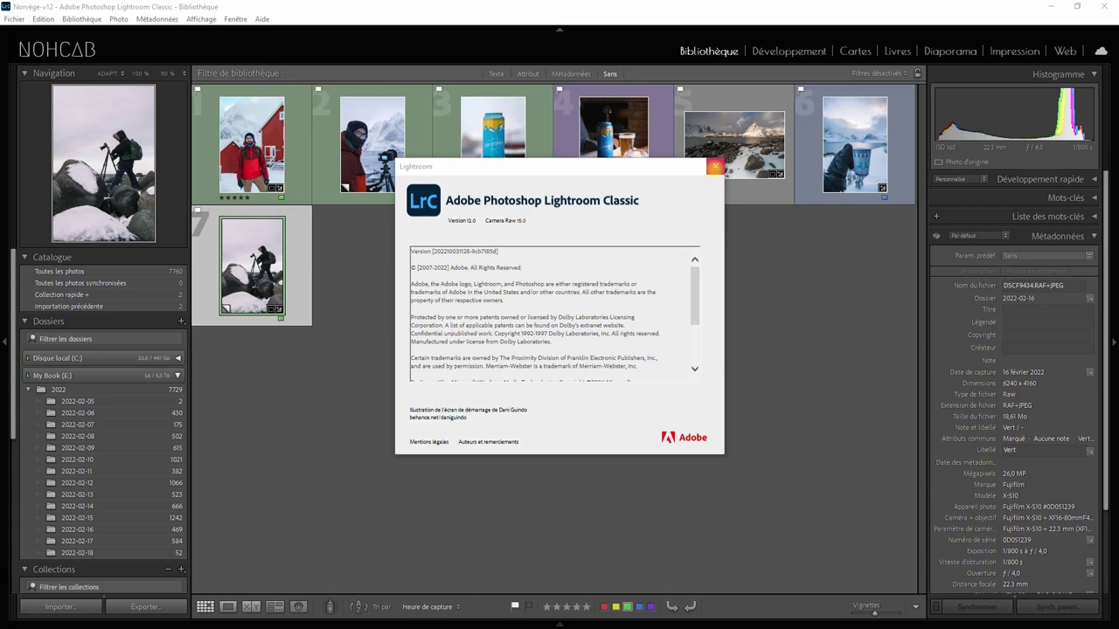
Close the About Lightroom Classic window to reveal the Library grid of seven Norway photos
click(715, 166)
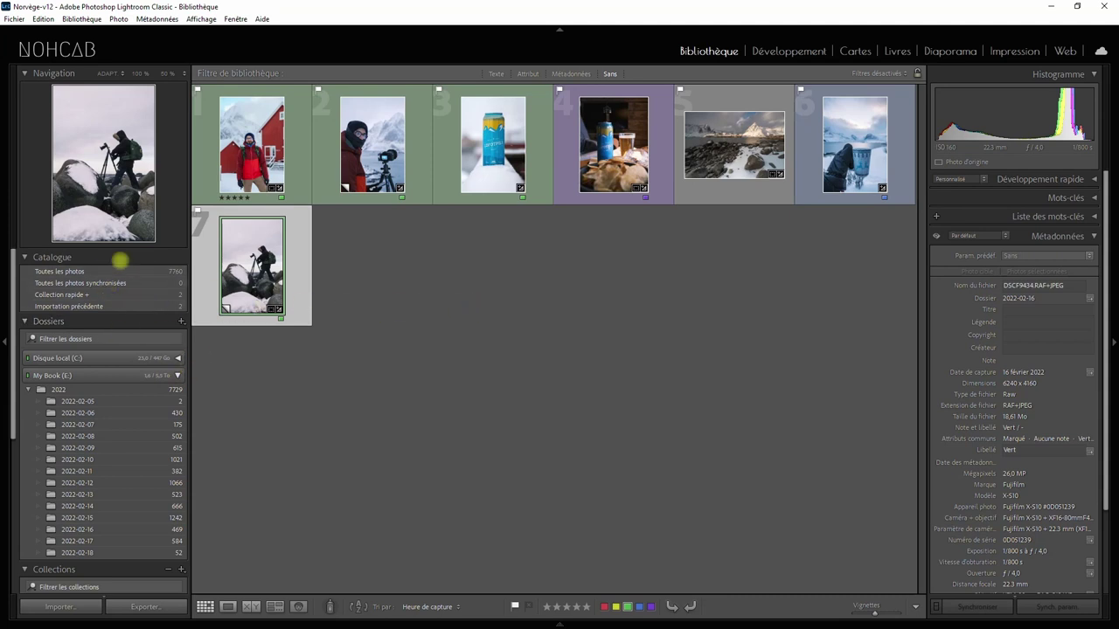
click(43, 18)
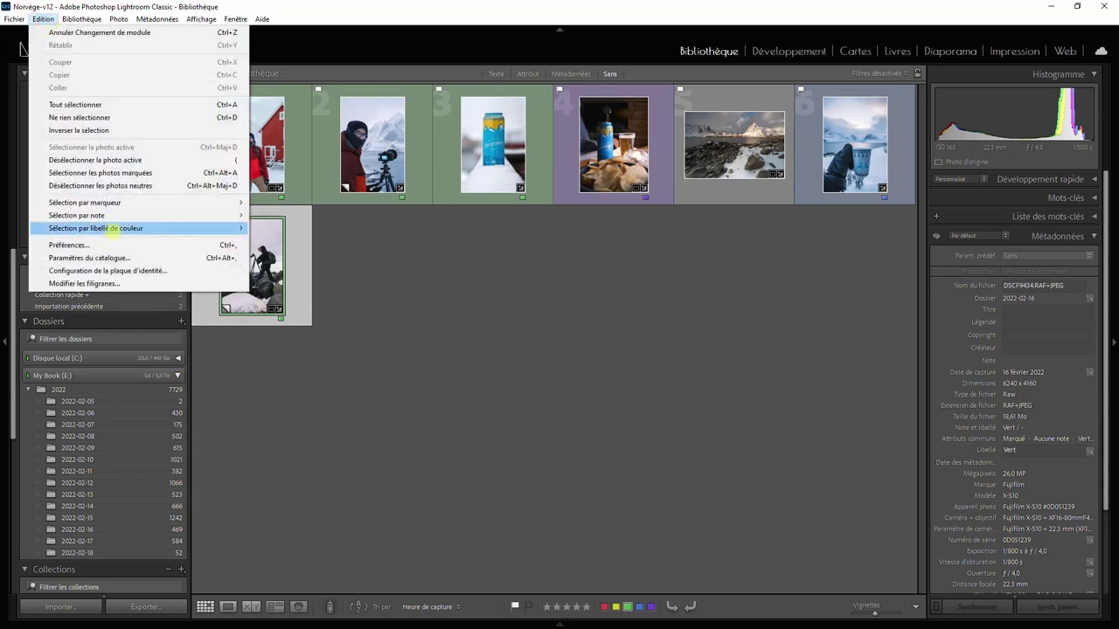
click(97, 246)
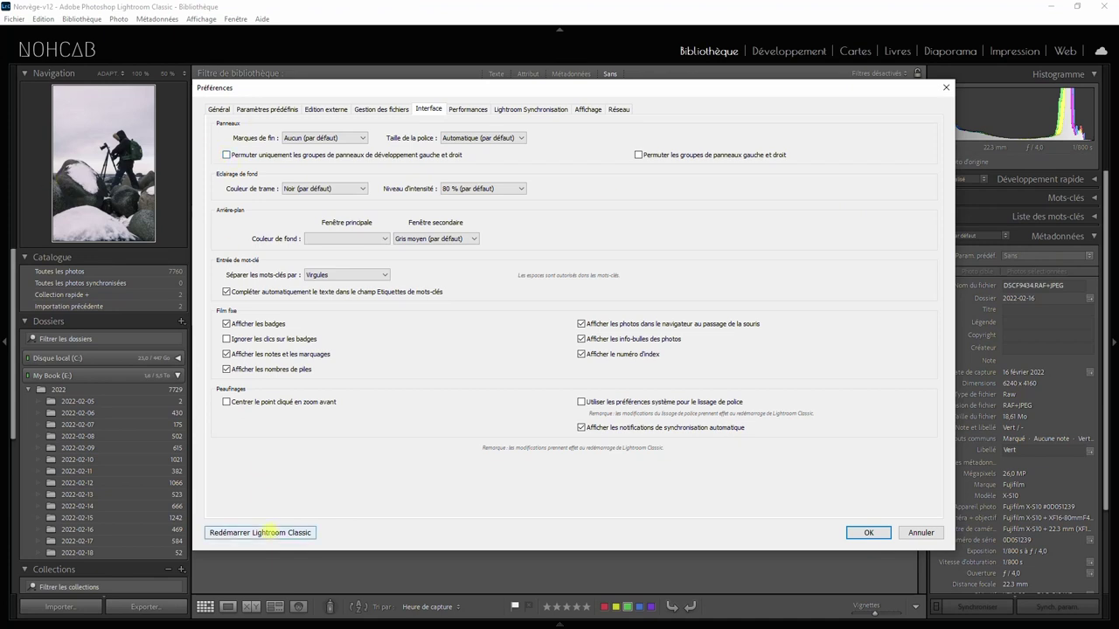
click(869, 532)
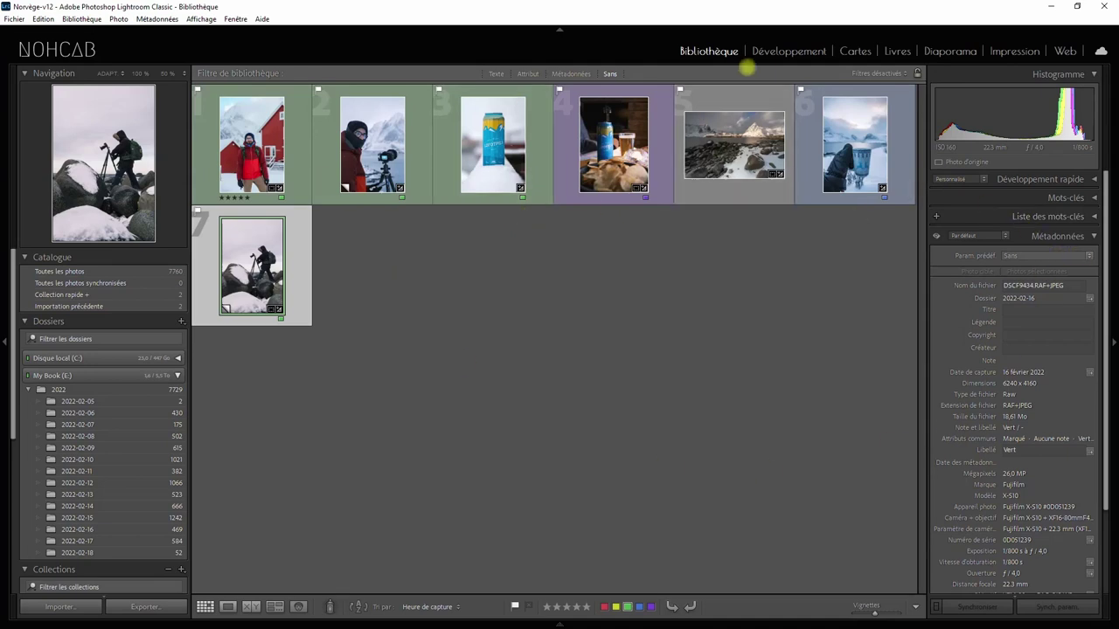
Open the snowy shoreline landscape in Develop and try spot removal's heal, remove and clone modes
double_click(722, 143)
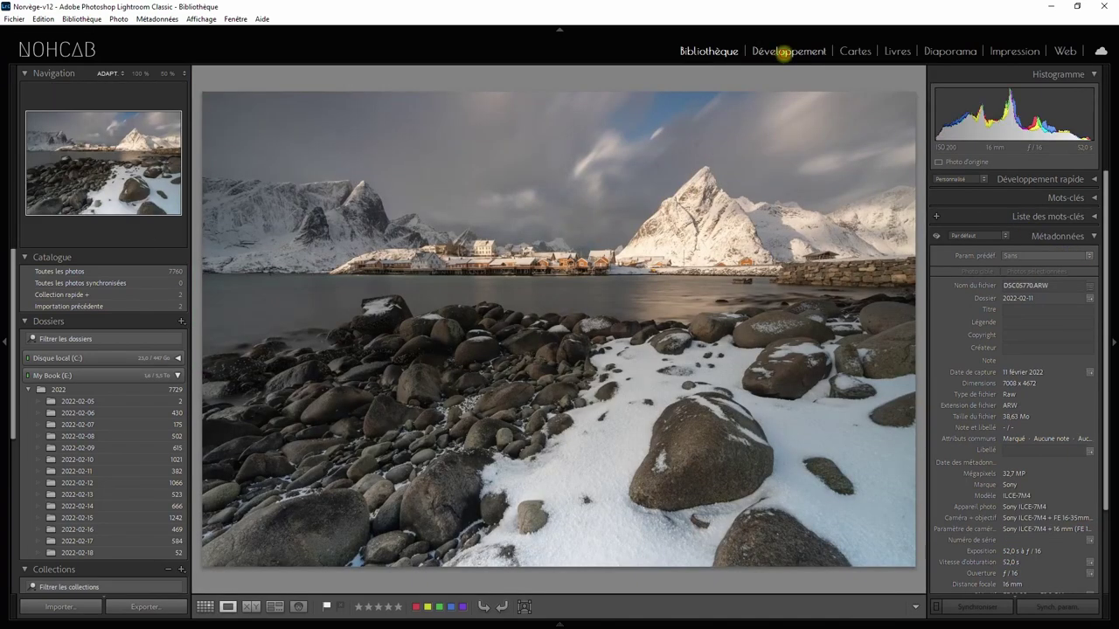
click(782, 51)
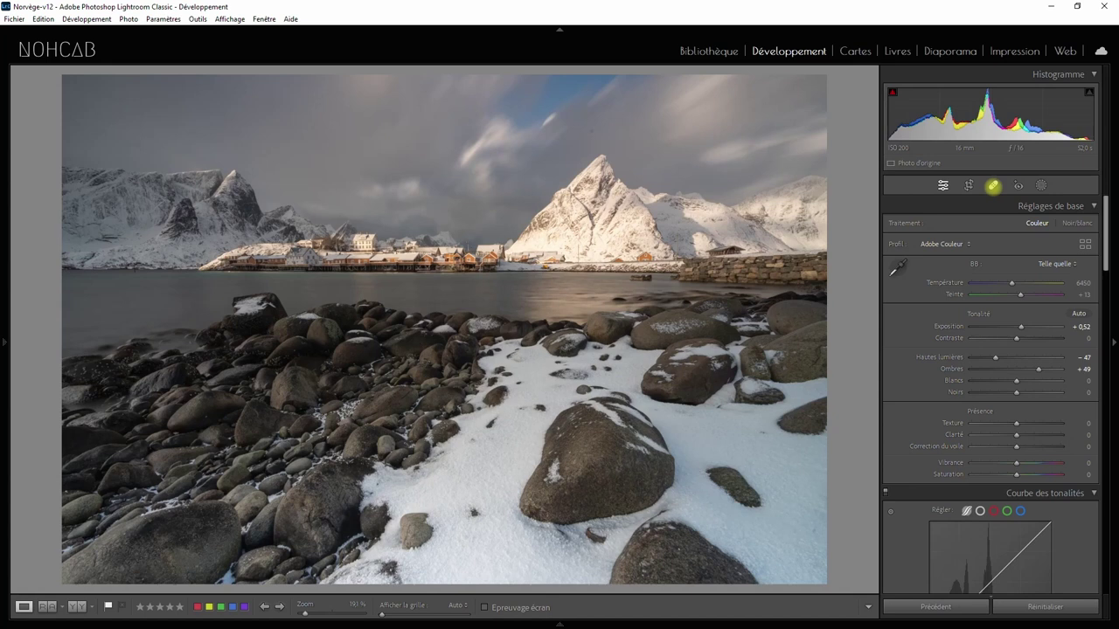
click(993, 185)
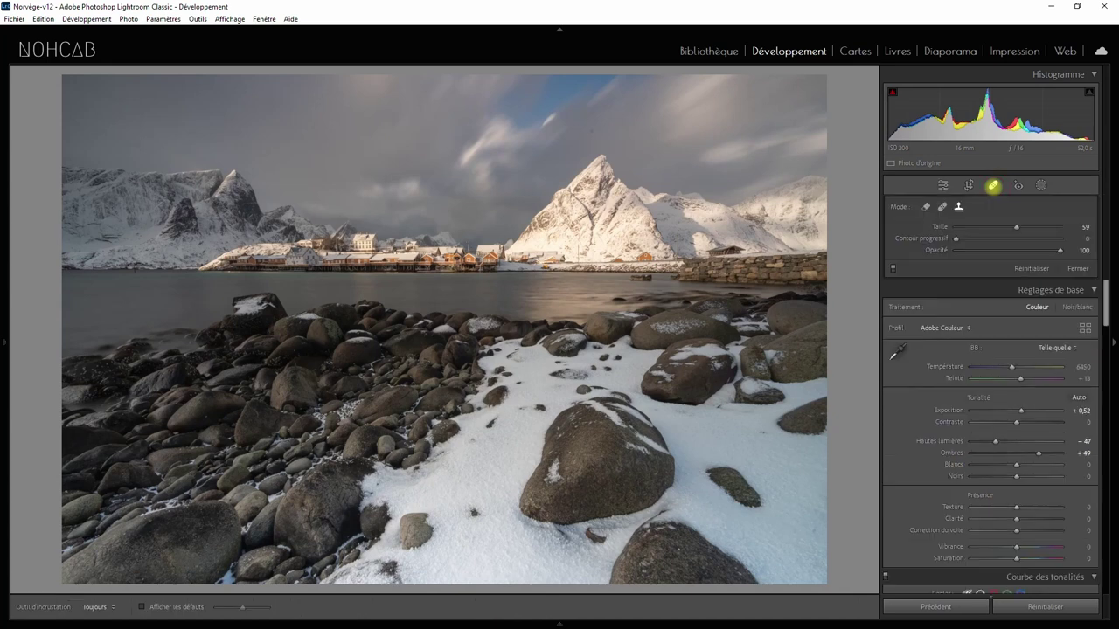
click(942, 206)
click(923, 206)
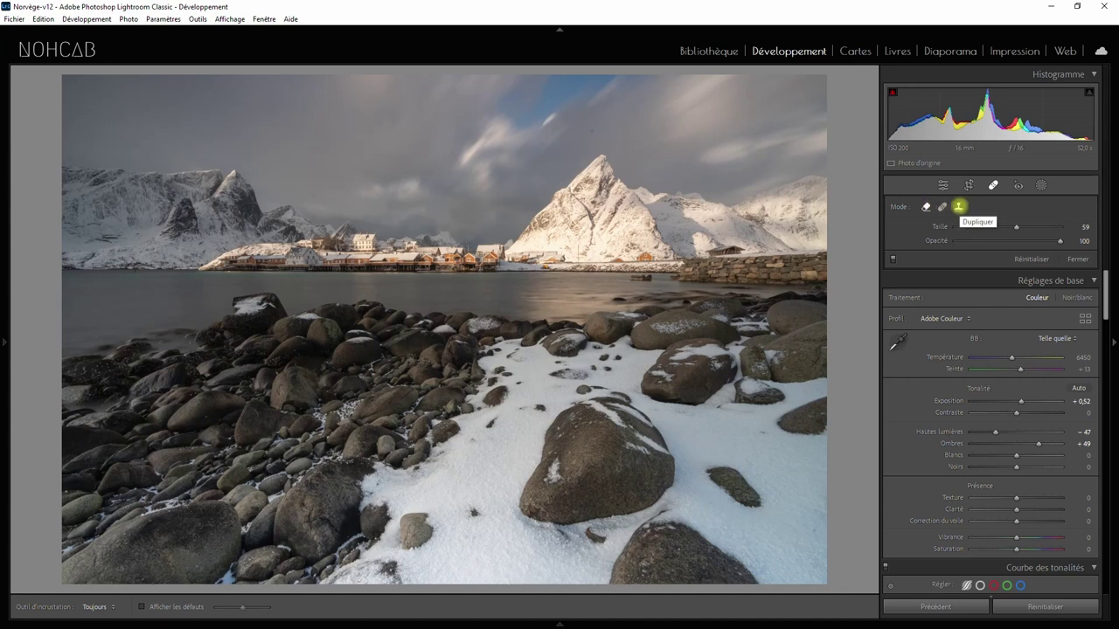
click(958, 207)
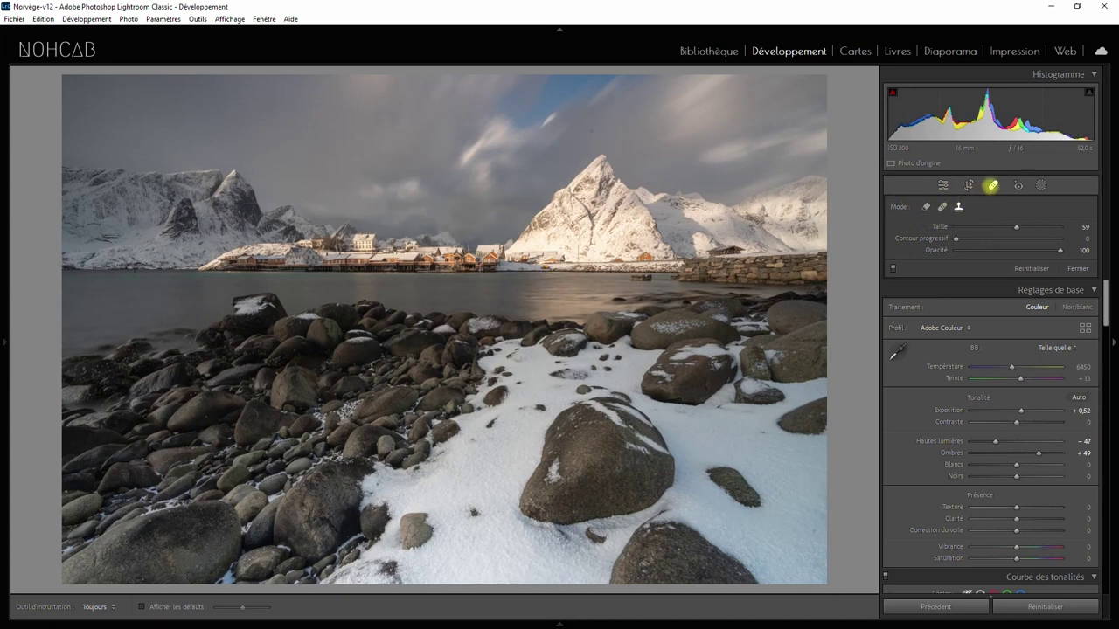
click(992, 185)
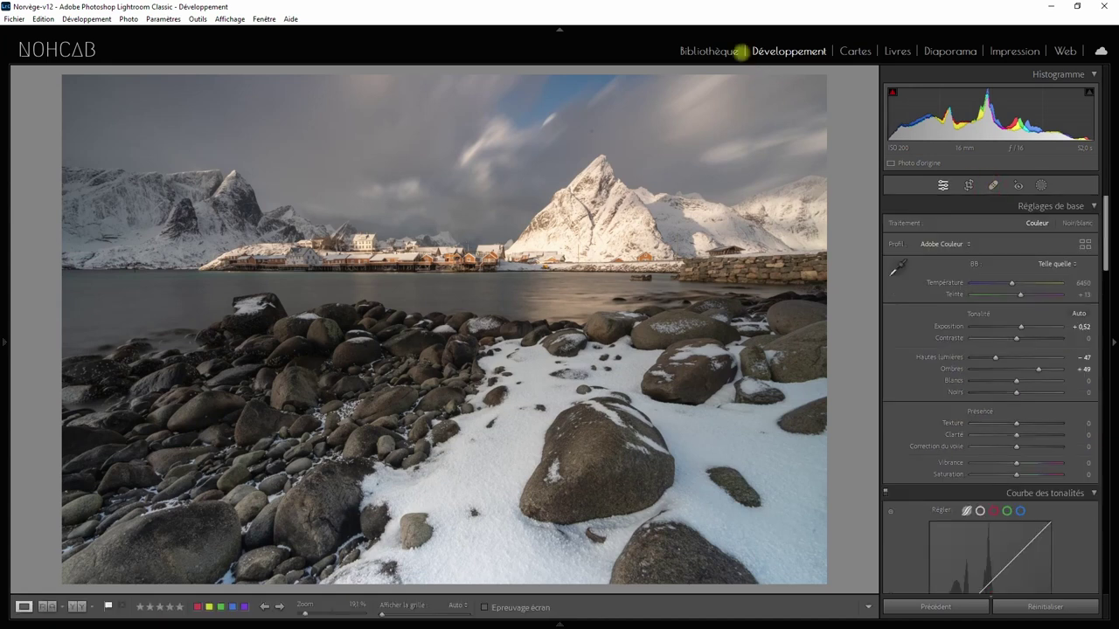
Open the red-jacket hiker portrait in Develop and show its masking options with the detected person
click(739, 51)
click(205, 605)
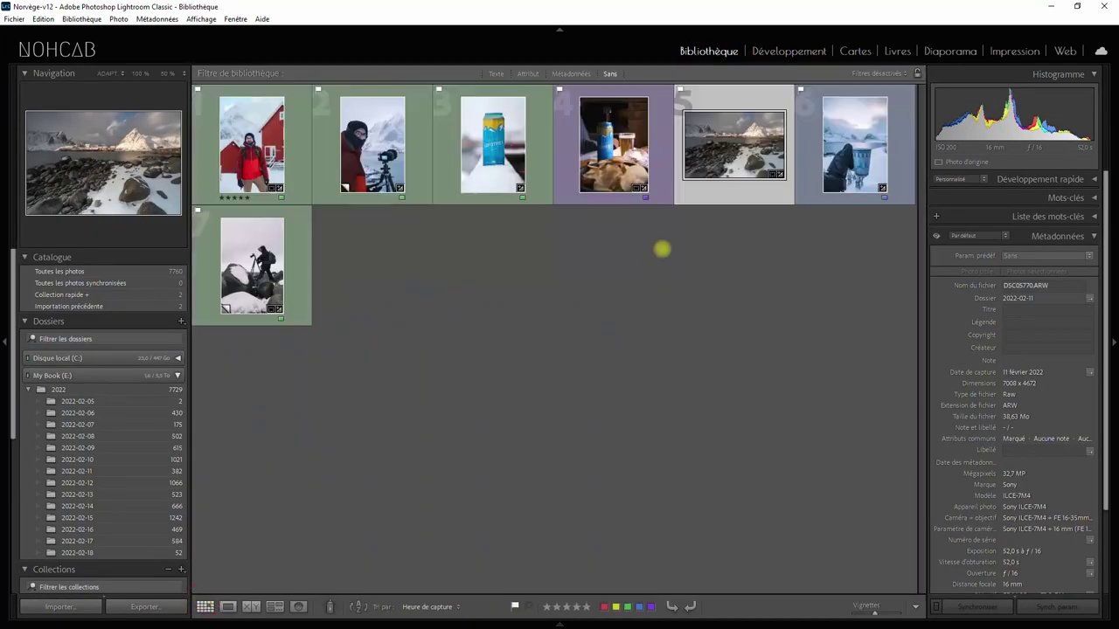
double_click(278, 103)
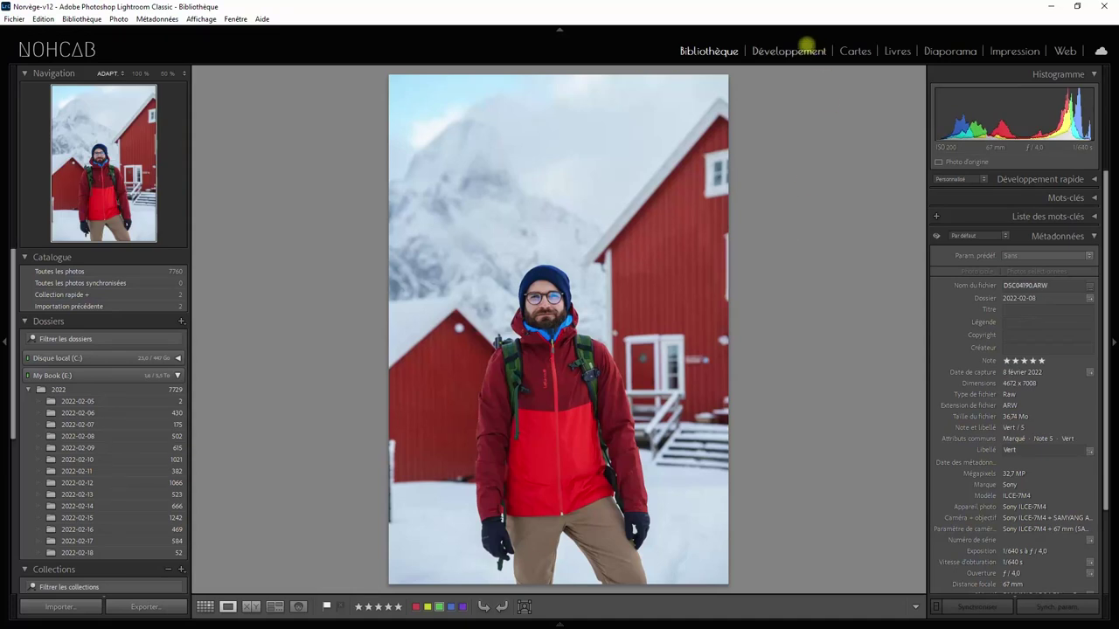
click(789, 51)
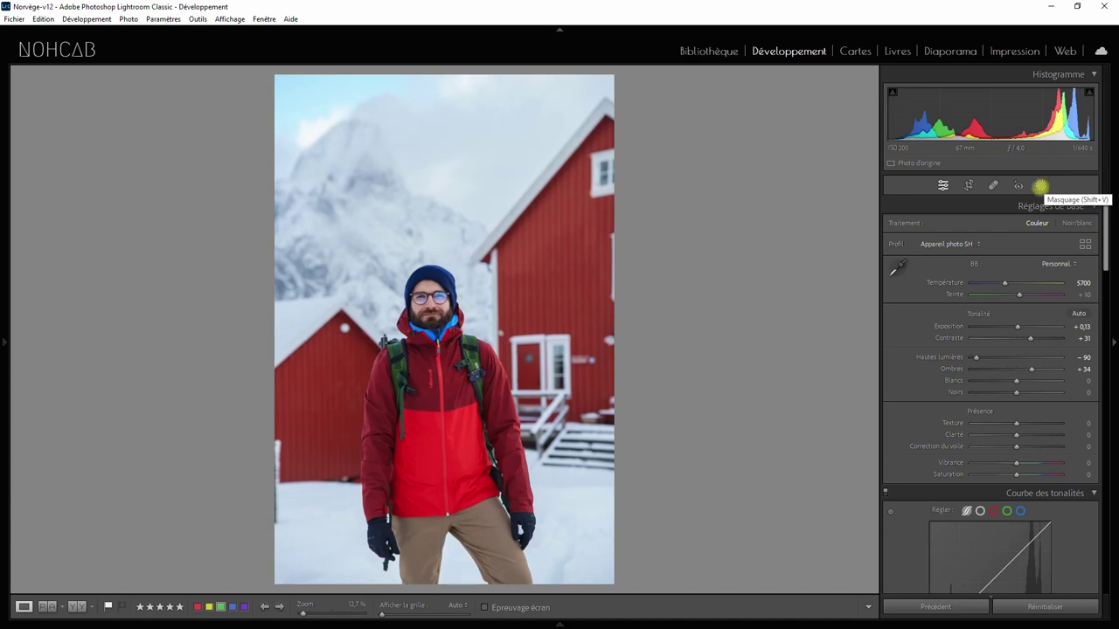
click(1042, 184)
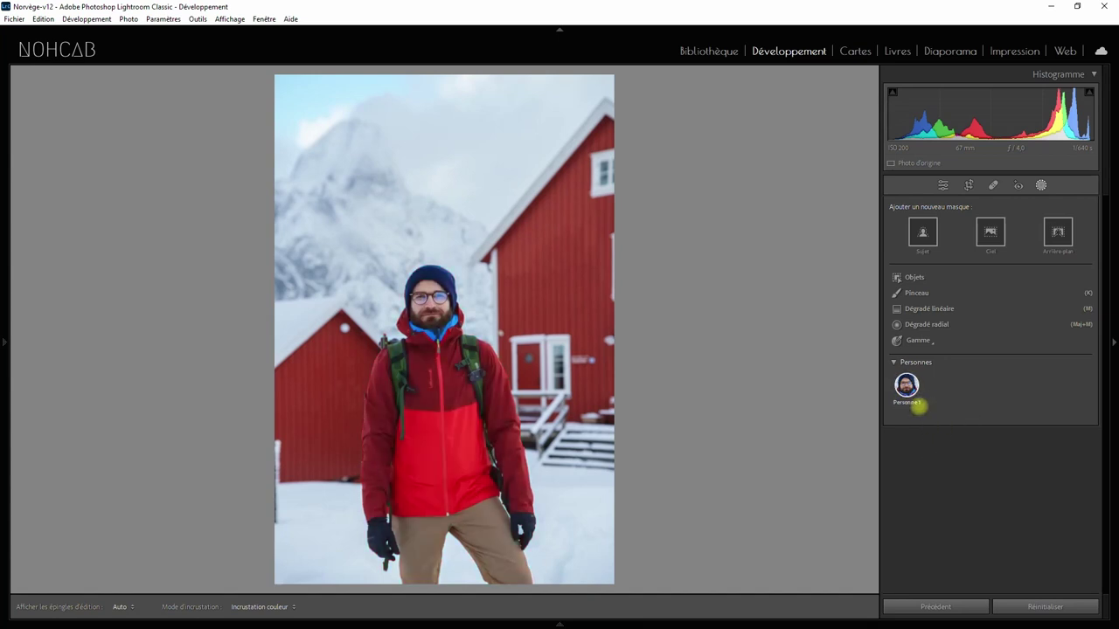
mouse_move(907, 386)
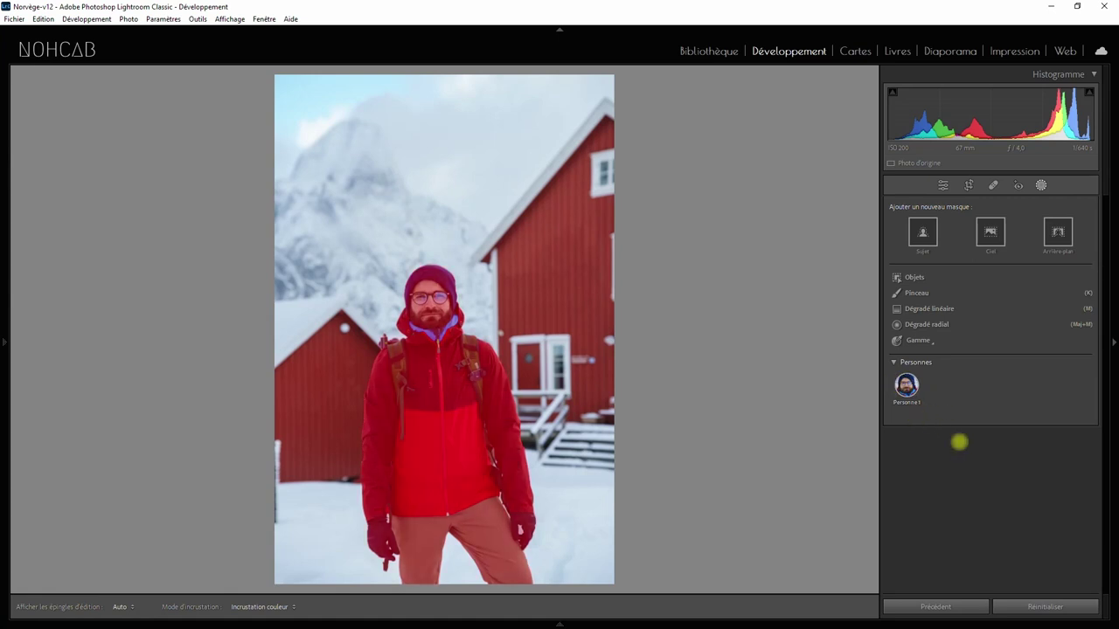
Go back to the Library grid and open the snowy shoreline photo full size
click(727, 55)
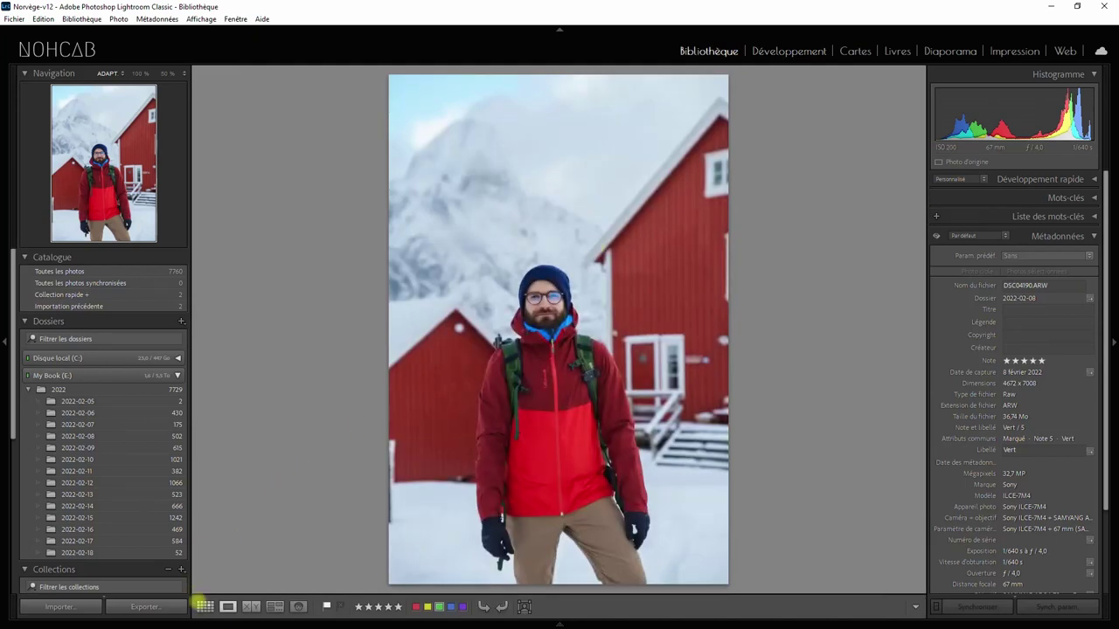
click(204, 606)
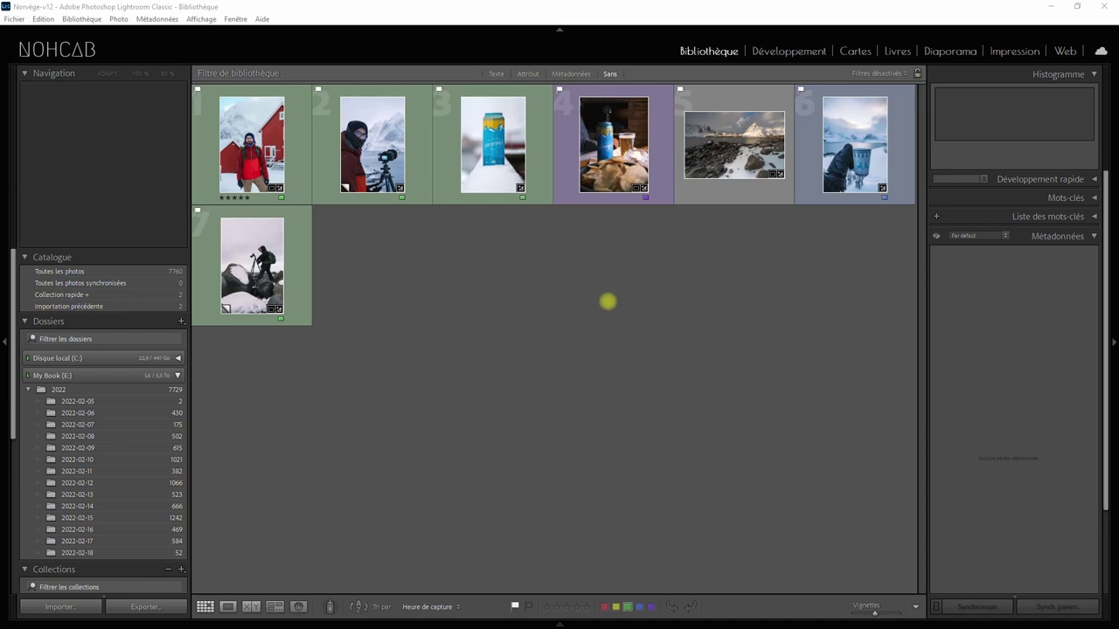
double_click(752, 152)
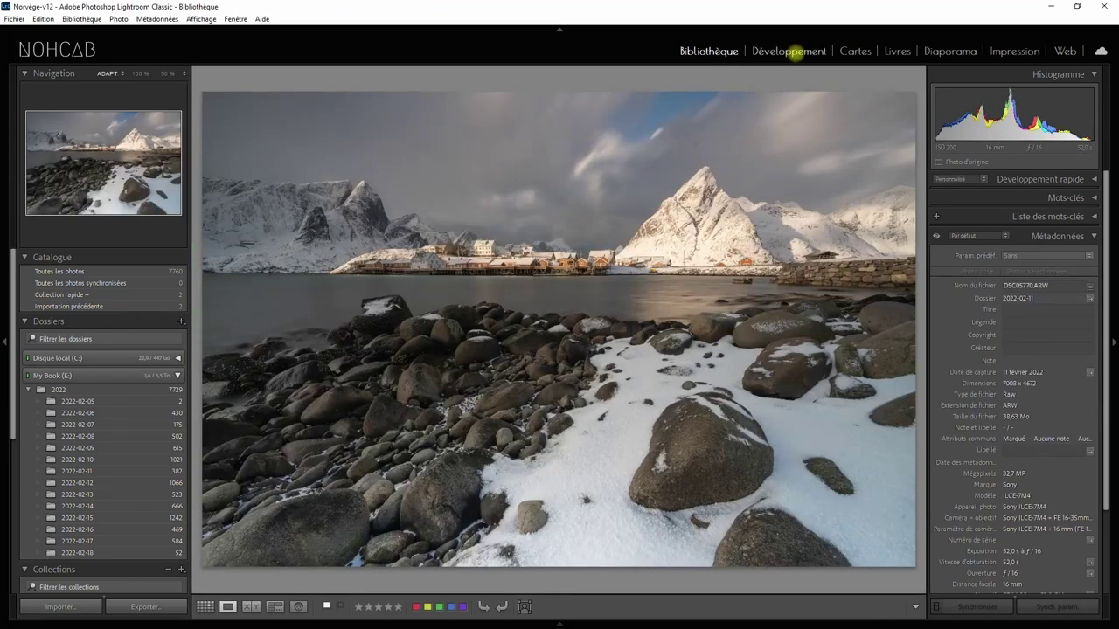
In Develop, check sky, water and rocks at 100% for dust, ending on the sky above the peak
click(791, 51)
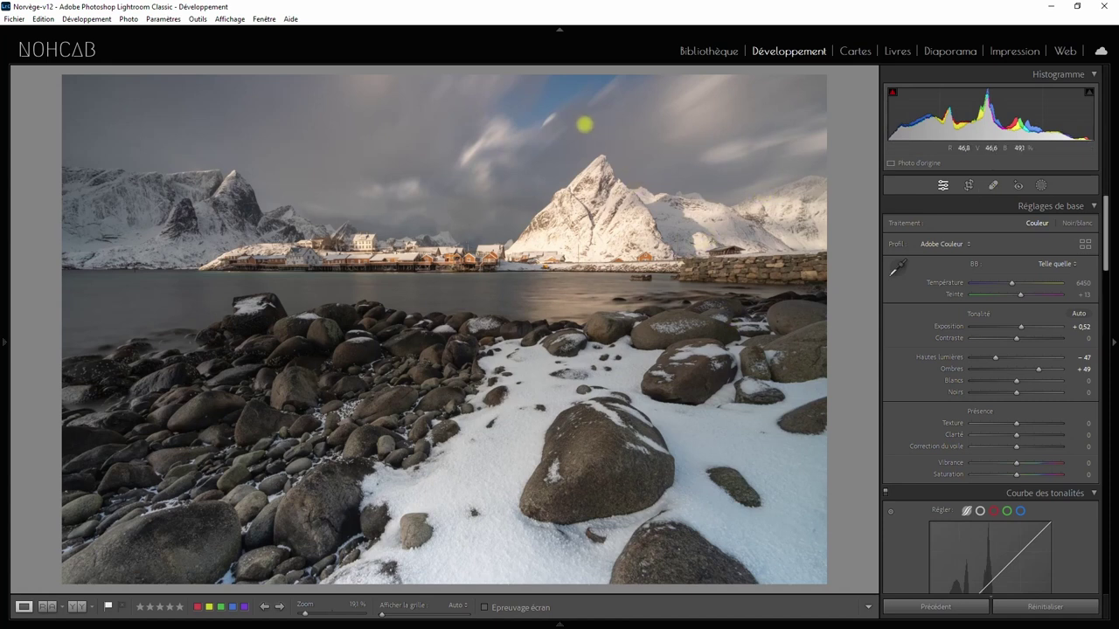
drag(586, 131, 536, 204)
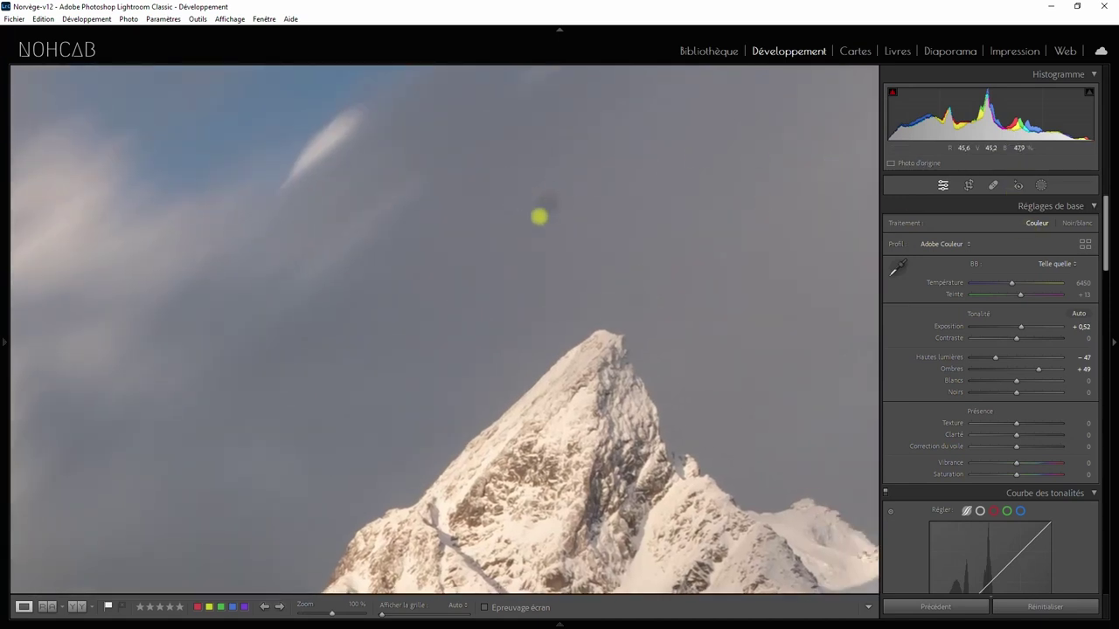
click(539, 216)
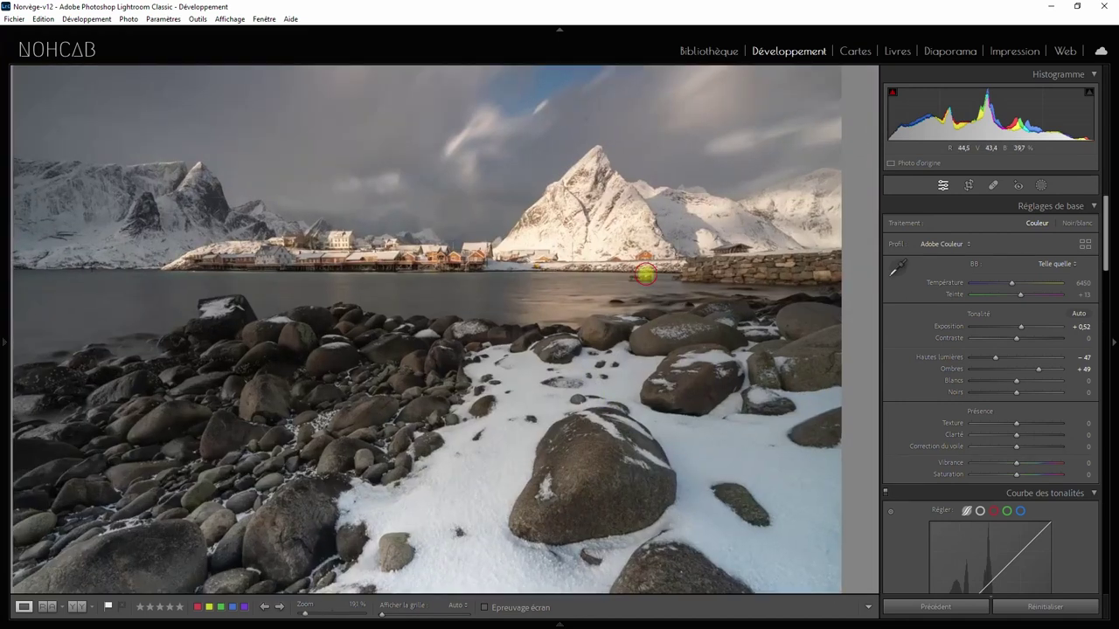
click(629, 271)
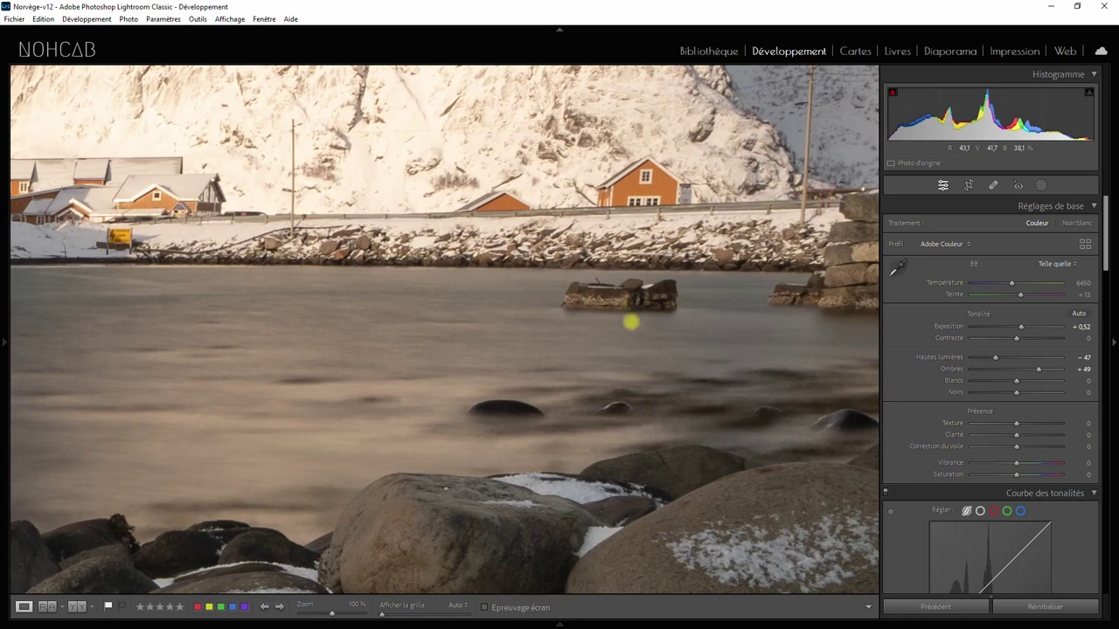
click(630, 322)
click(768, 487)
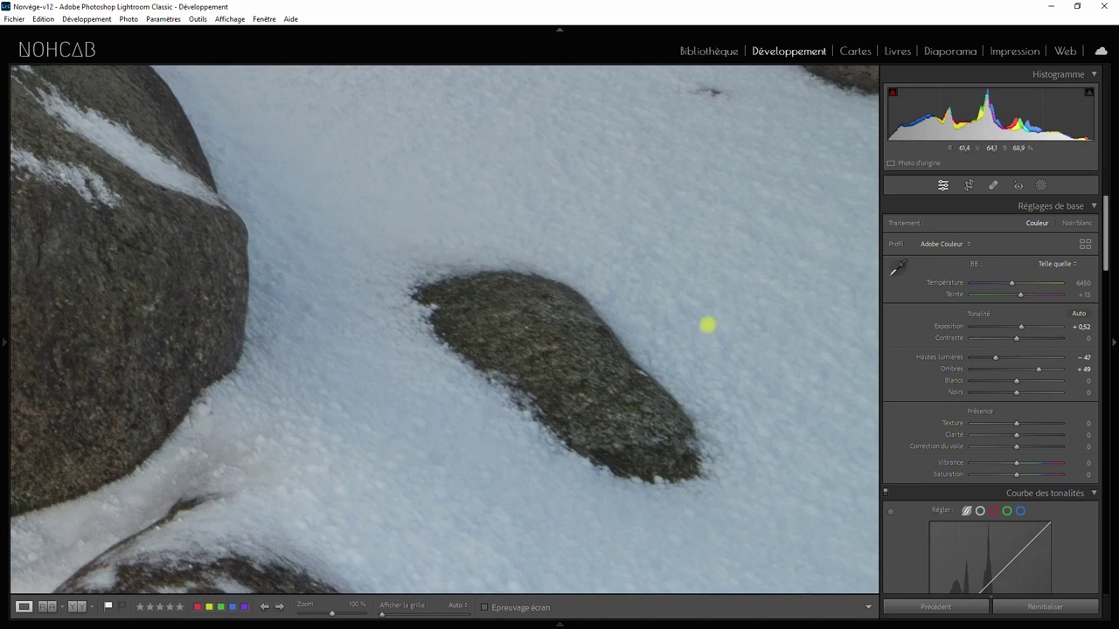
click(523, 297)
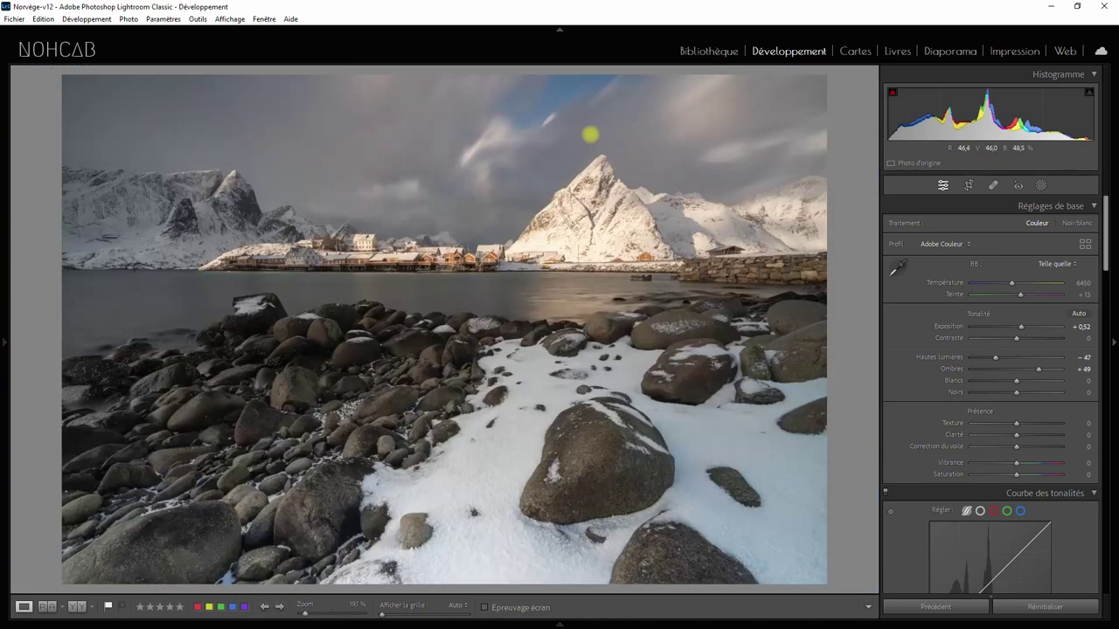
click(590, 135)
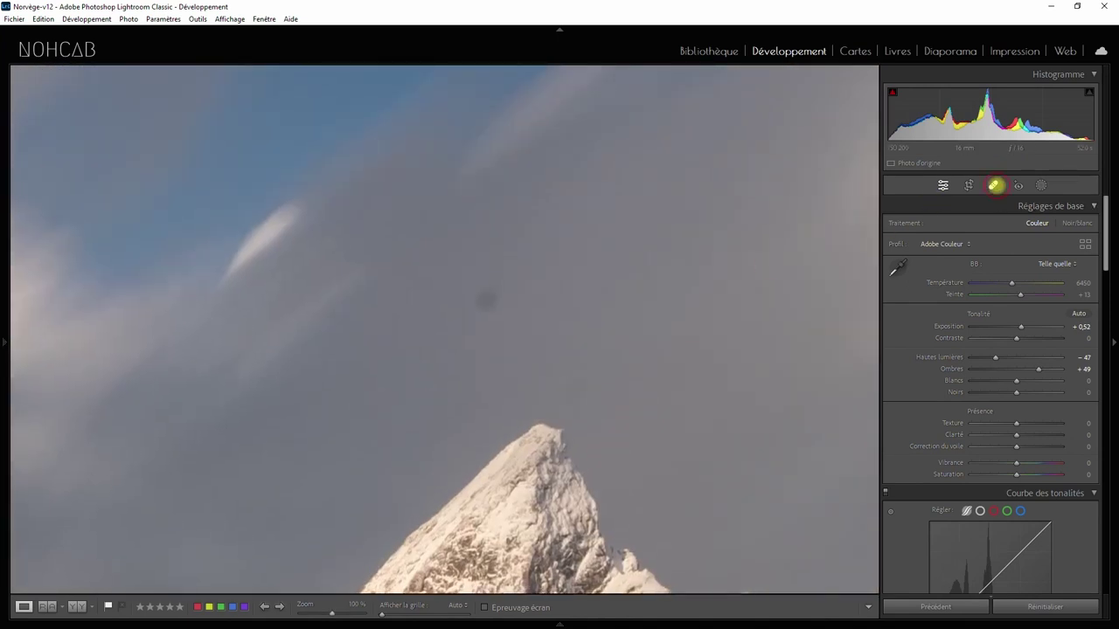
Remove the dark dust spot in the sky with content-aware remove mode
click(994, 185)
click(927, 207)
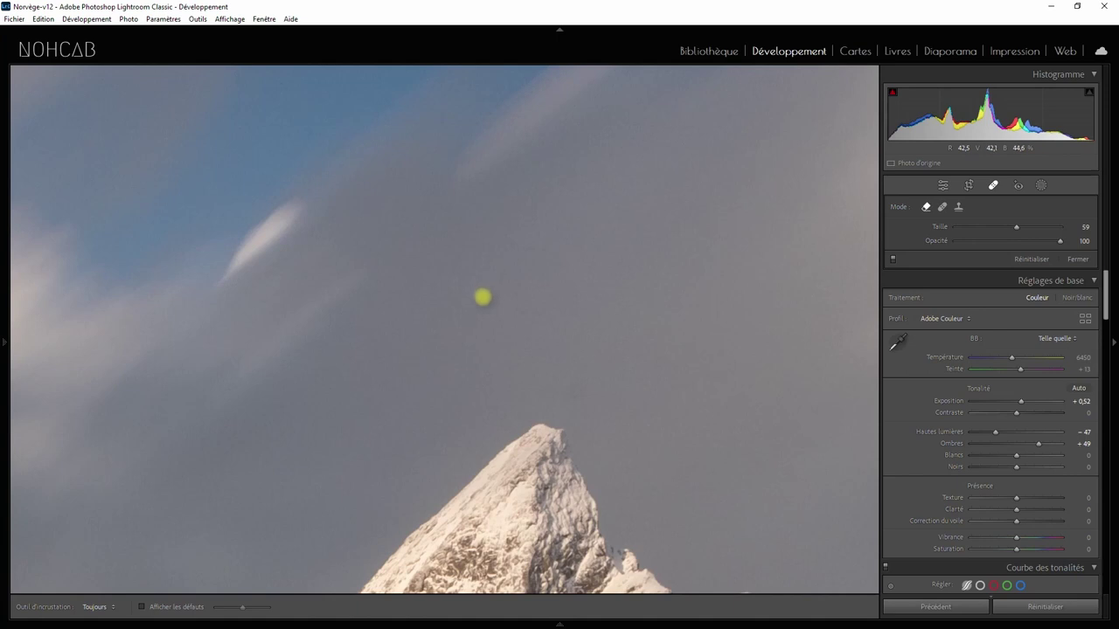
click(483, 297)
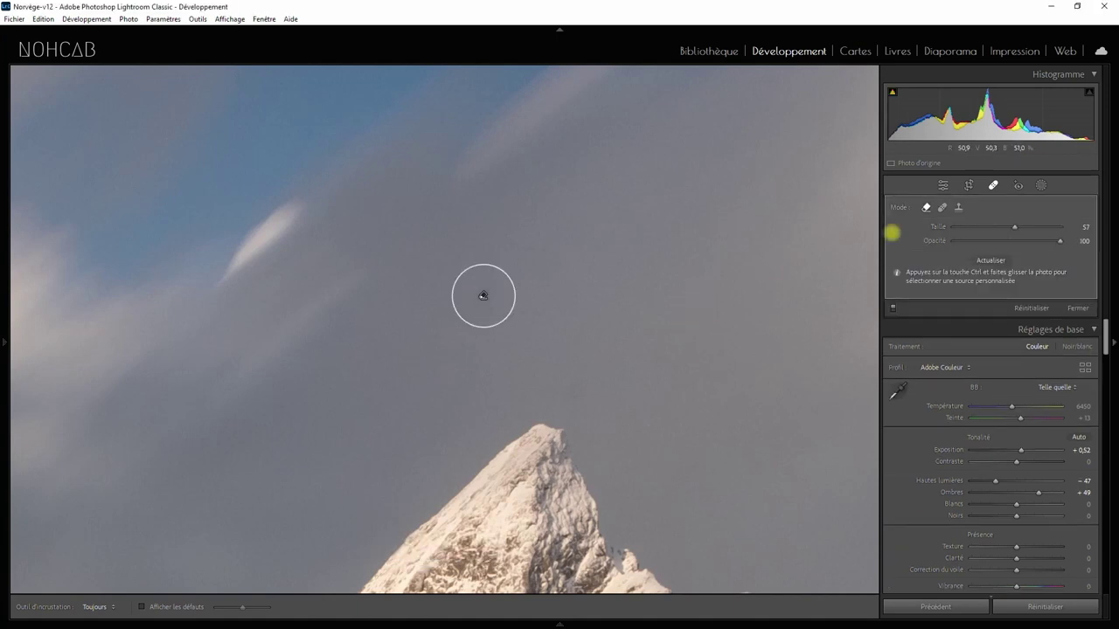
key(q)
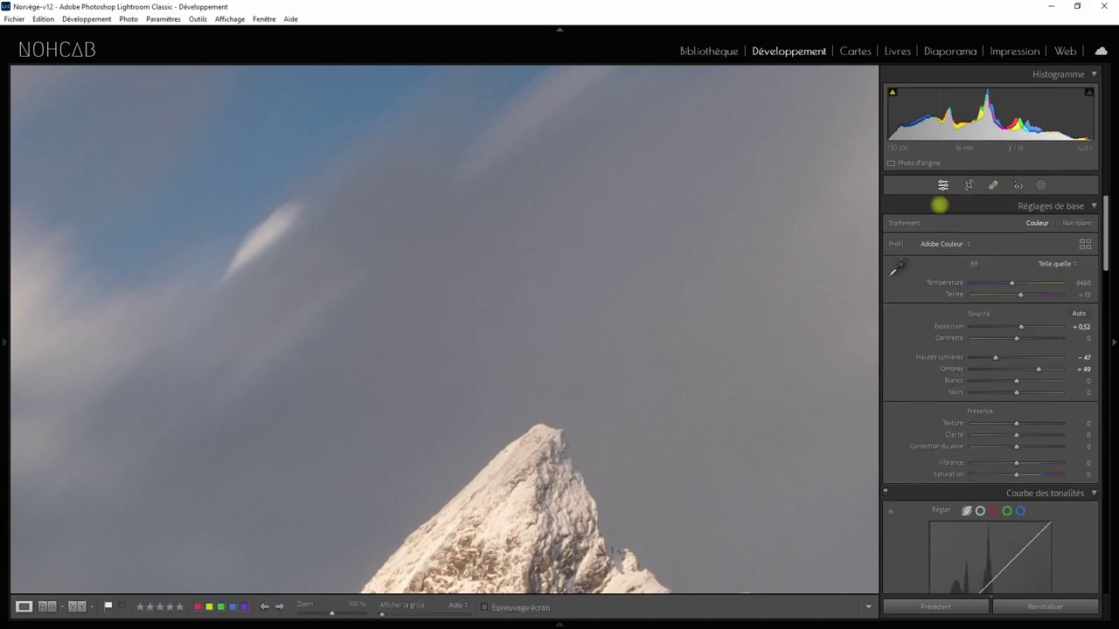
Delete a stray removal spot above the peak, set heal mode, and view the whole photo
click(581, 320)
click(598, 186)
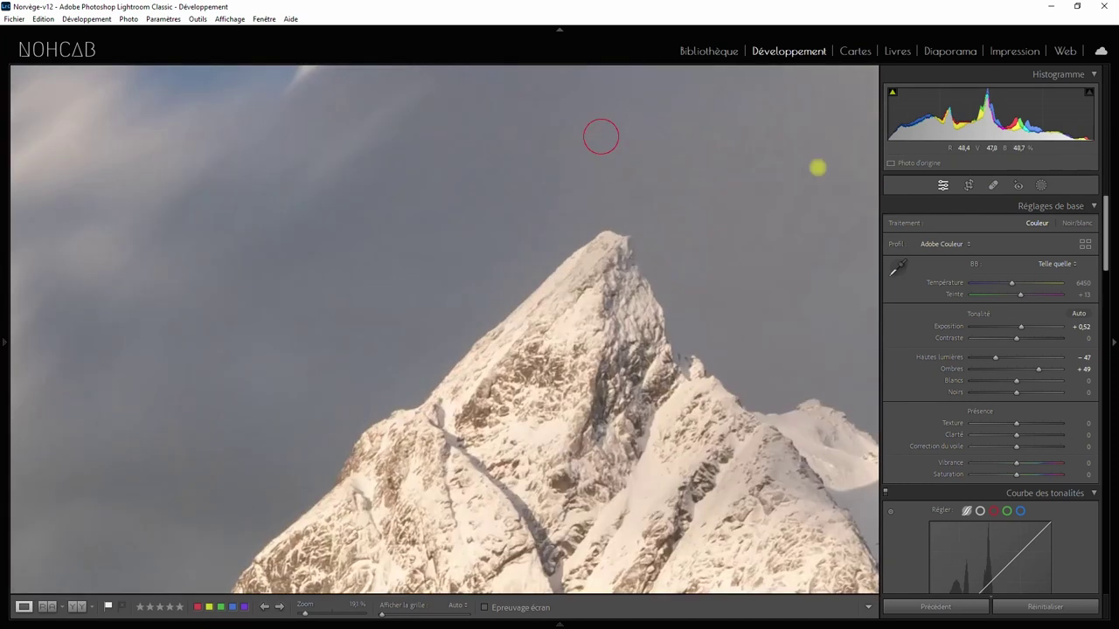
click(993, 185)
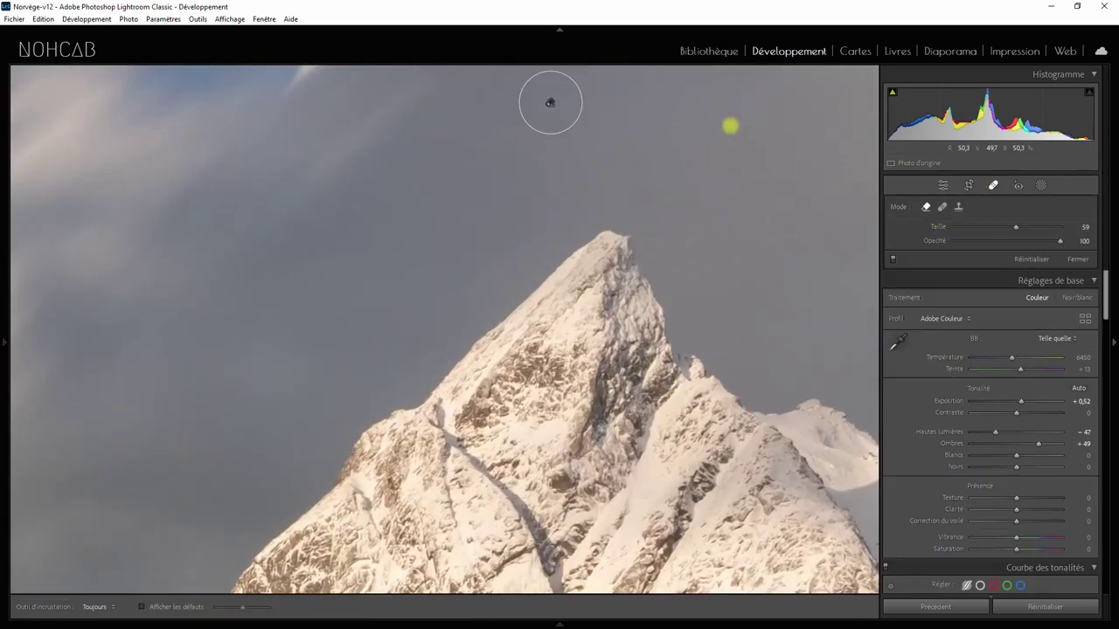
click(550, 102)
right_click(550, 102)
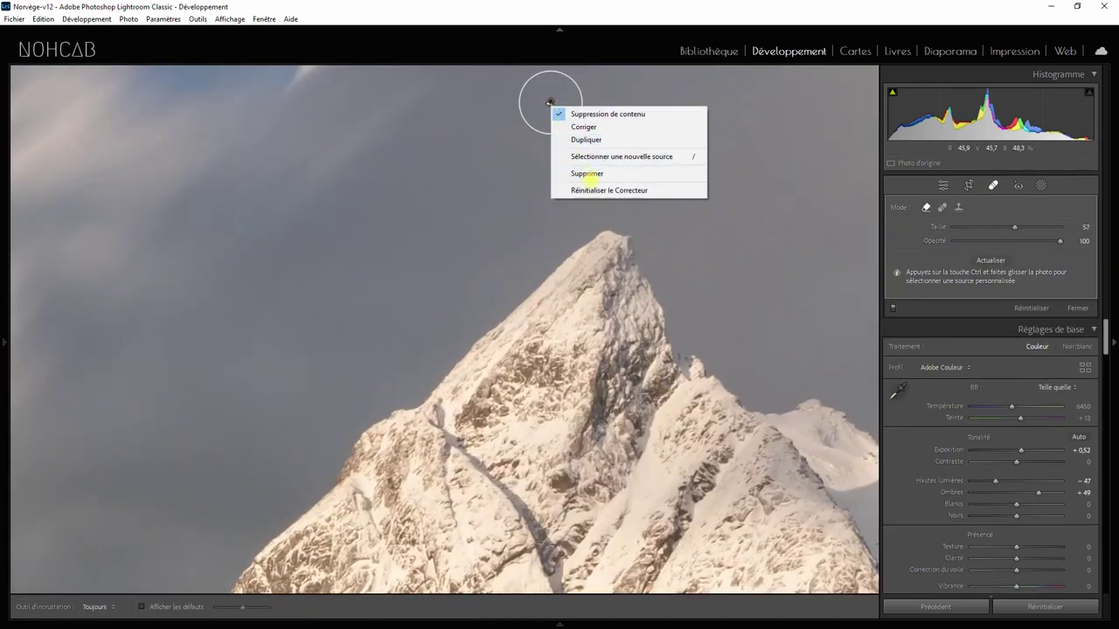
click(587, 173)
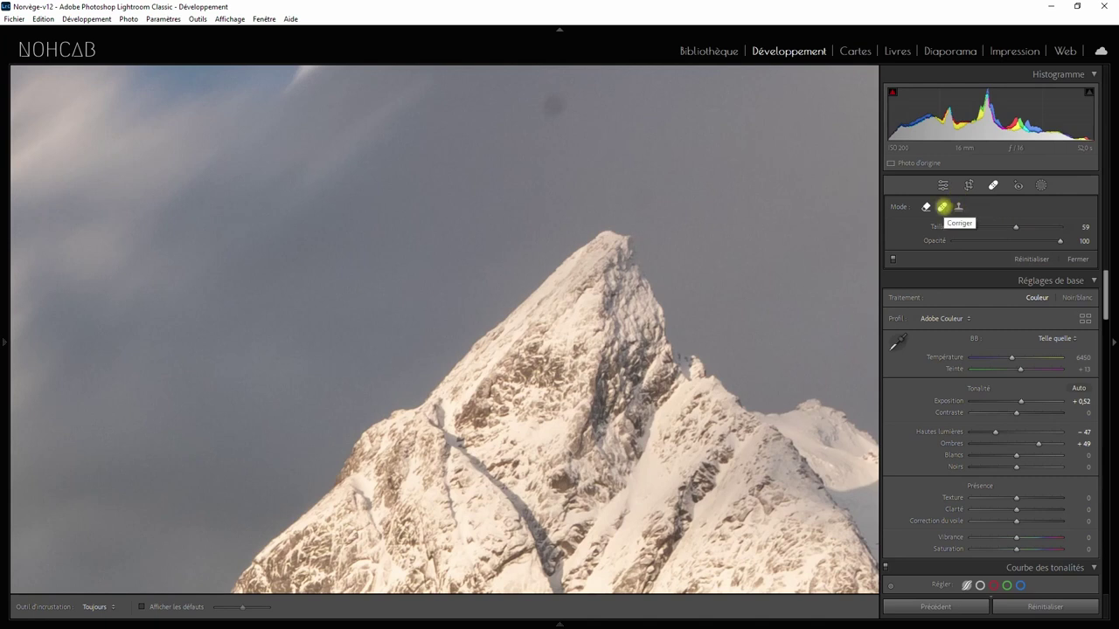
click(943, 206)
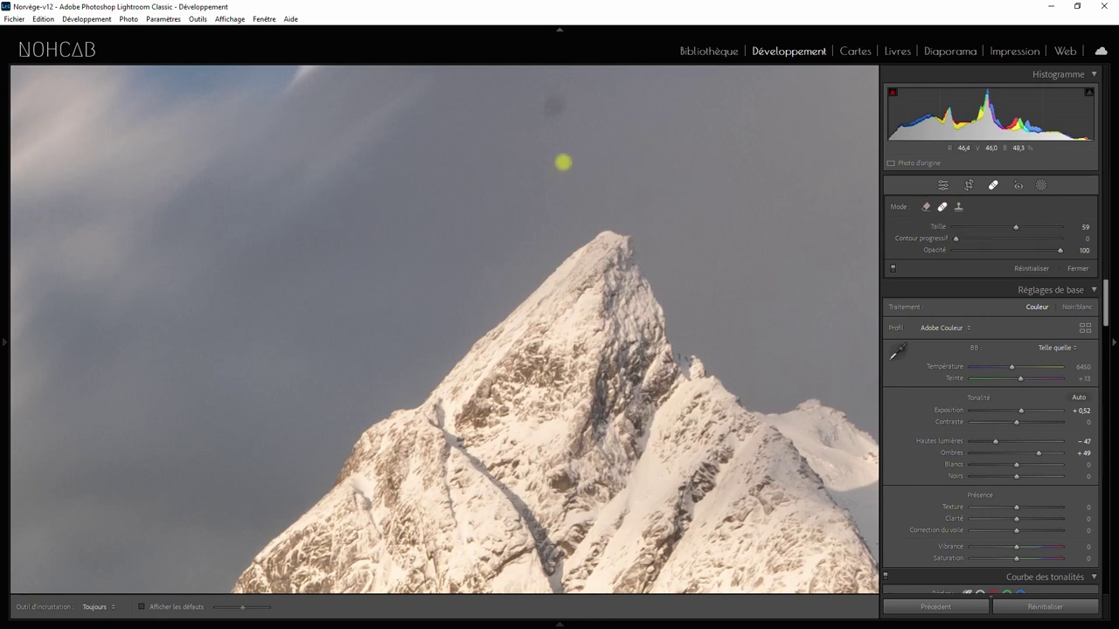
key(z)
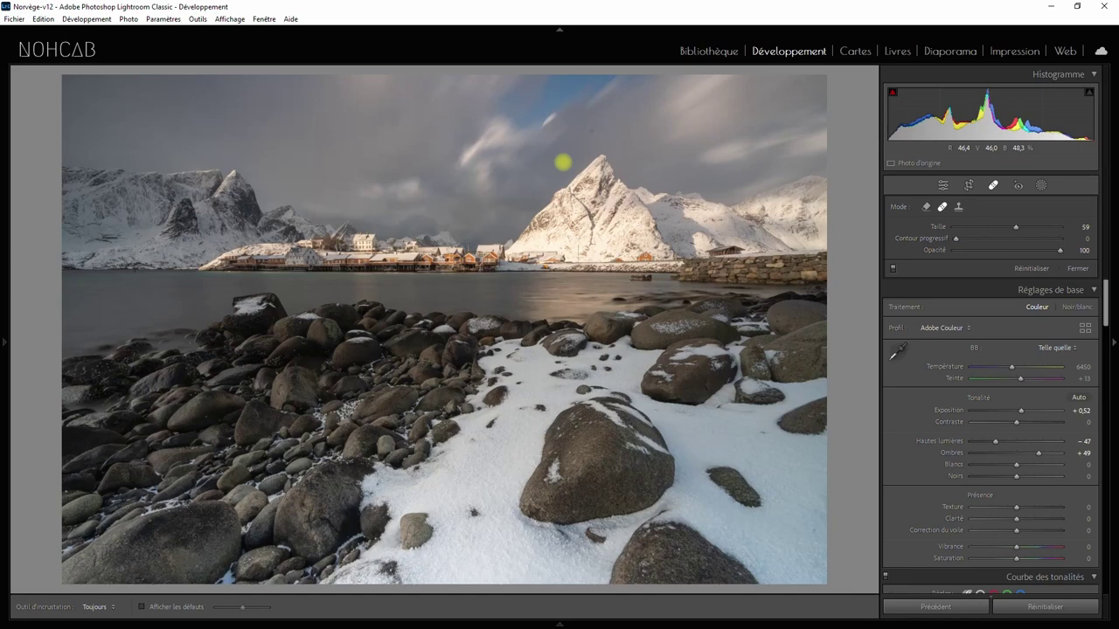
Zoom to the rock block in the water and paint over it with content-aware remove
key(z)
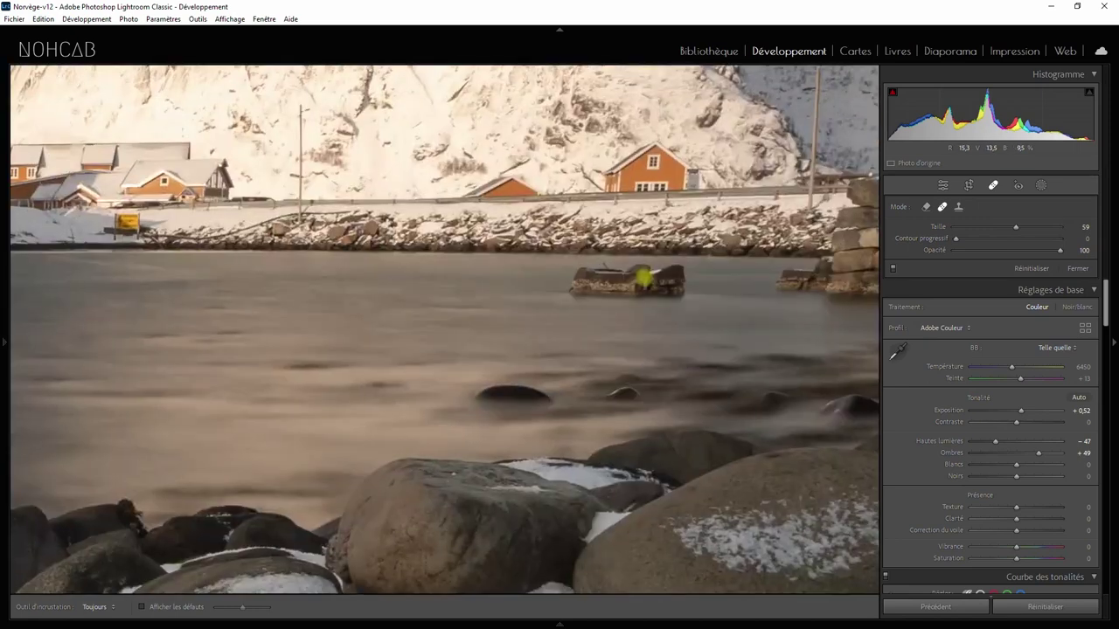
click(993, 184)
click(652, 250)
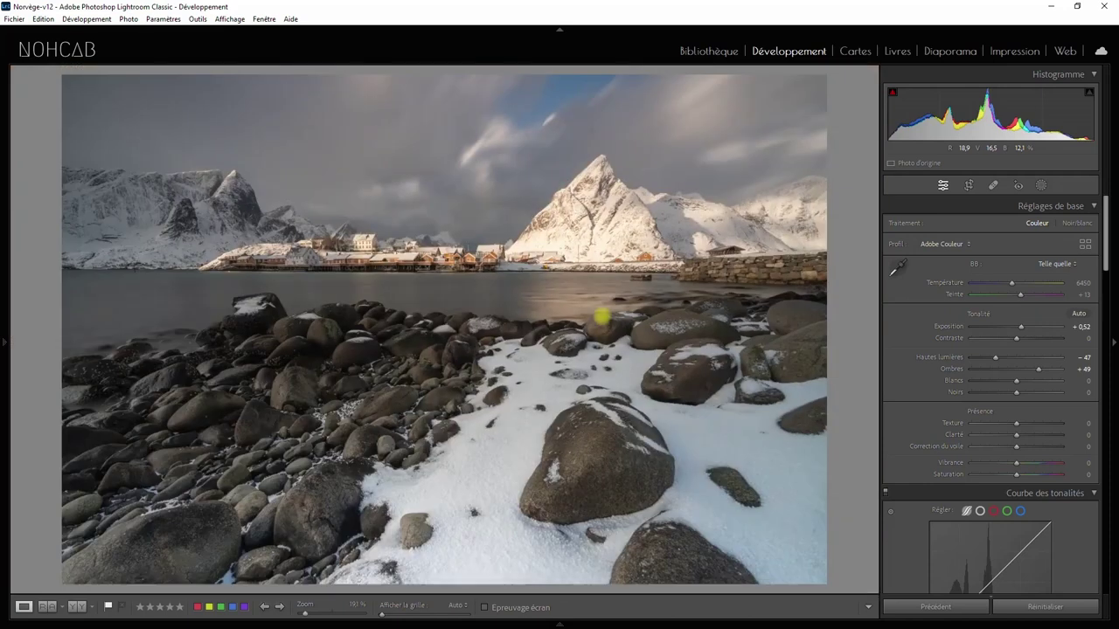
click(600, 317)
click(635, 267)
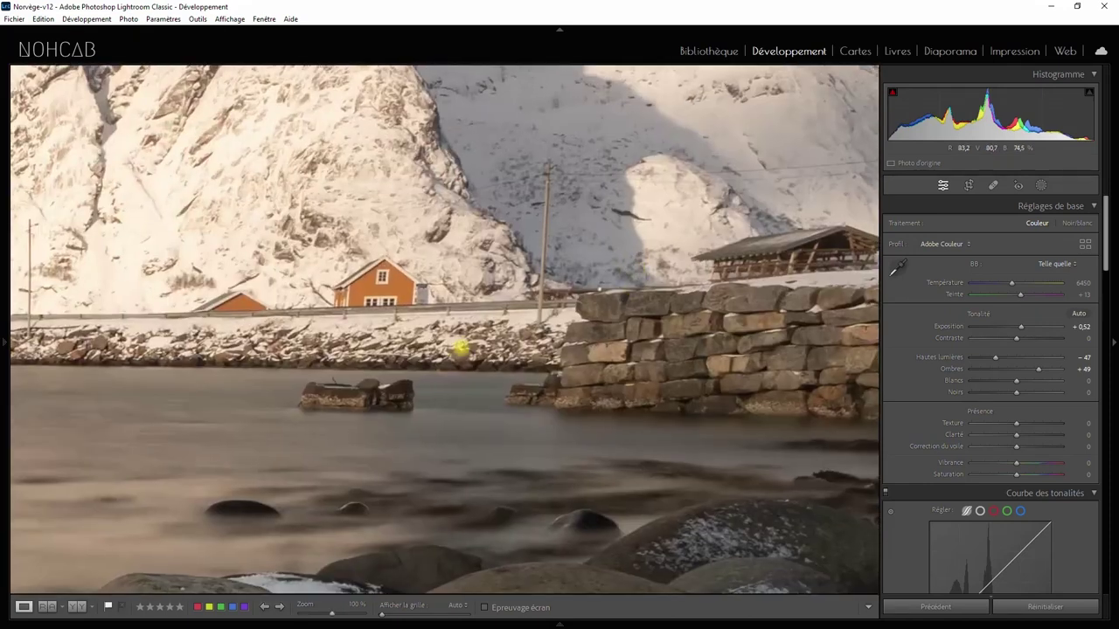
mouse_move(375, 362)
mouse_down()
mouse_move(449, 317)
mouse_move(492, 323)
mouse_up()
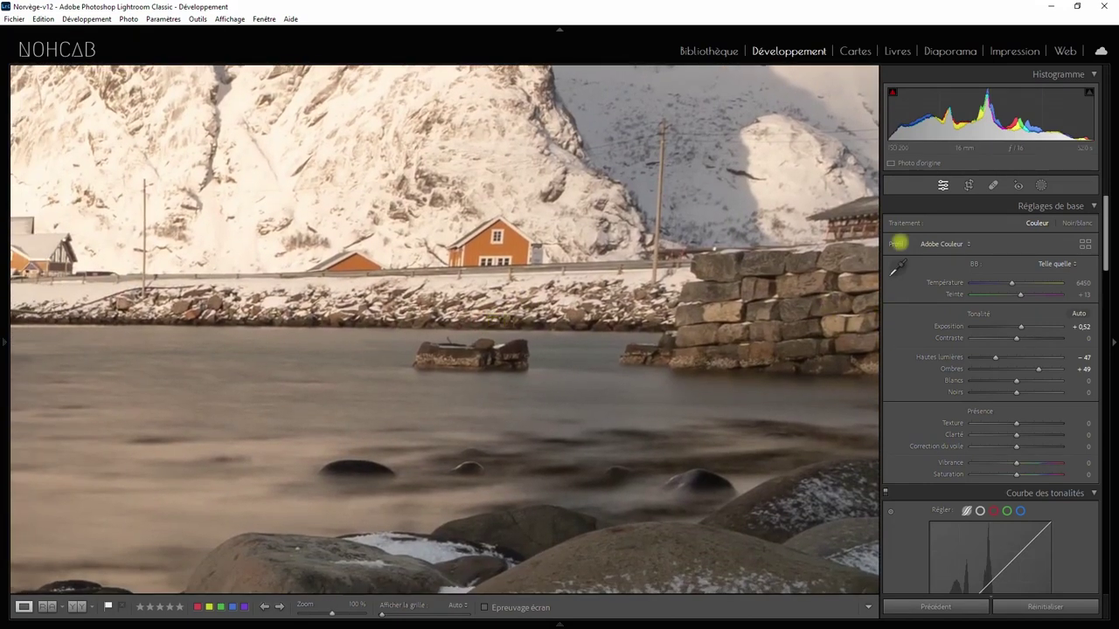
click(993, 185)
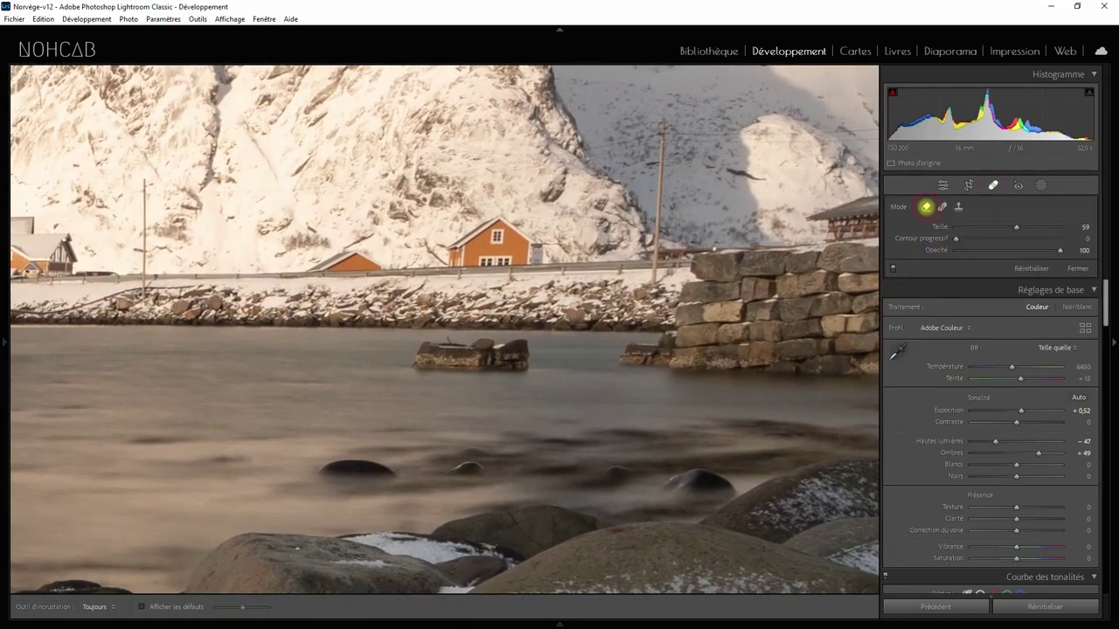
click(926, 207)
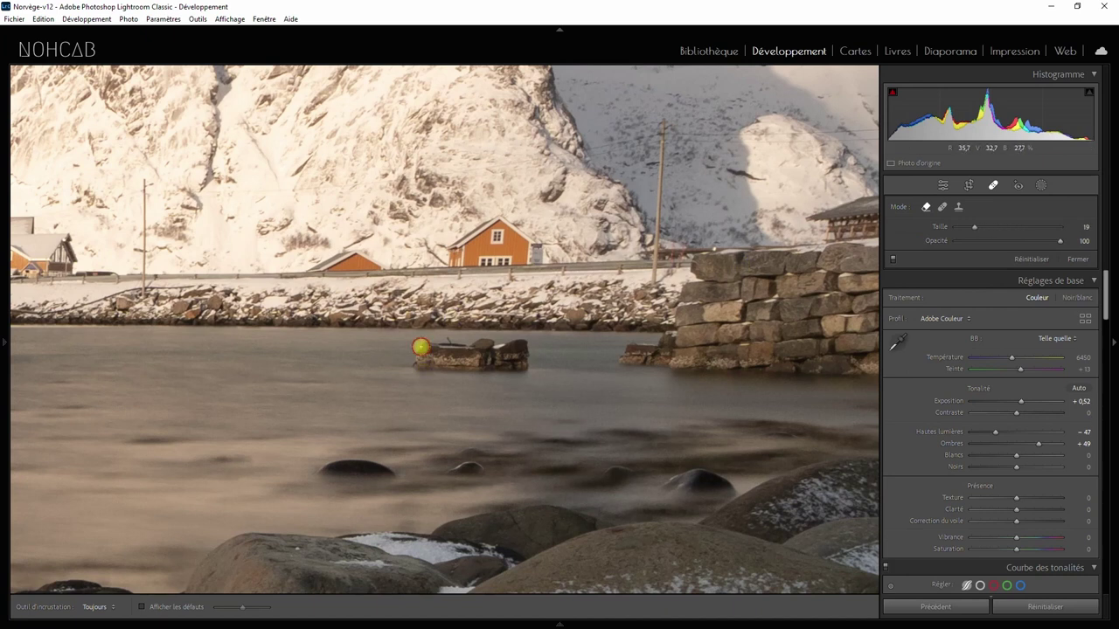
drag(420, 347, 448, 344)
mouse_move(487, 347)
mouse_down()
mouse_move(448, 372)
mouse_move(410, 370)
mouse_move(439, 355)
mouse_move(517, 357)
mouse_up()
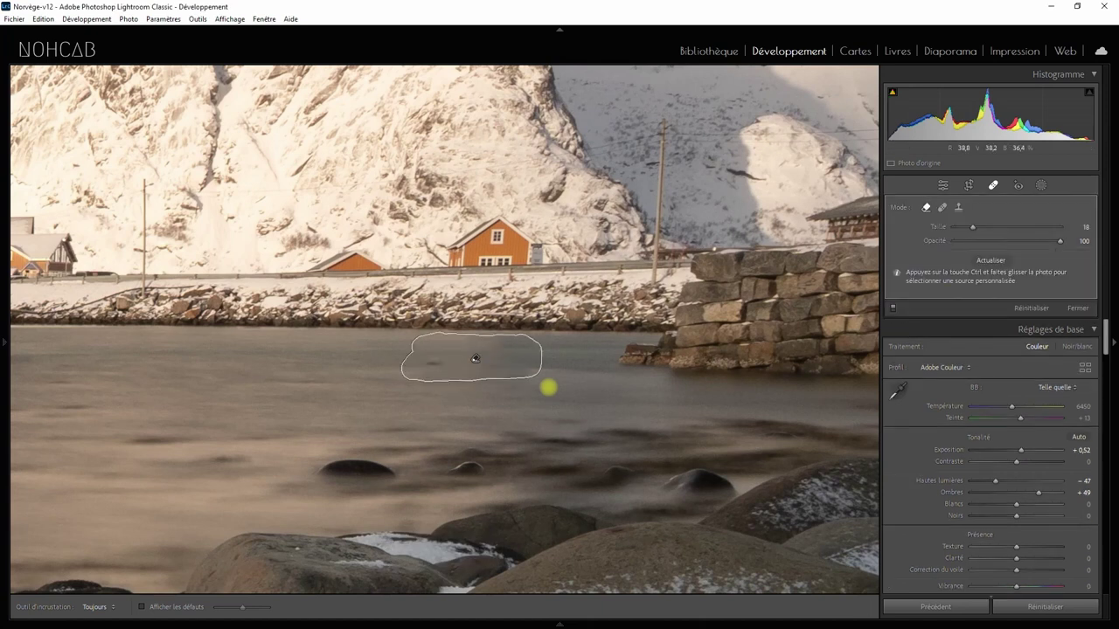
click(992, 185)
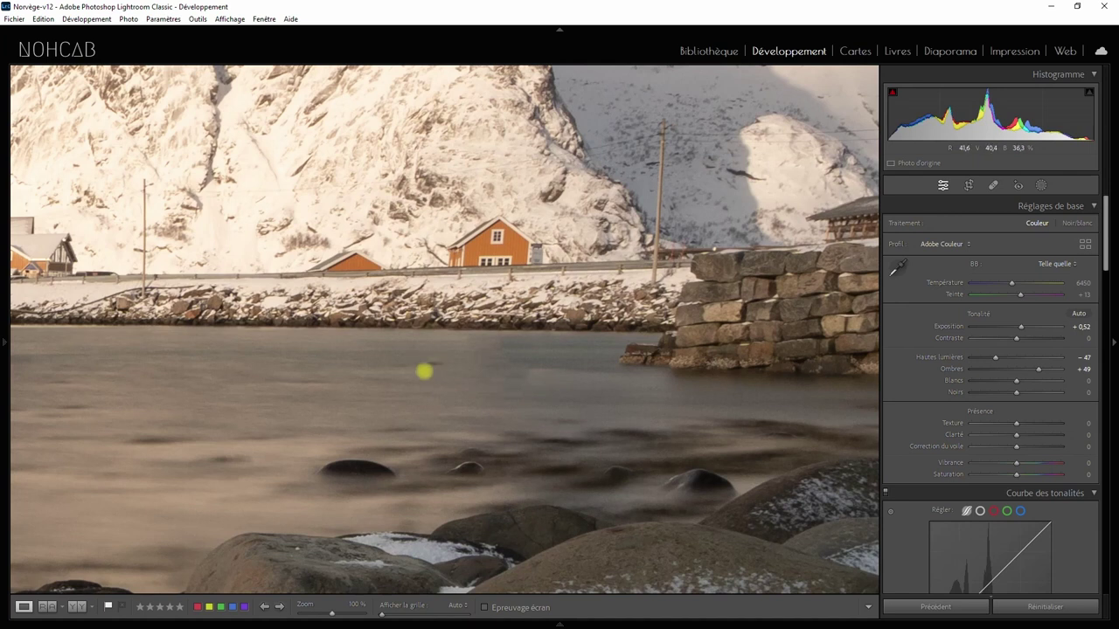
Reselect the rock removal, regenerate its fill repeatedly, then pick a water source at left
click(992, 186)
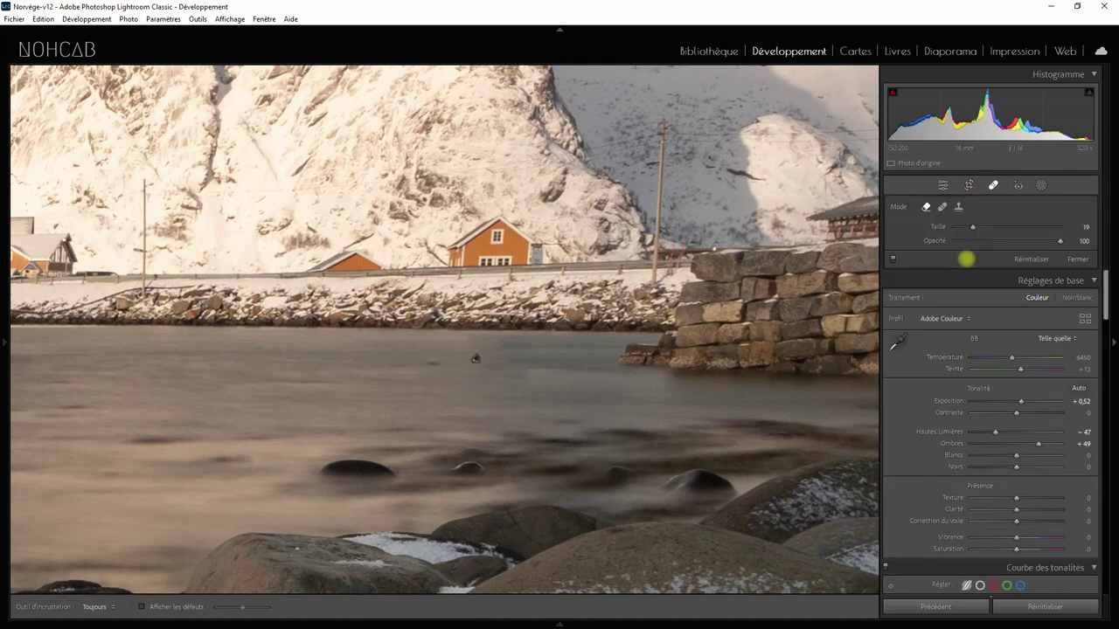
click(926, 206)
drag(424, 360, 520, 356)
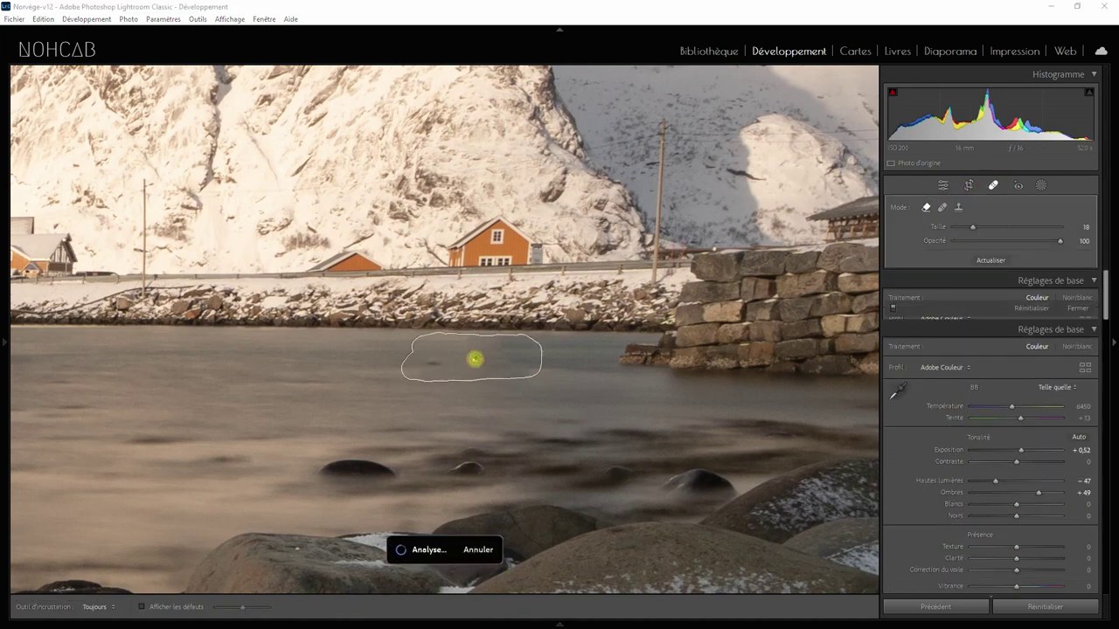
click(990, 260)
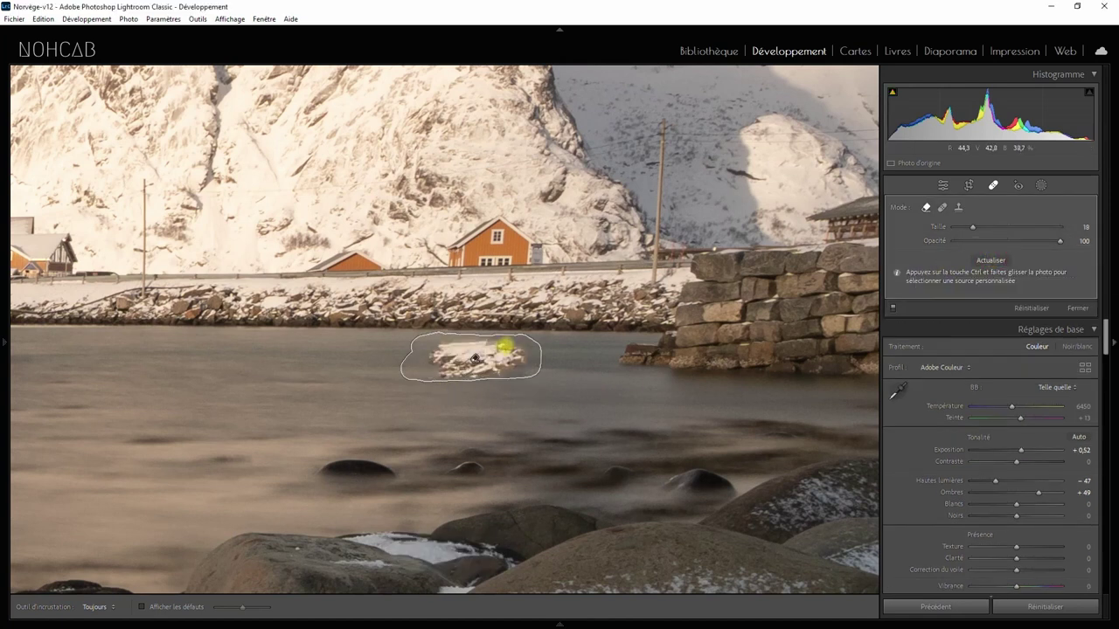
click(991, 260)
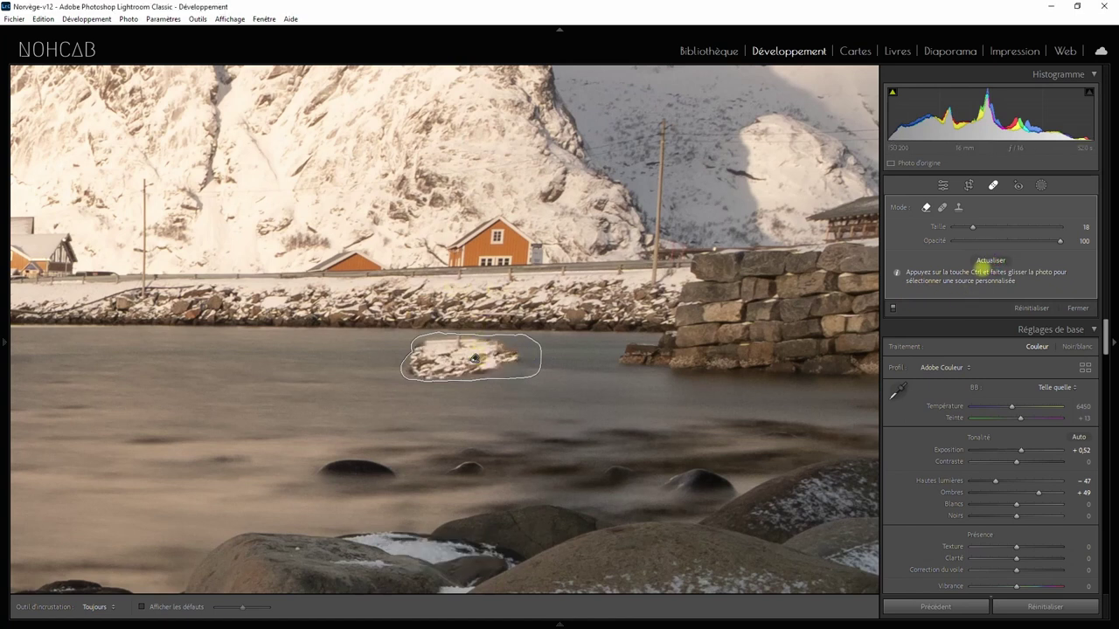
click(990, 261)
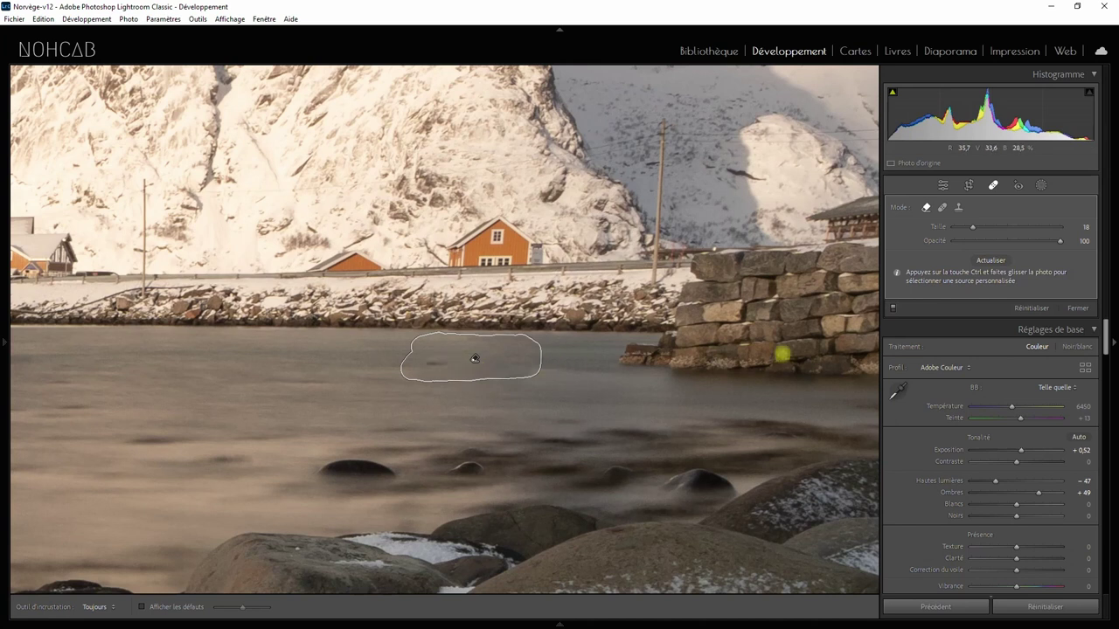
click(990, 260)
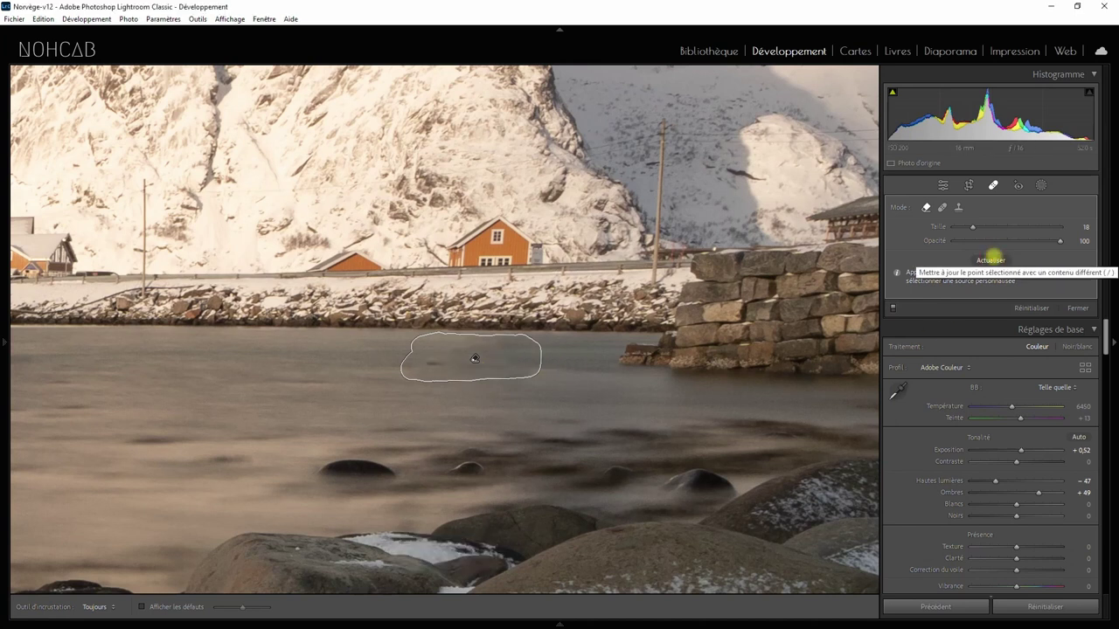
click(994, 256)
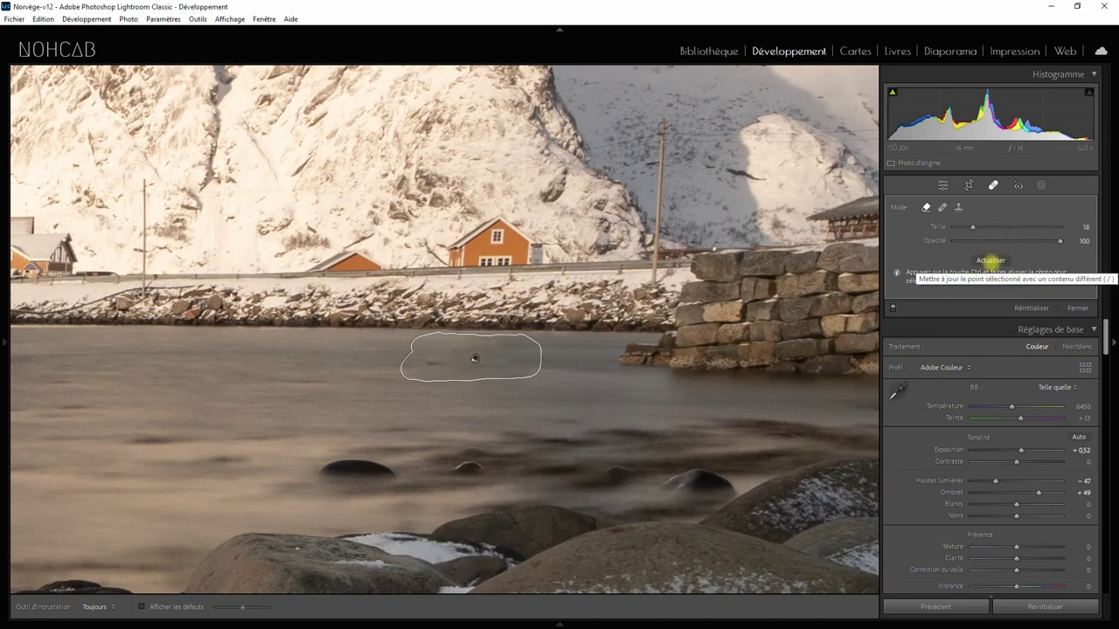
click(990, 260)
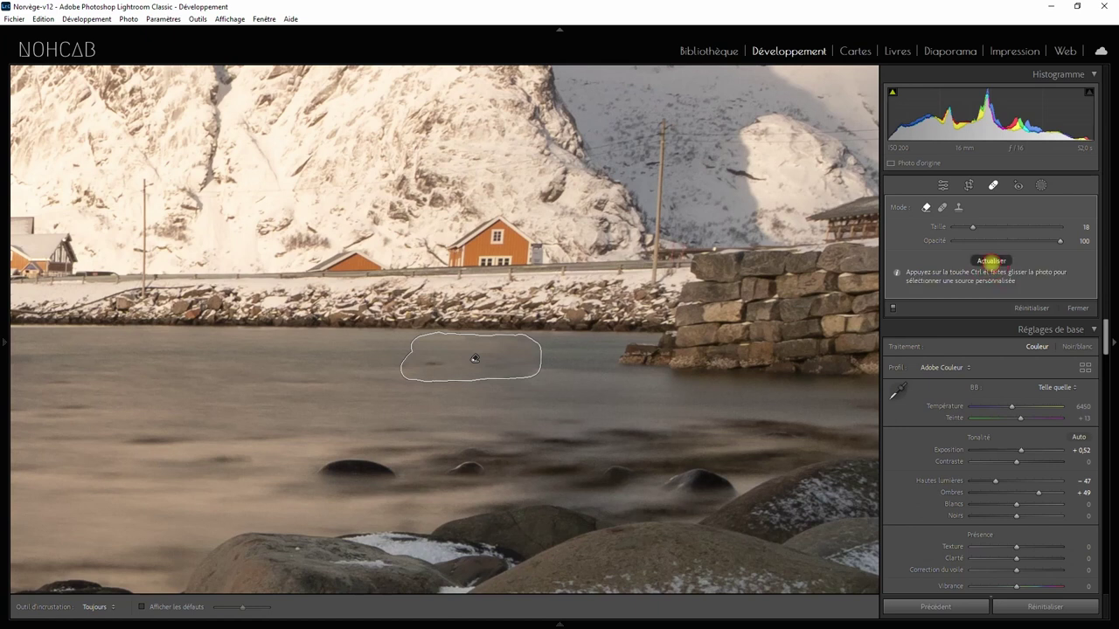
click(990, 260)
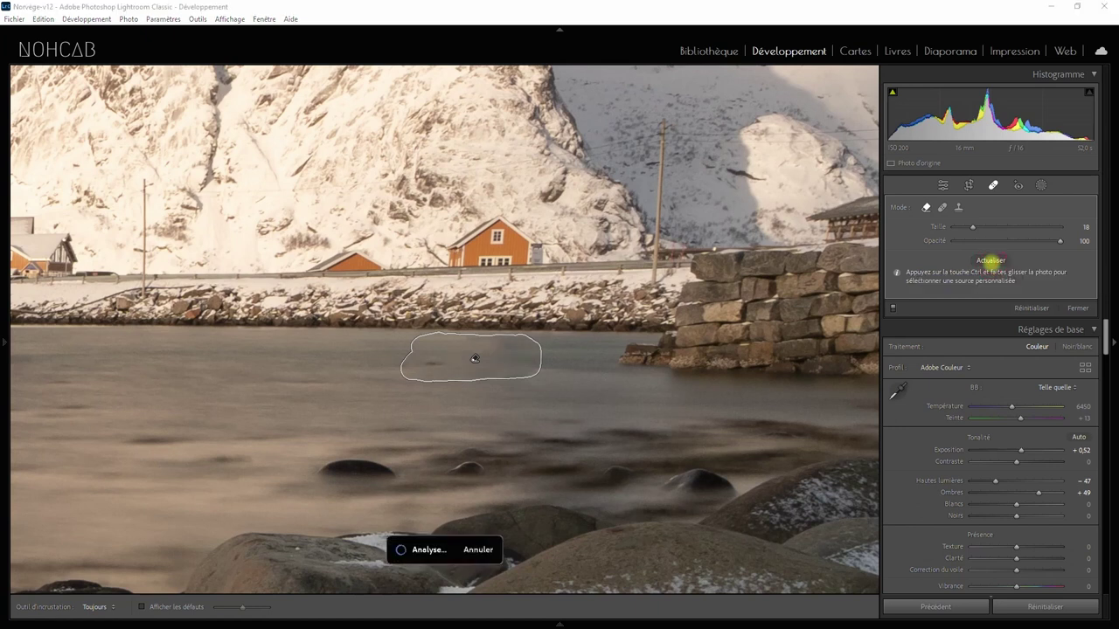
click(990, 259)
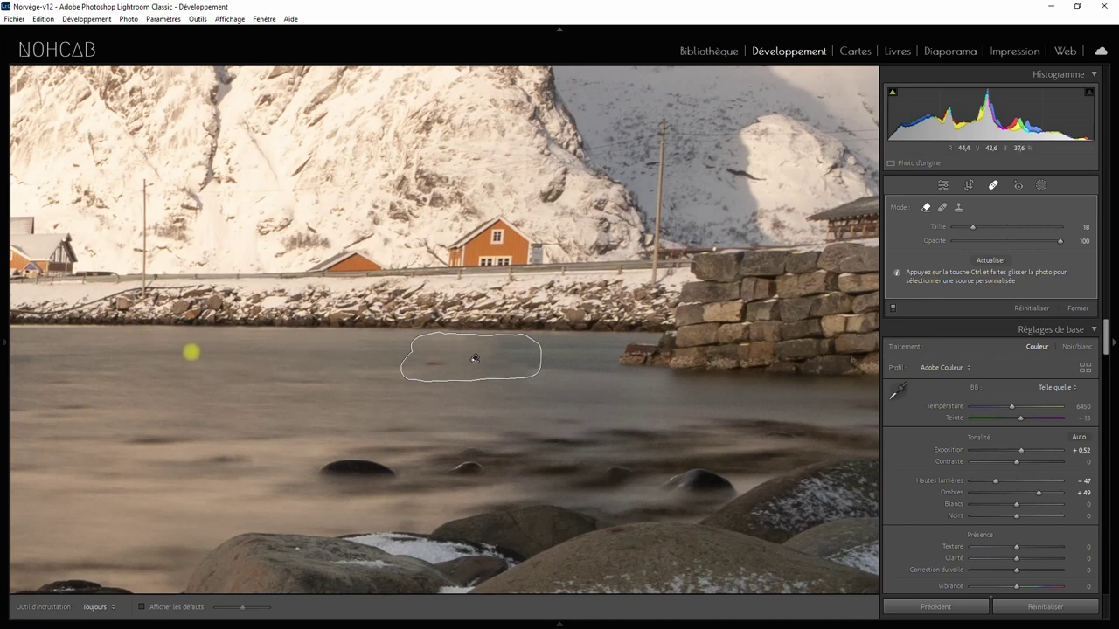
drag(155, 340, 298, 398)
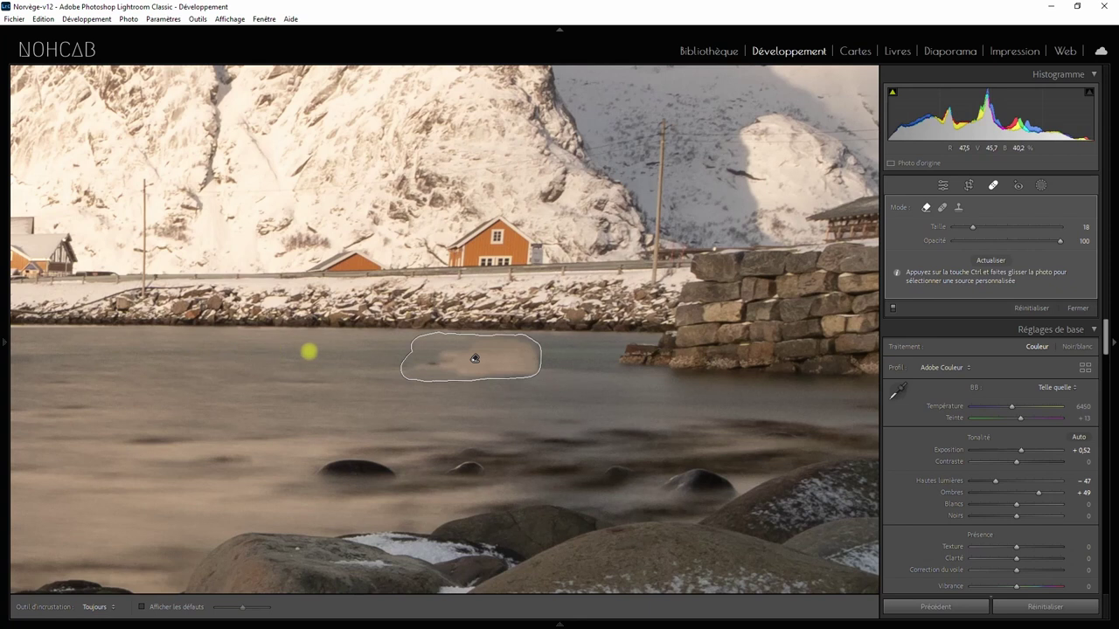
drag(283, 340, 386, 386)
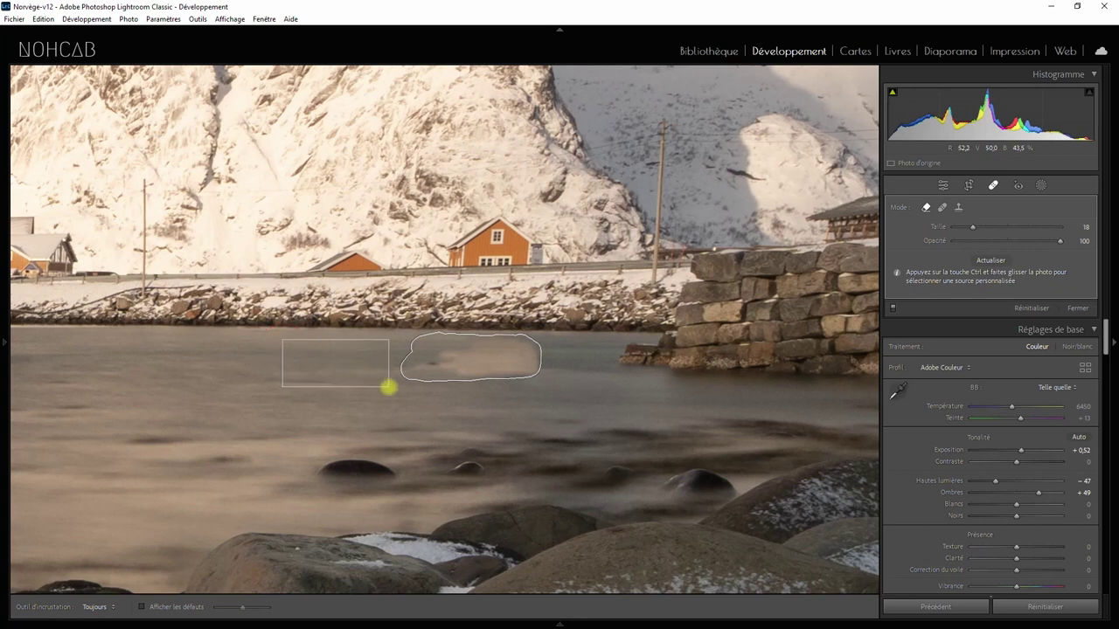
Reset the removal spot, then heal over the small rock and close spot removal
right_click(474, 359)
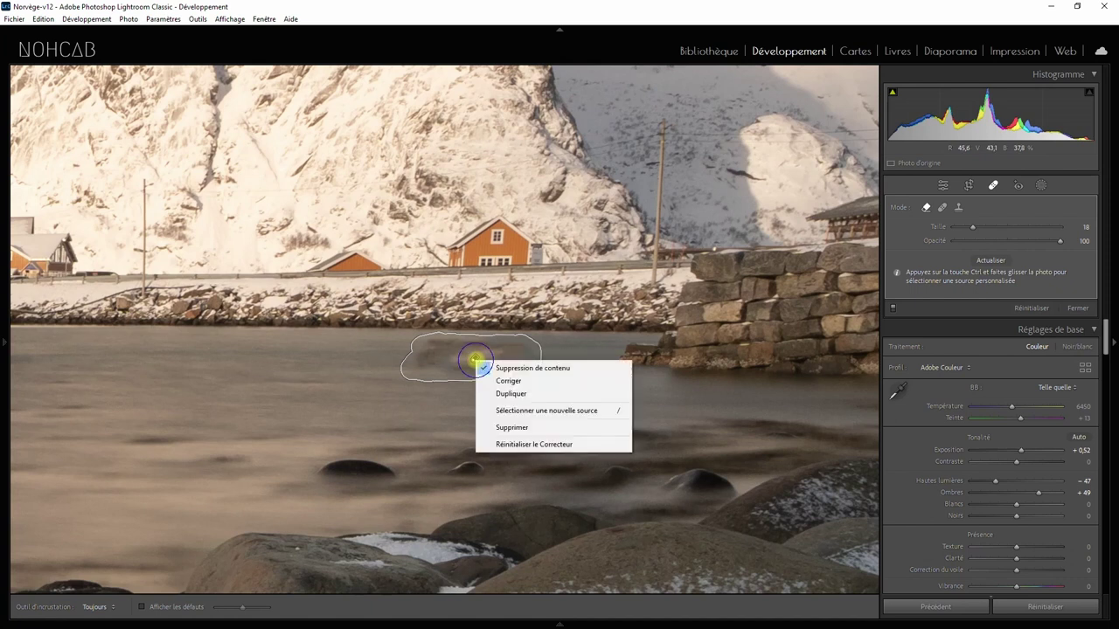
click(524, 444)
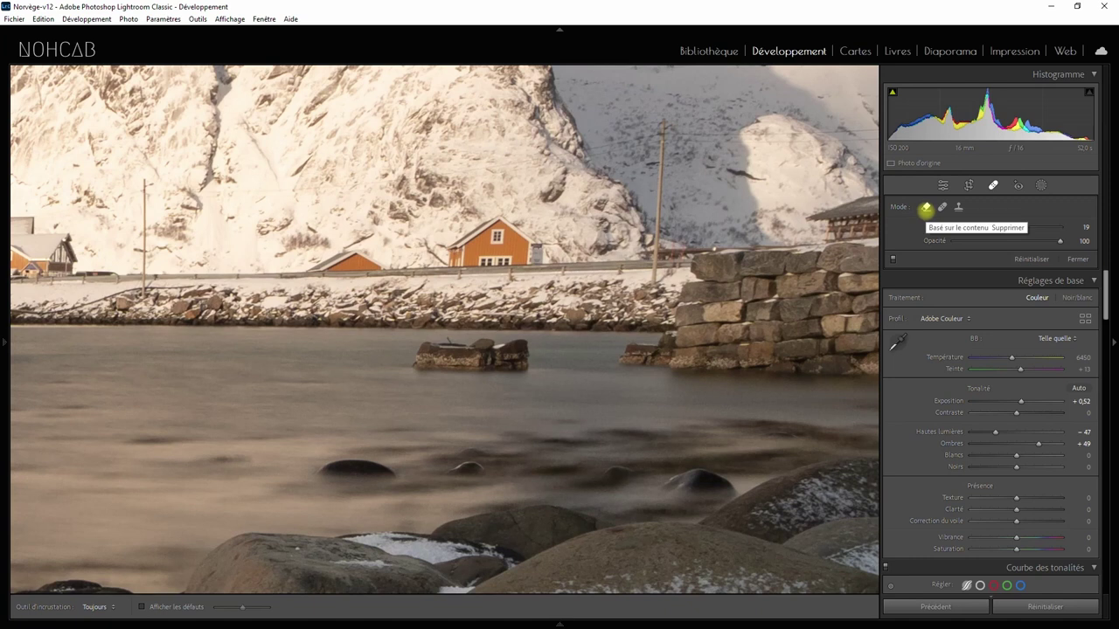
click(941, 206)
click(941, 206)
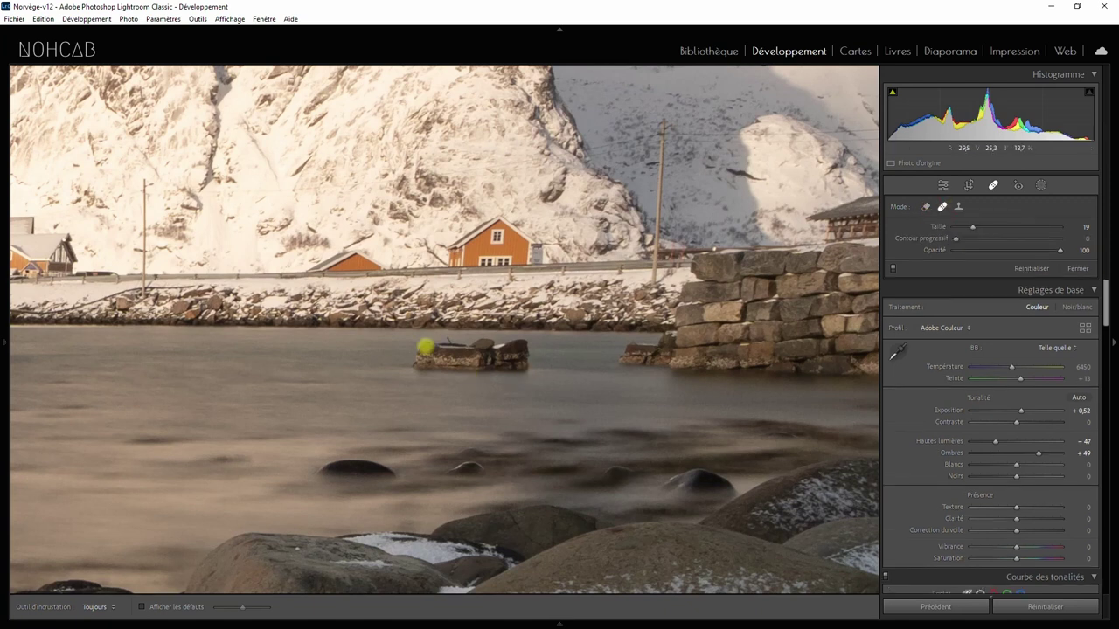
mouse_move(420, 345)
mouse_down()
mouse_move(523, 347)
mouse_move(410, 372)
mouse_move(425, 357)
mouse_move(516, 360)
mouse_up()
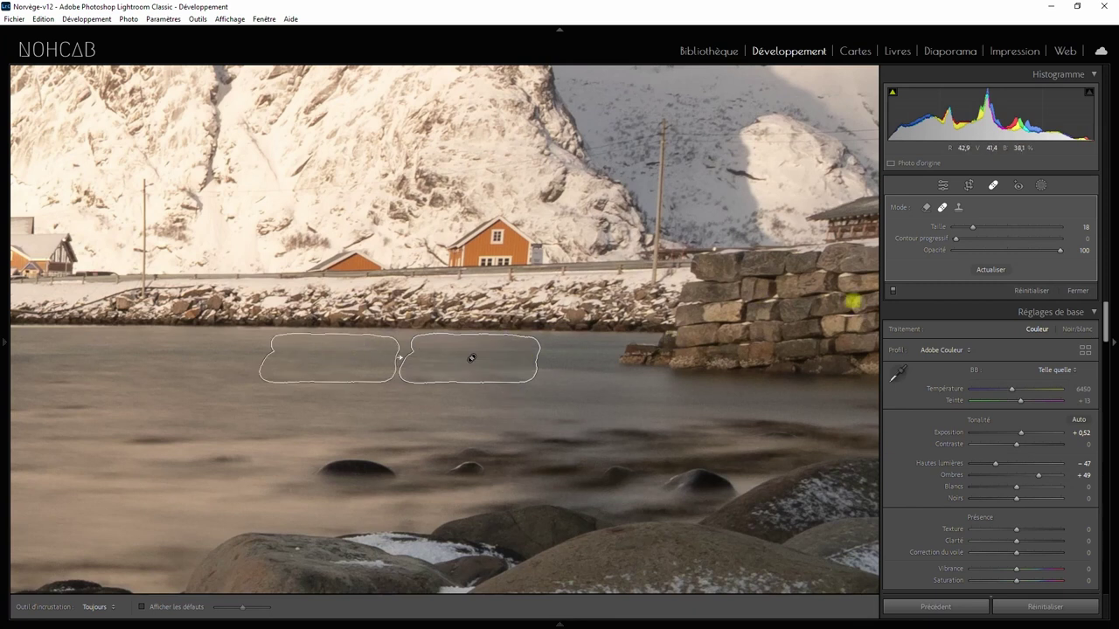
click(992, 187)
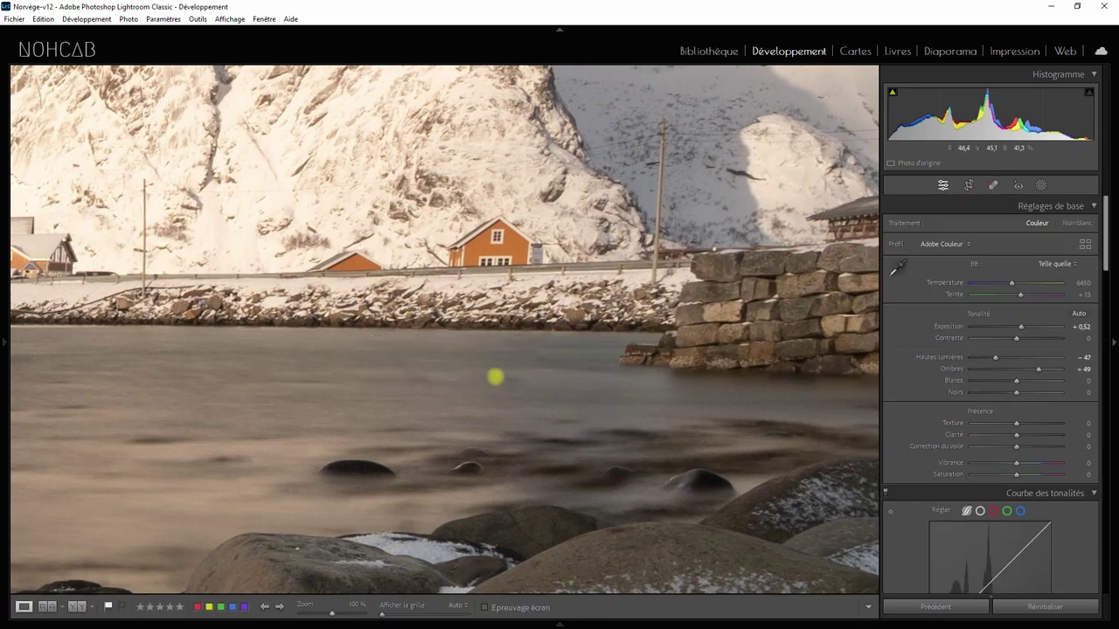
Zoom in on the village and water, paint a test heal stroke, then delete it
click(542, 367)
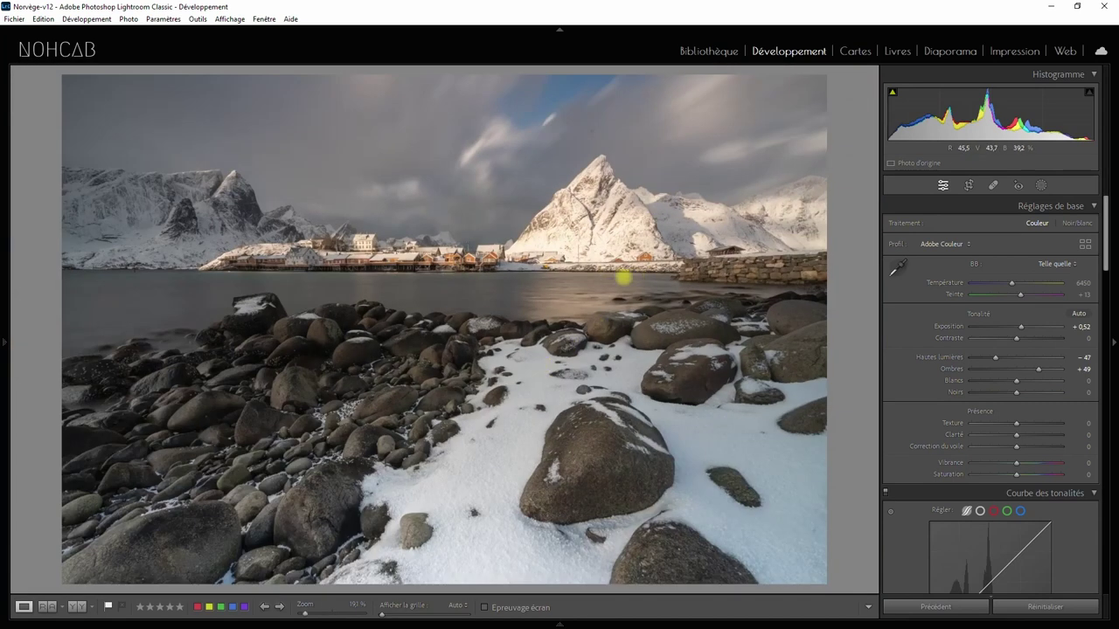
click(621, 278)
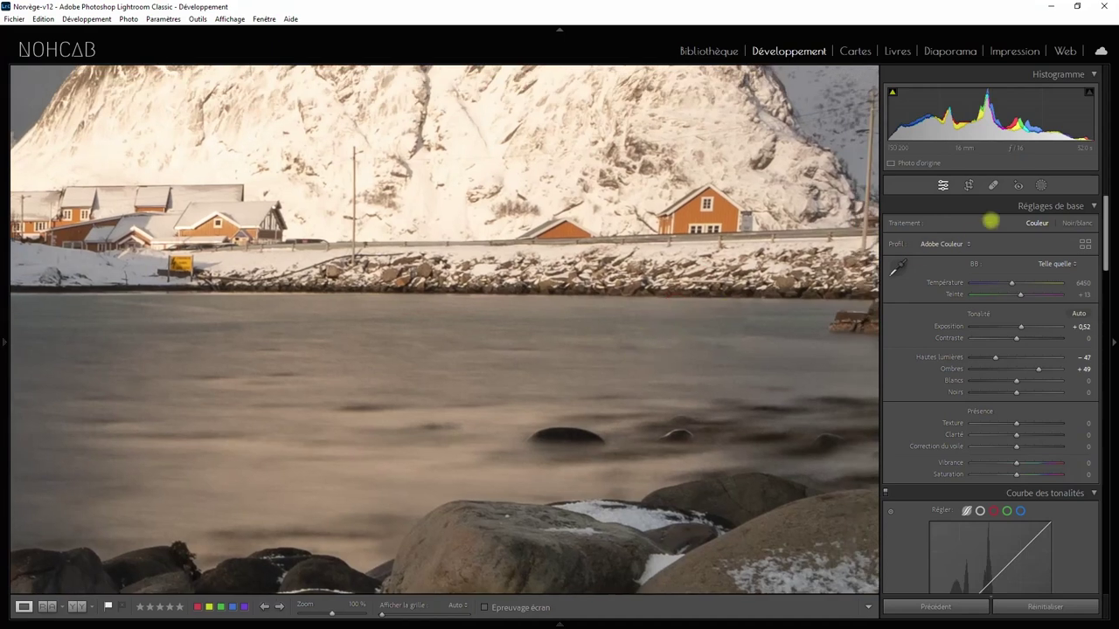
click(993, 185)
drag(494, 325, 585, 325)
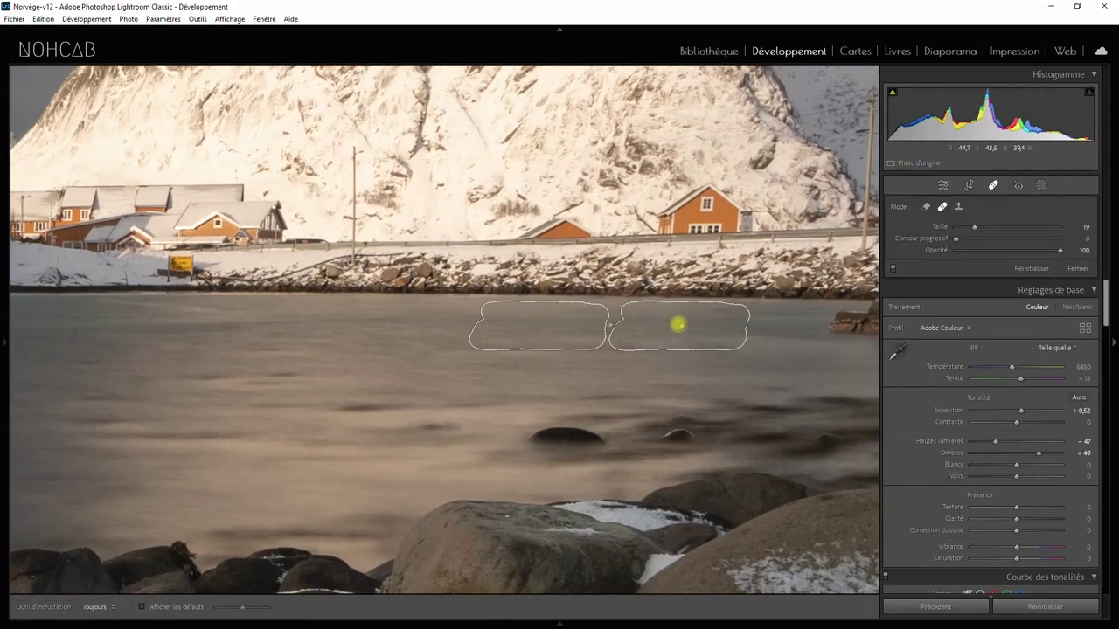
right_click(682, 329)
click(702, 393)
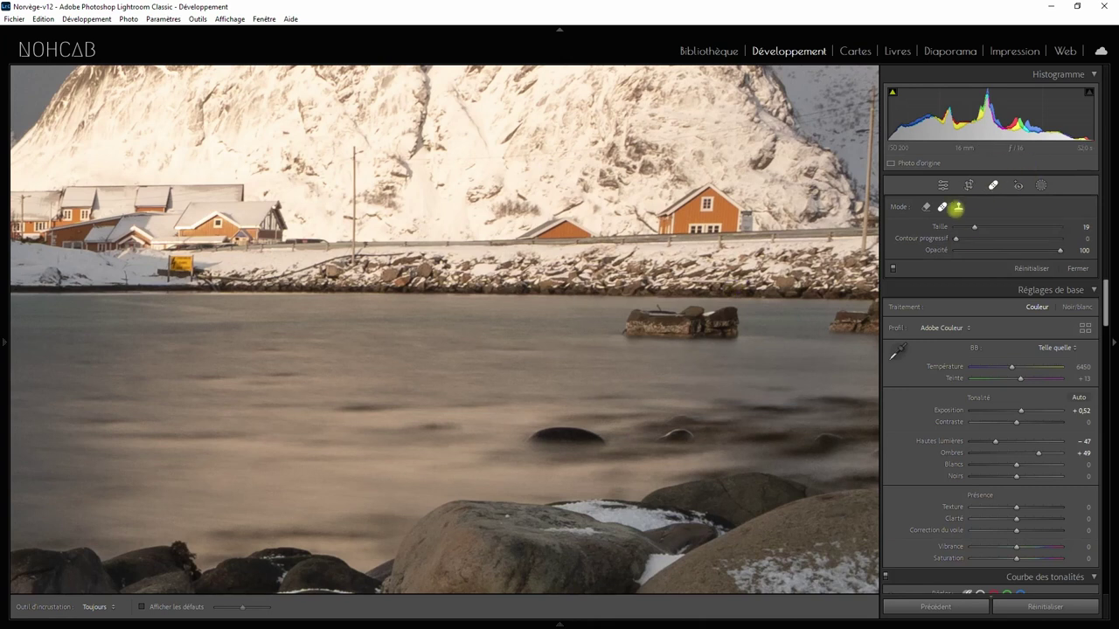
Clone over the stone block in the bay, sourcing water from its left
click(958, 206)
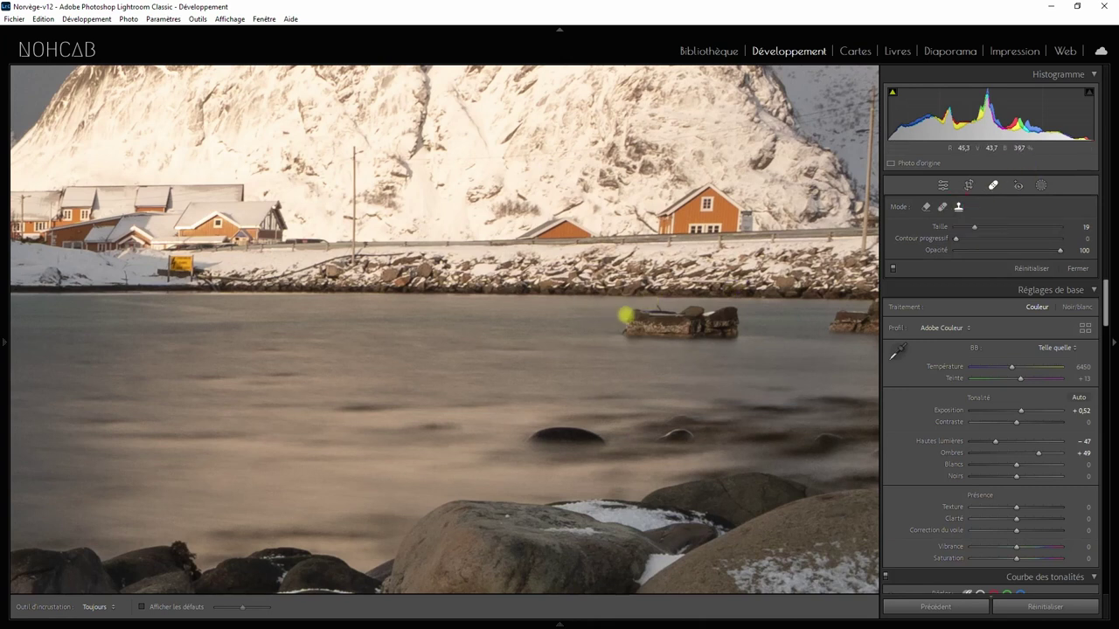
drag(628, 310, 653, 308)
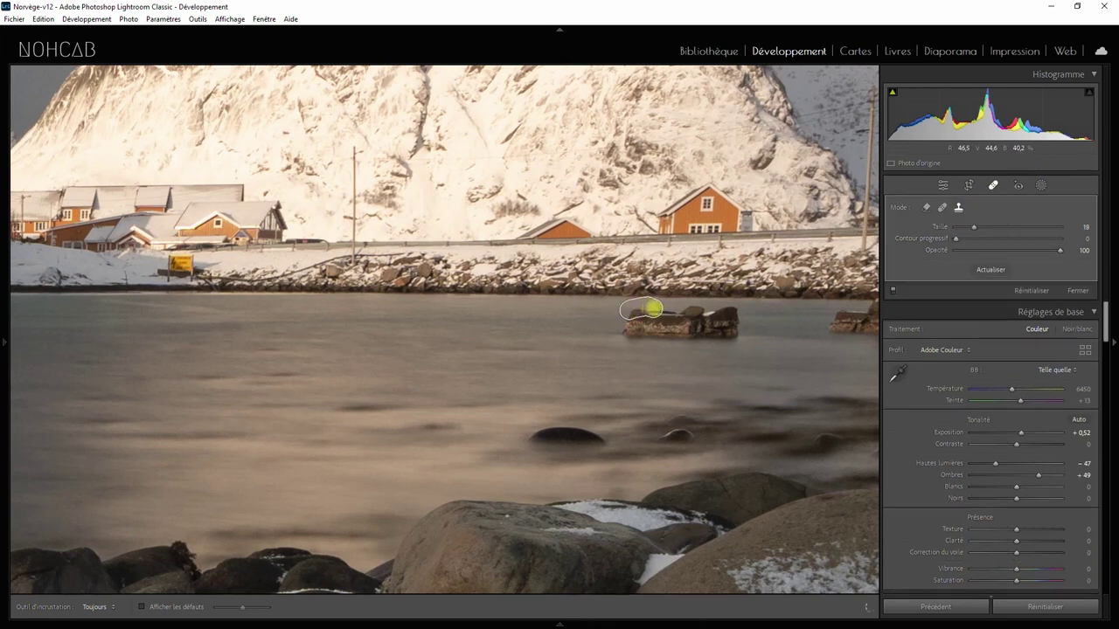
right_click(656, 309)
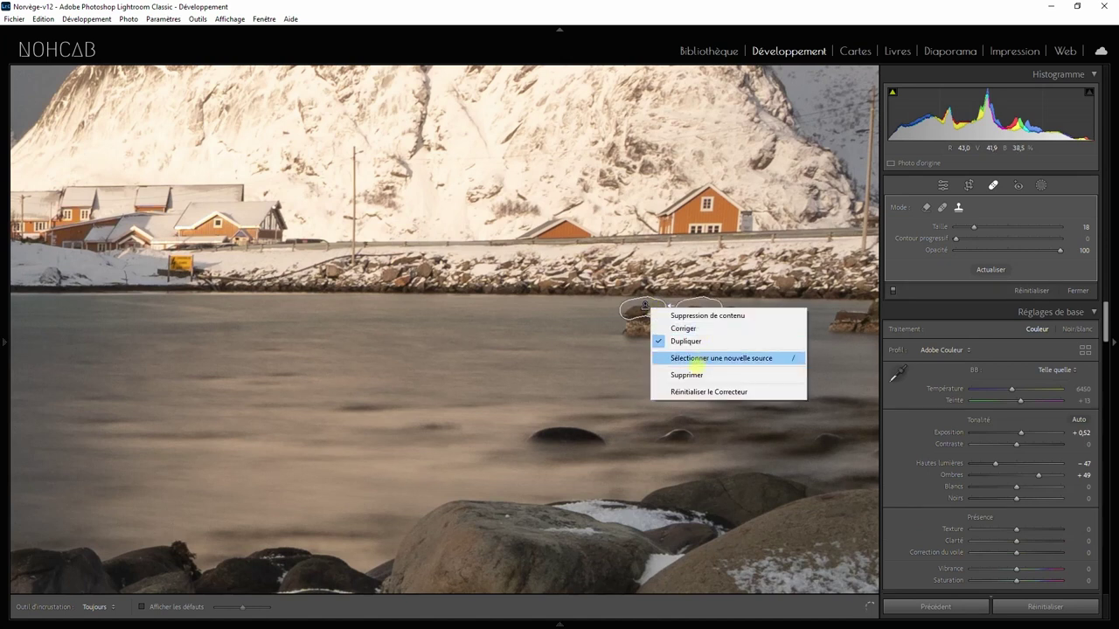
click(690, 374)
drag(630, 311, 732, 313)
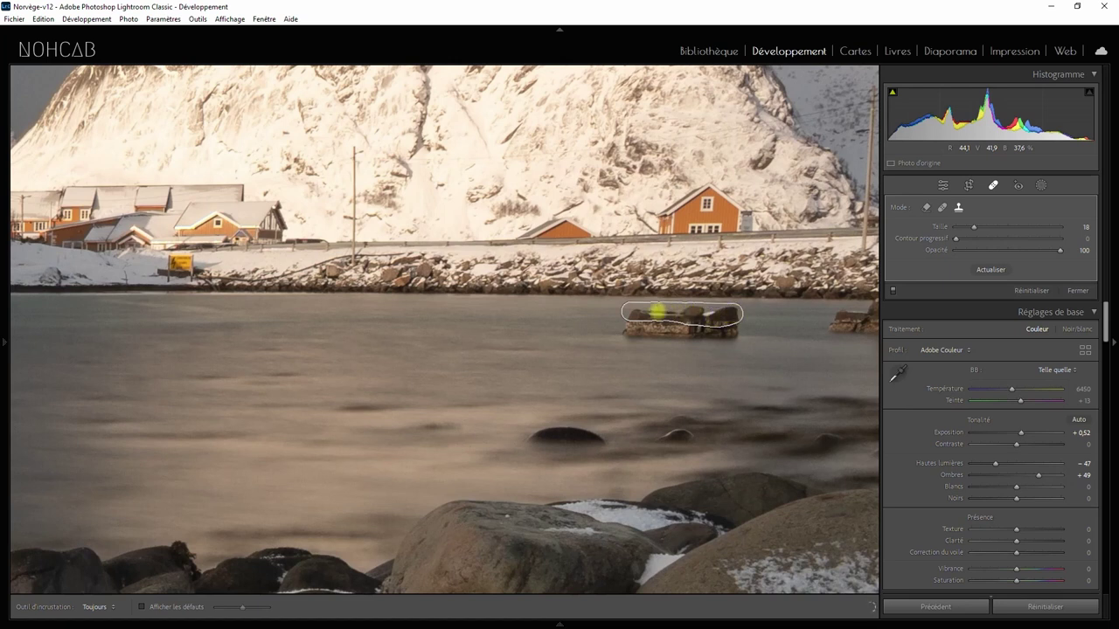
mouse_move(656, 309)
mouse_down()
mouse_move(737, 327)
mouse_move(629, 340)
mouse_move(629, 327)
mouse_move(722, 324)
mouse_up()
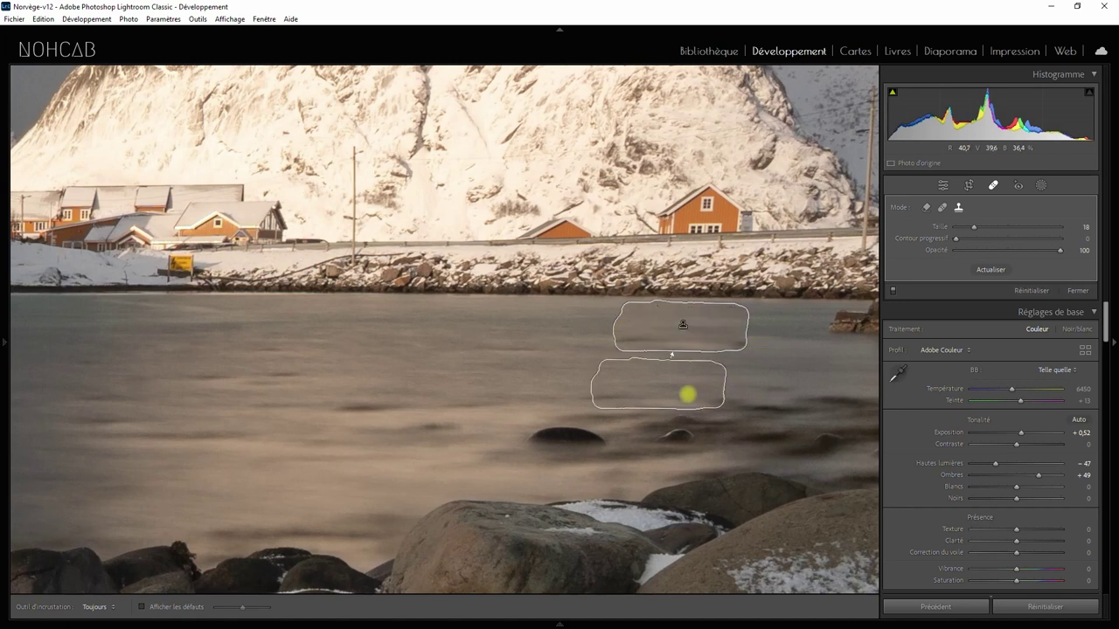
drag(665, 384, 510, 325)
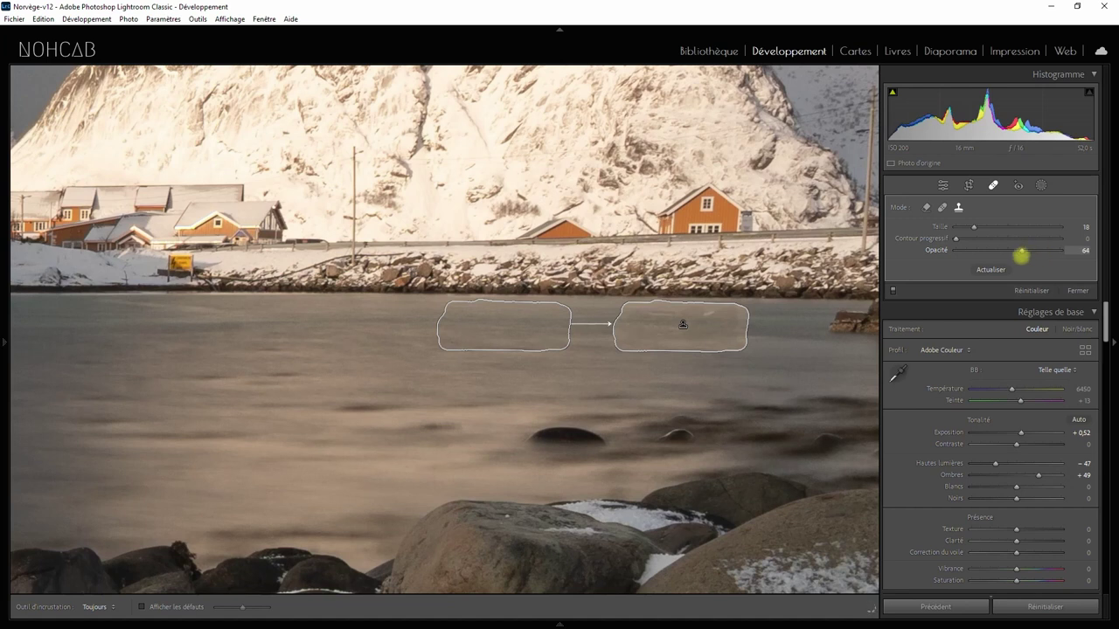
Set the clone to 100 opacity, adjust its feather, move the source farther left, and close spot removal
drag(1021, 254, 1084, 252)
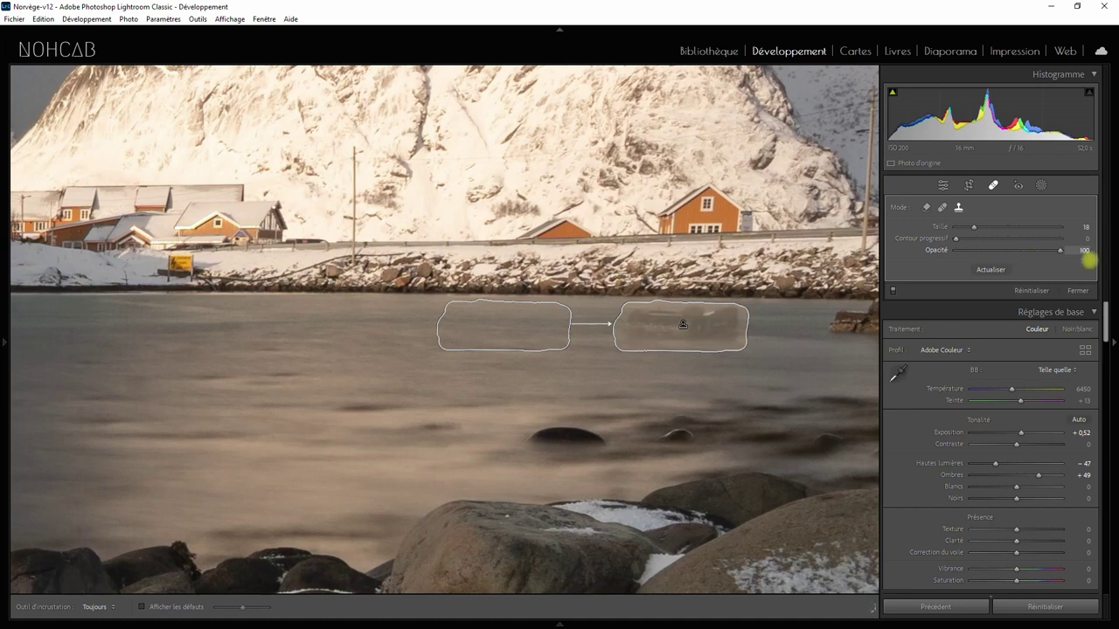
drag(954, 237, 1068, 245)
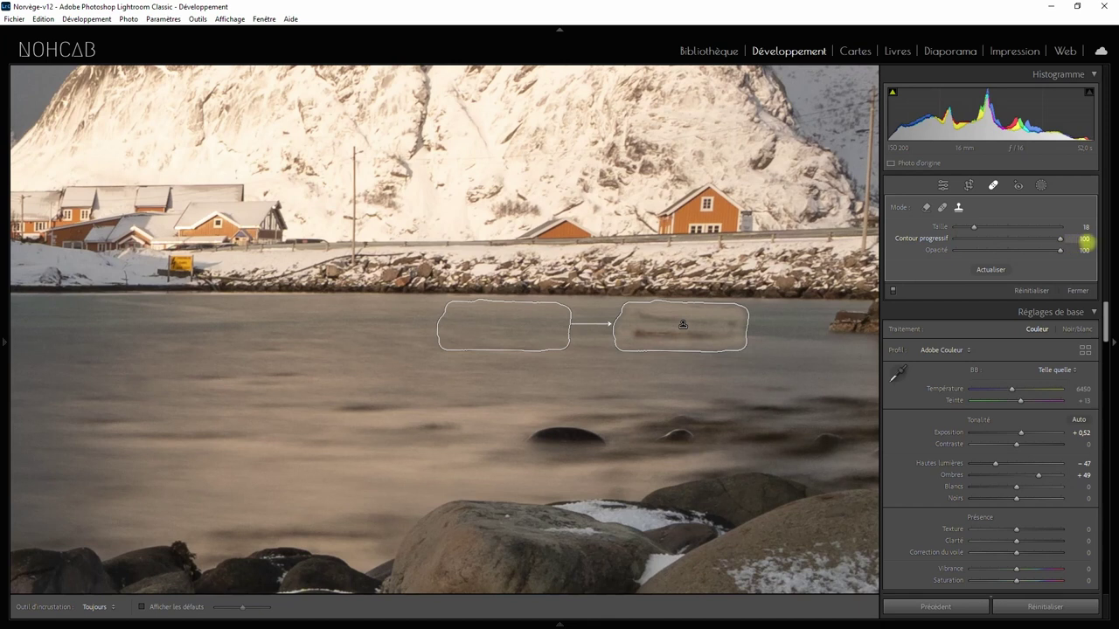
drag(1060, 241, 931, 242)
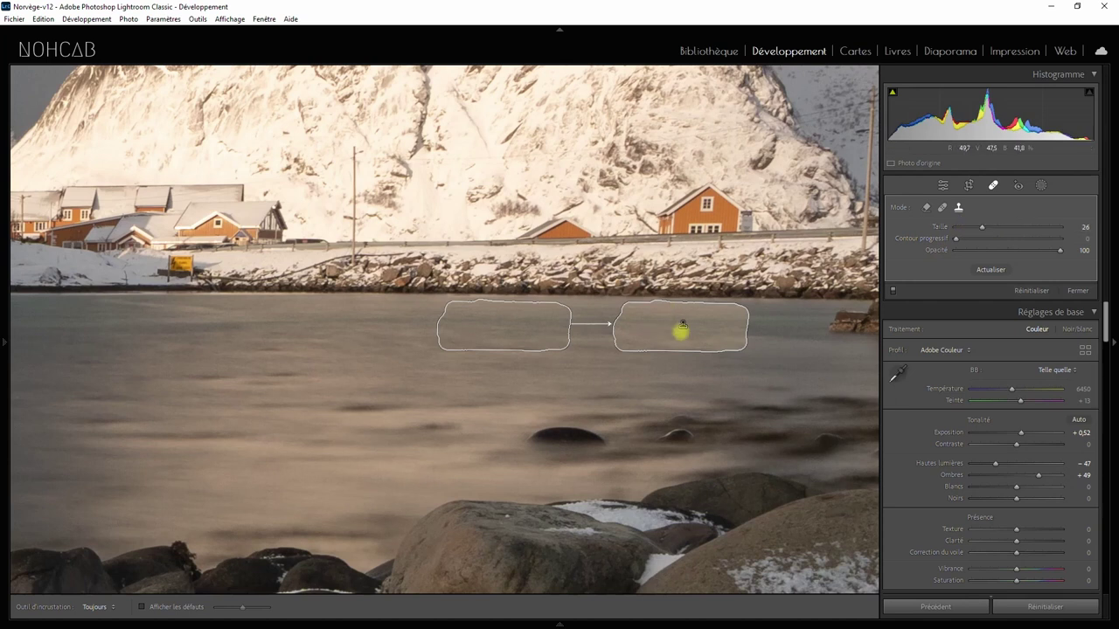
drag(967, 228, 973, 227)
drag(519, 327, 376, 359)
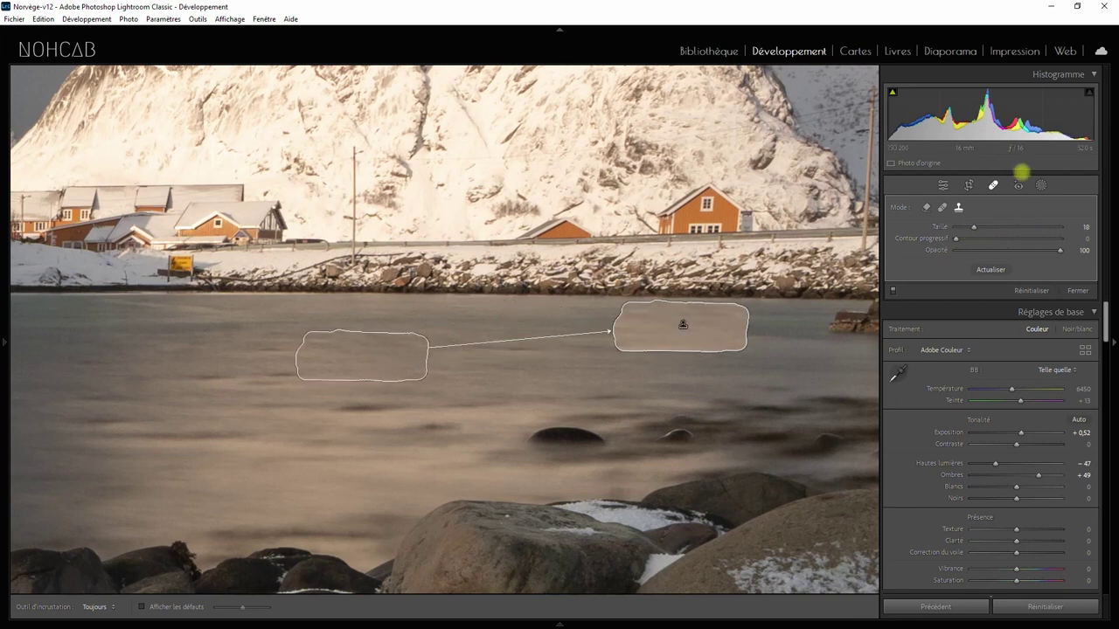
click(992, 185)
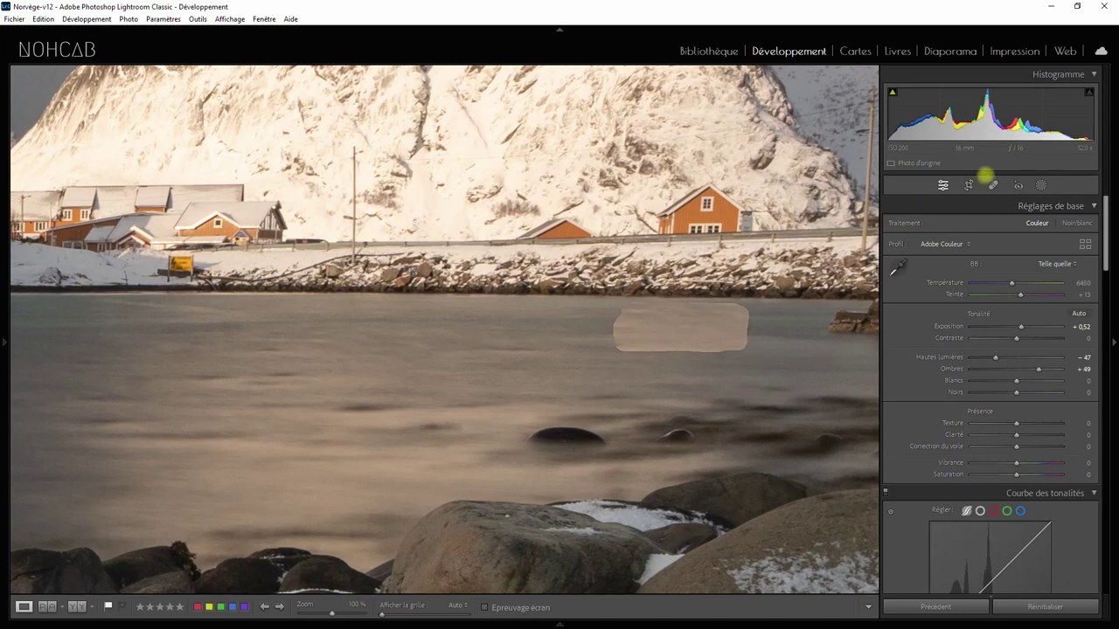
Delete the clone spot covering the stone block so the block reappears in the bay
click(992, 186)
click(682, 325)
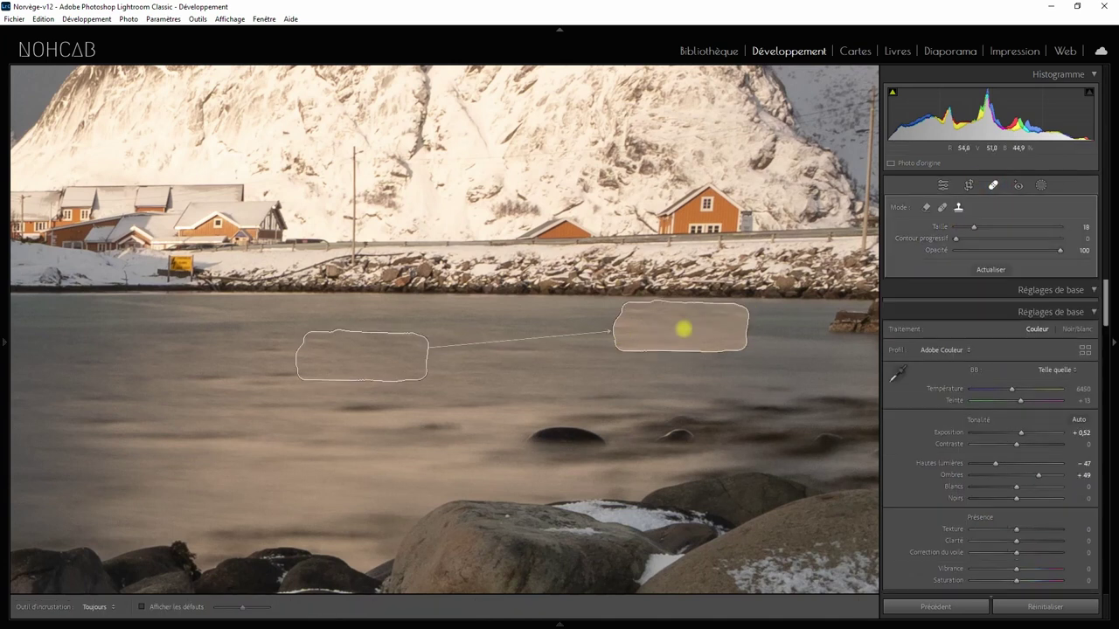
right_click(682, 325)
click(728, 392)
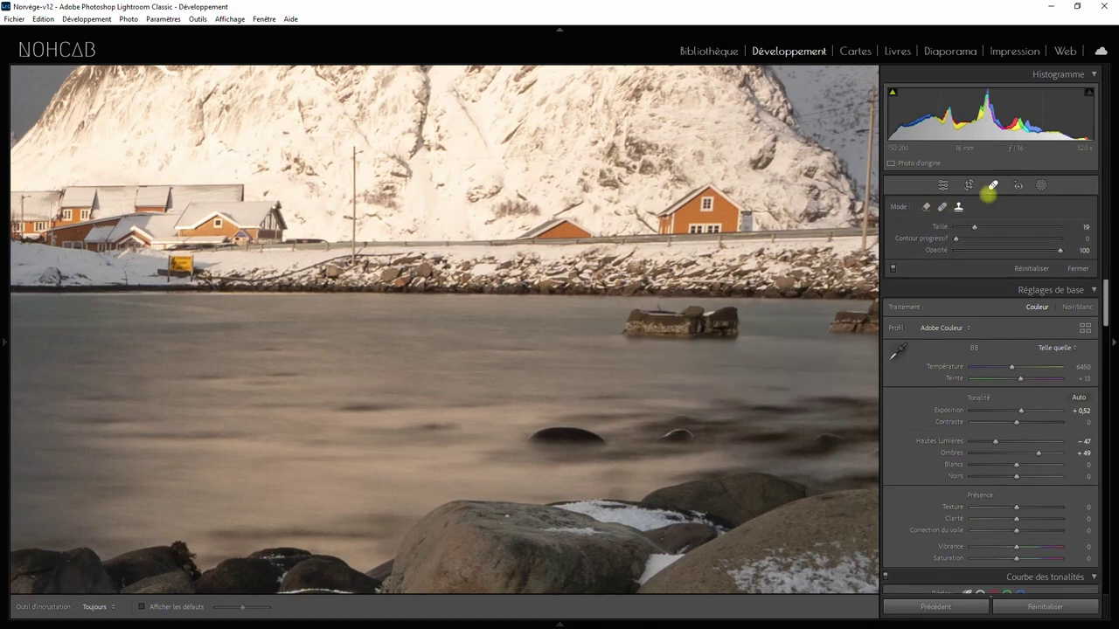
click(993, 185)
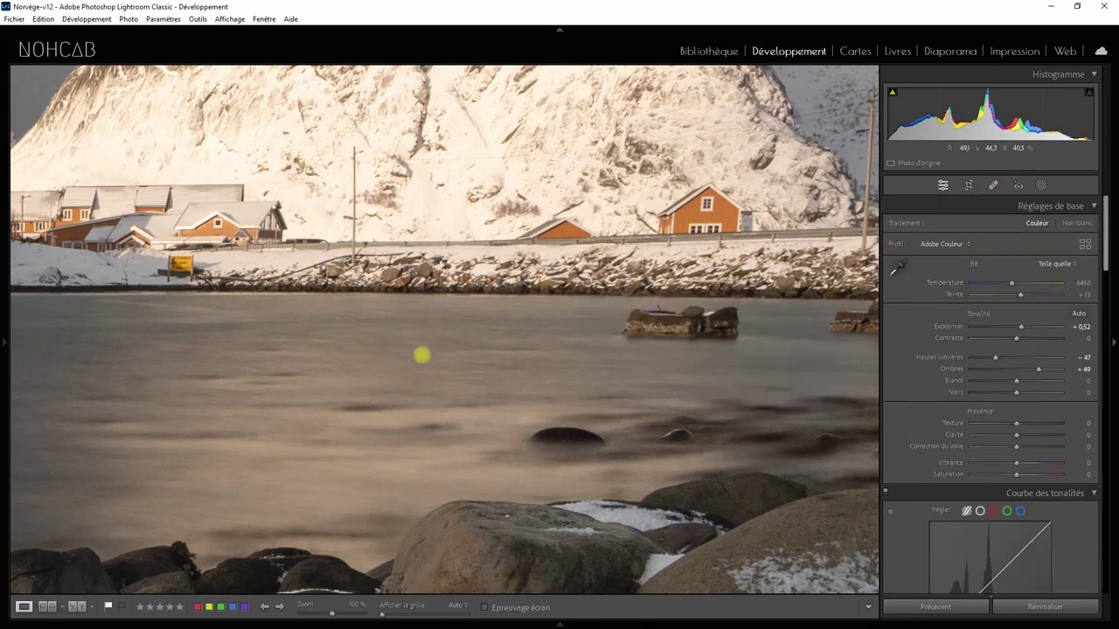
Zoom around the snowy foreground, ending at 100% on the small stone in the snow
click(516, 362)
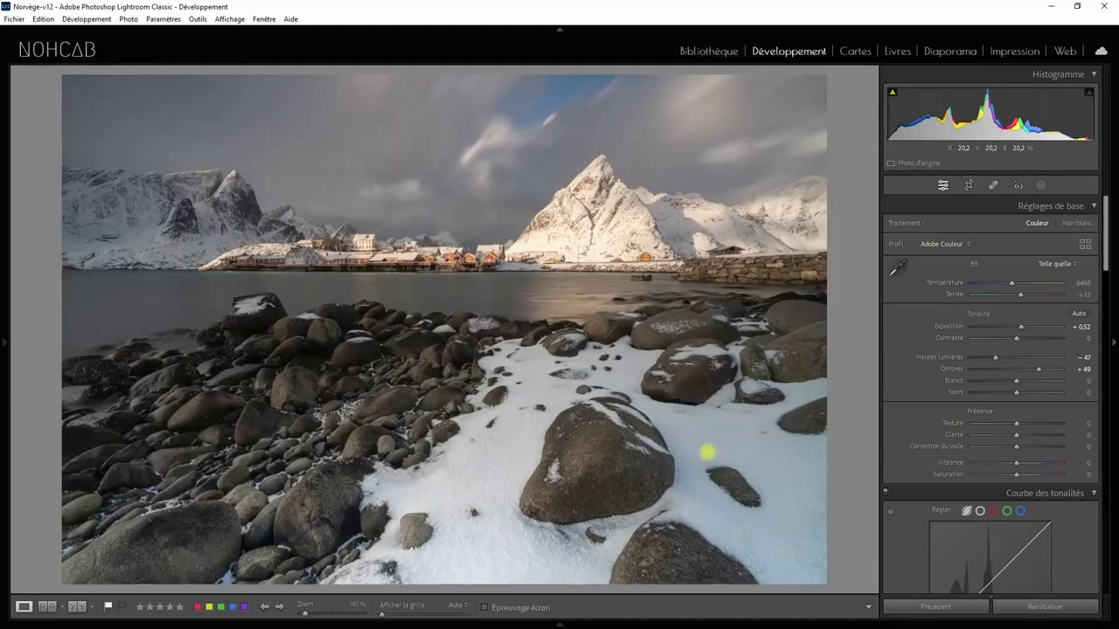
click(749, 465)
click(749, 463)
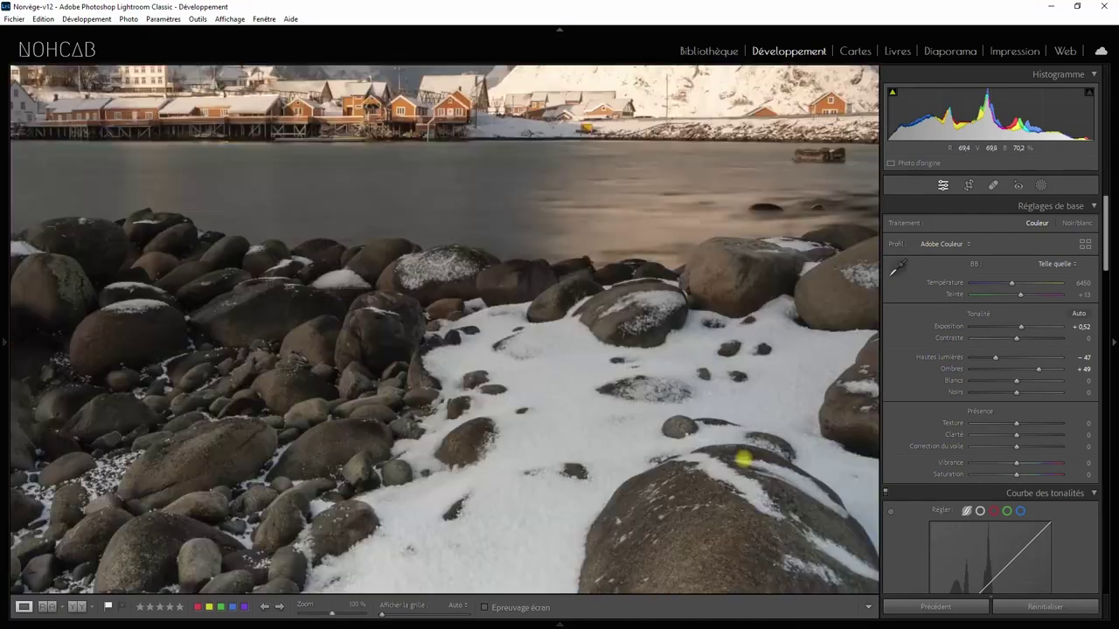
click(749, 463)
click(696, 473)
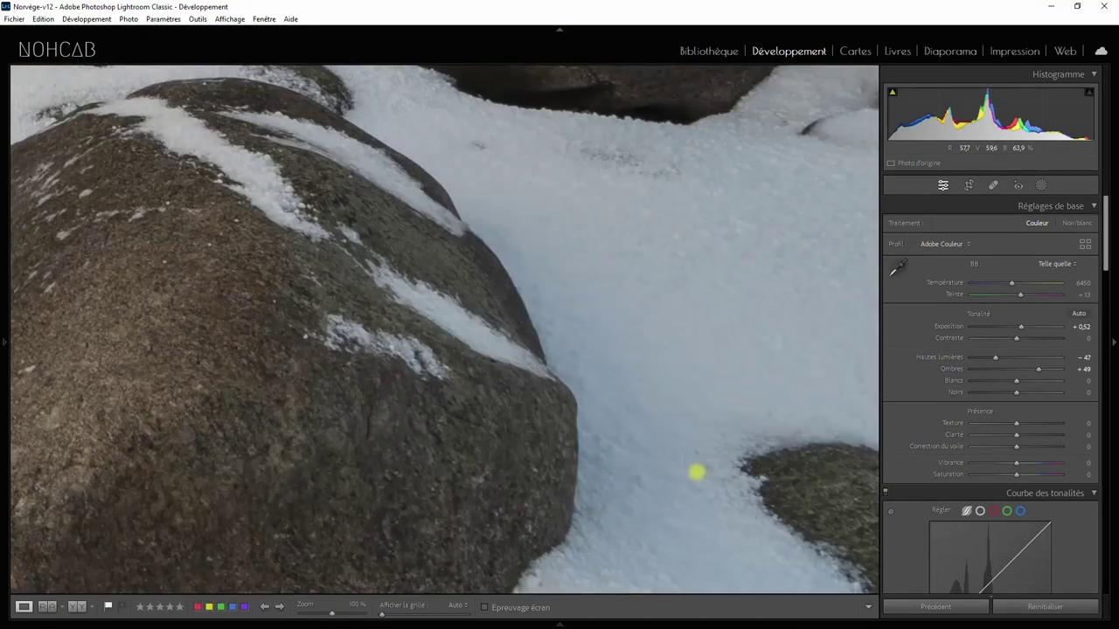
click(700, 472)
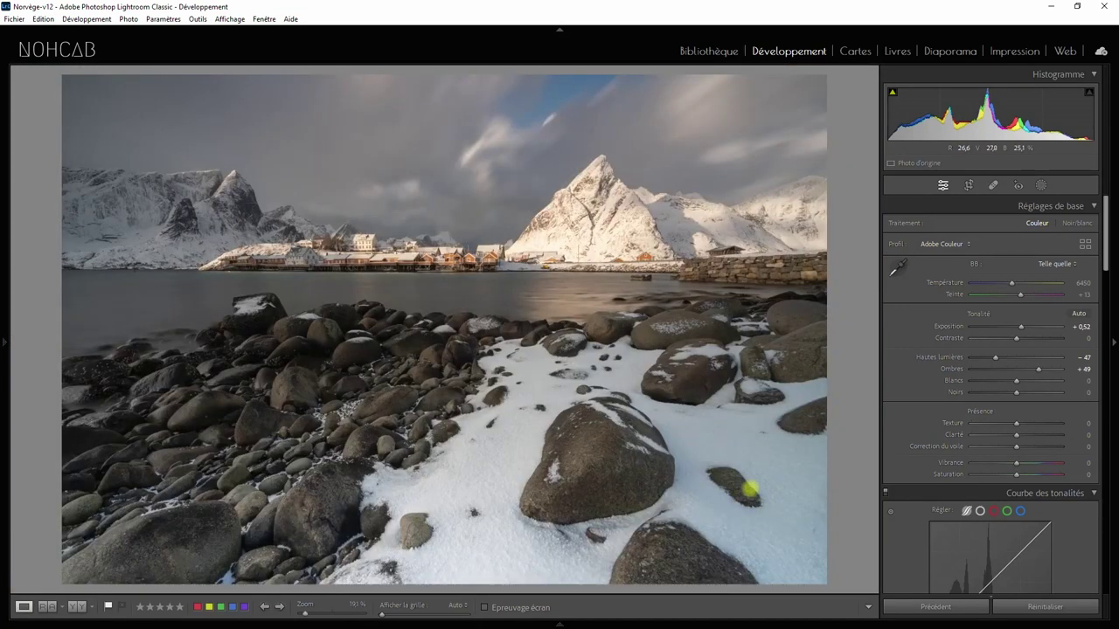
click(745, 496)
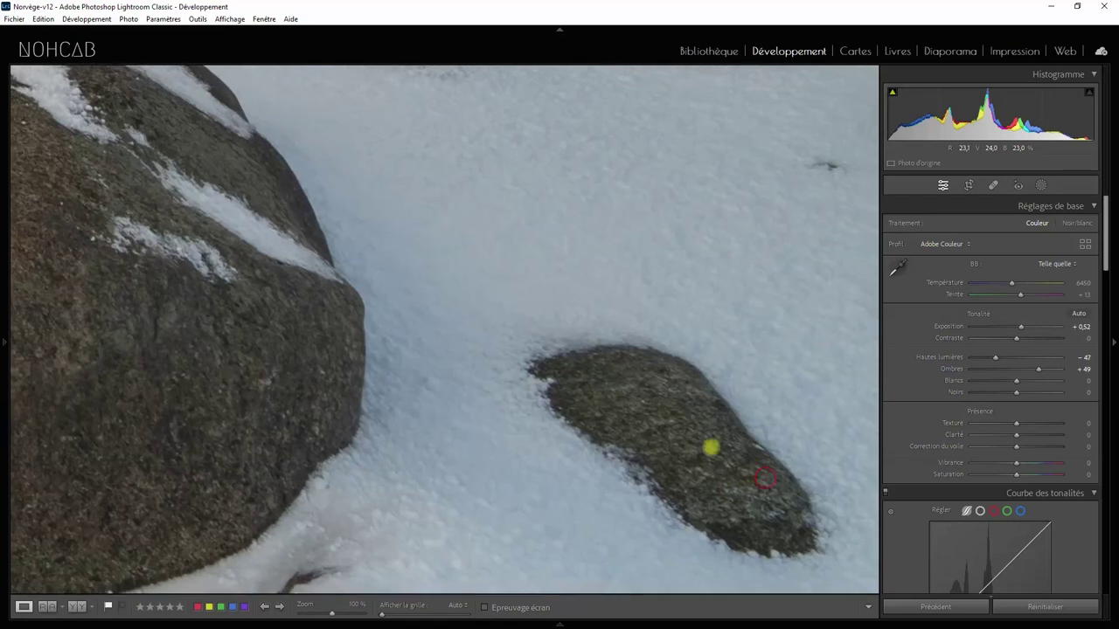
Paint a larger Suppression de contenu (content-aware) spot around the small dark stone
drag(742, 492, 577, 353)
click(993, 185)
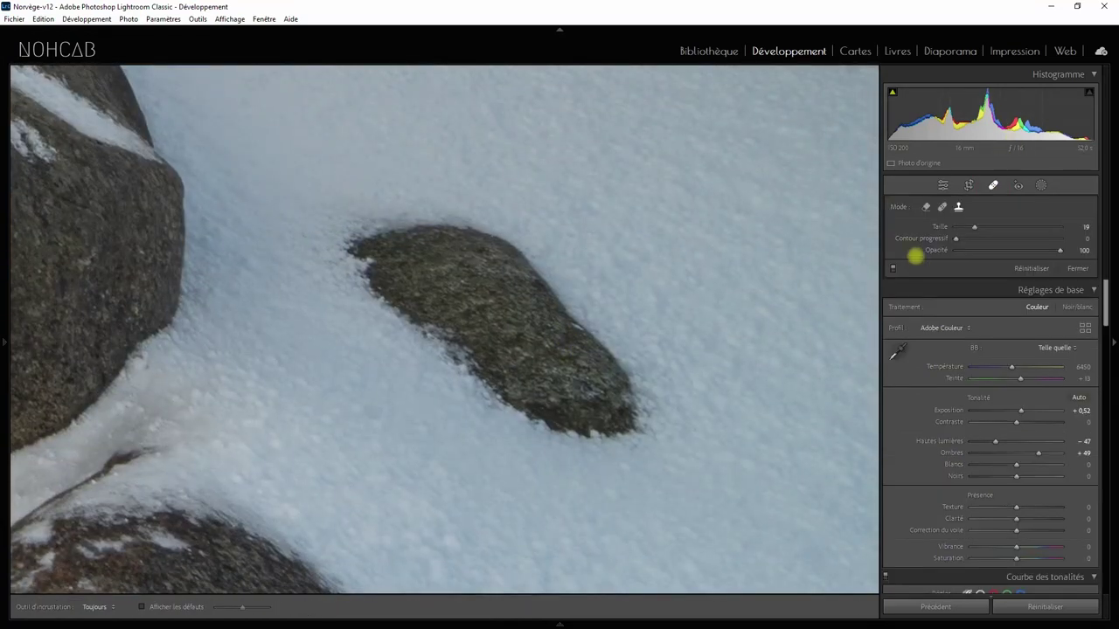
click(925, 207)
scroll(469, 226, up, 3)
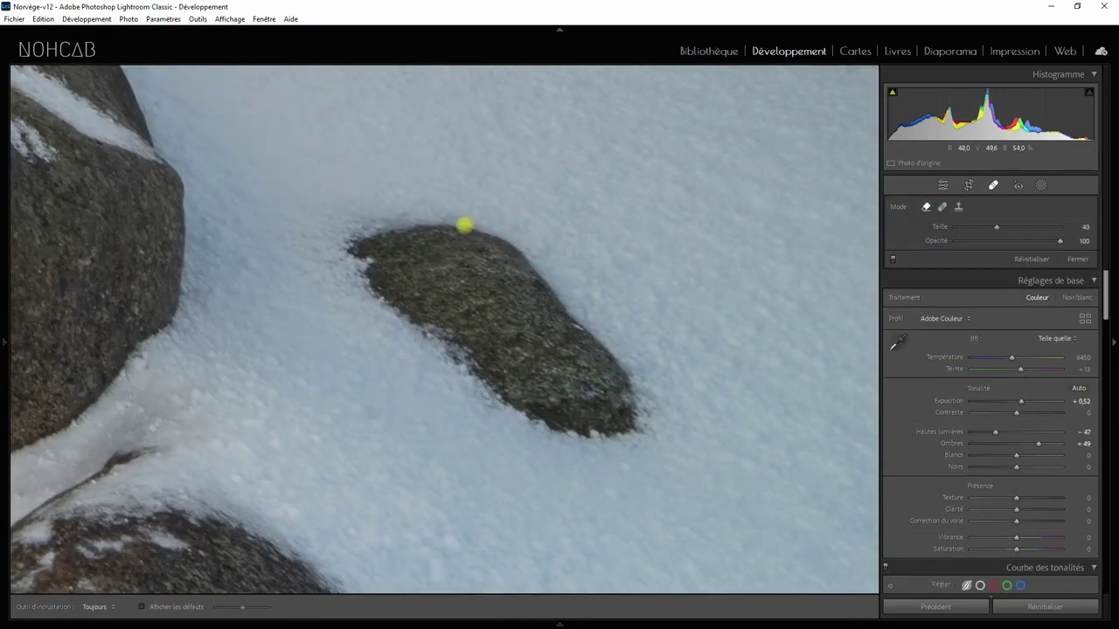
scroll(400, 226, up, 4)
scroll(340, 223, down, 1)
mouse_move(342, 224)
mouse_down()
mouse_move(521, 452)
mouse_move(352, 305)
mouse_up()
mouse_move(456, 300)
mouse_down()
mouse_move(497, 390)
mouse_move(499, 362)
mouse_move(517, 370)
mouse_move(367, 317)
mouse_move(439, 405)
mouse_move(504, 444)
mouse_up()
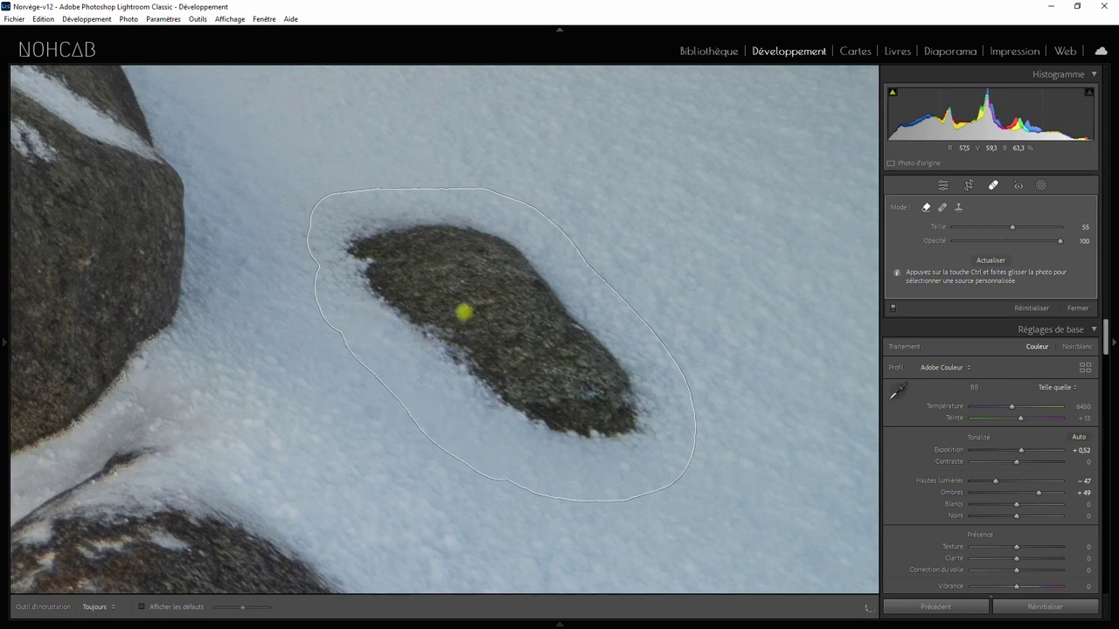
drag(463, 311, 464, 311)
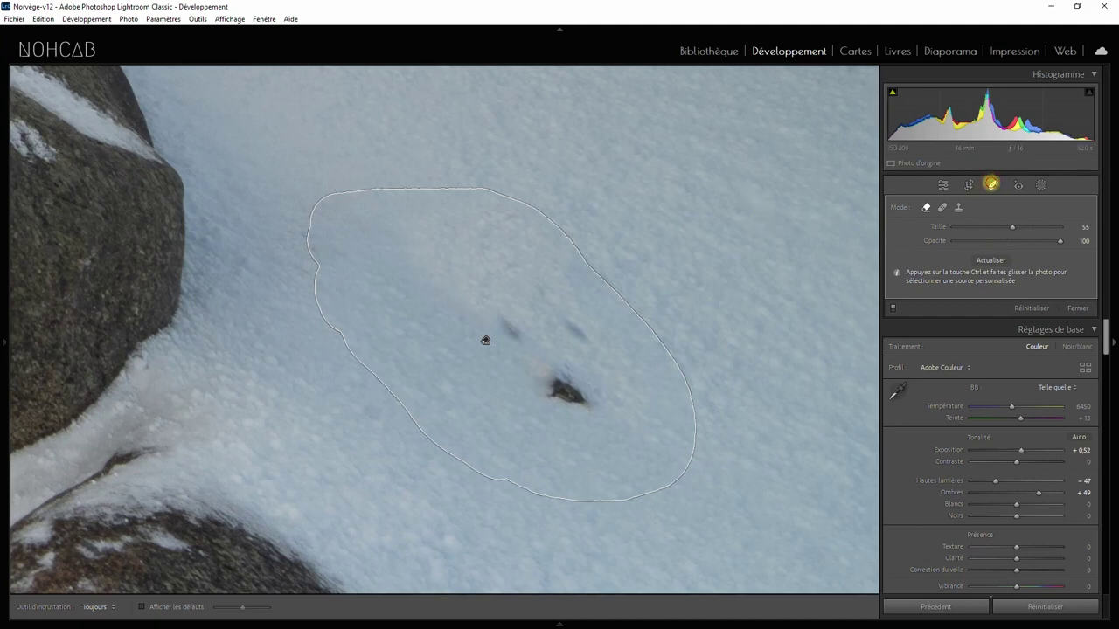
Check the removal at fit and 100% zoom, then reselect the snow removal spot
click(992, 183)
click(749, 251)
click(739, 280)
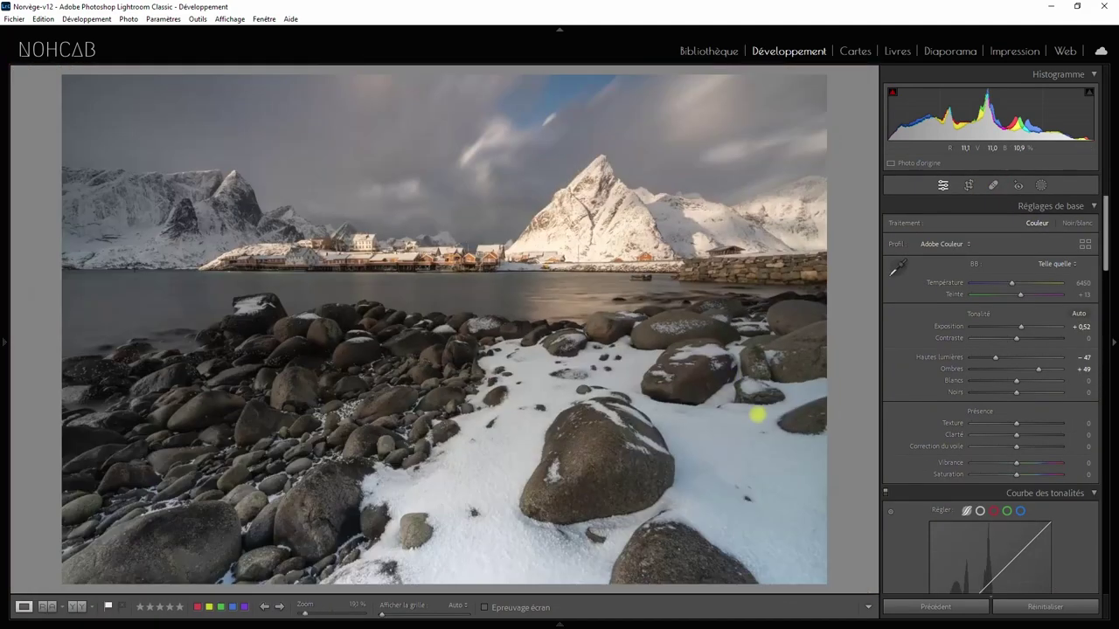
click(760, 419)
click(796, 502)
click(810, 500)
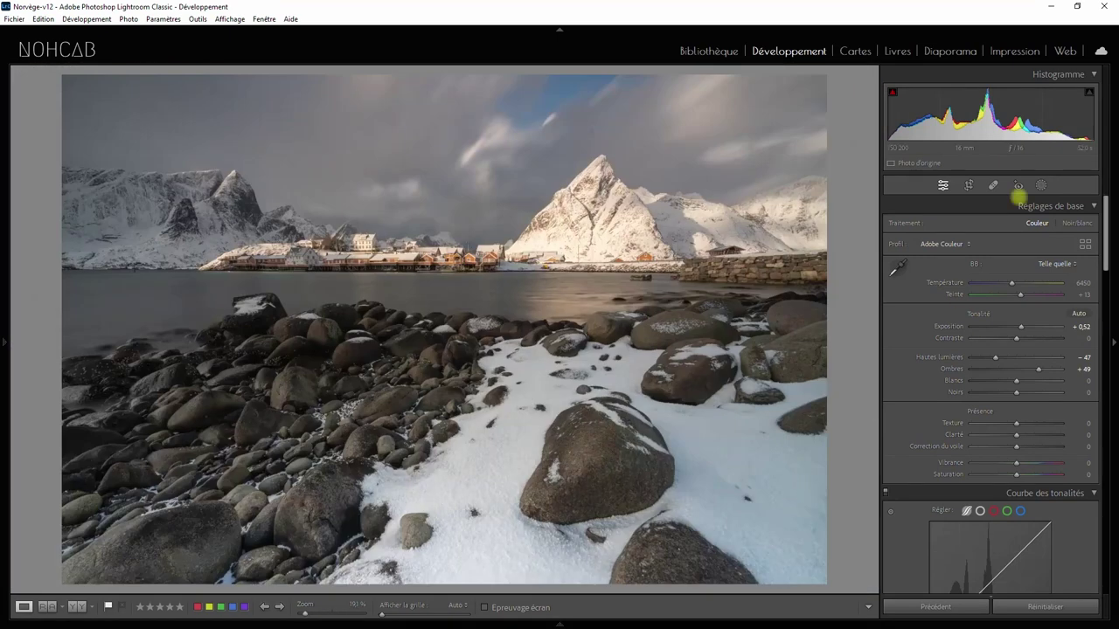
click(993, 186)
click(732, 487)
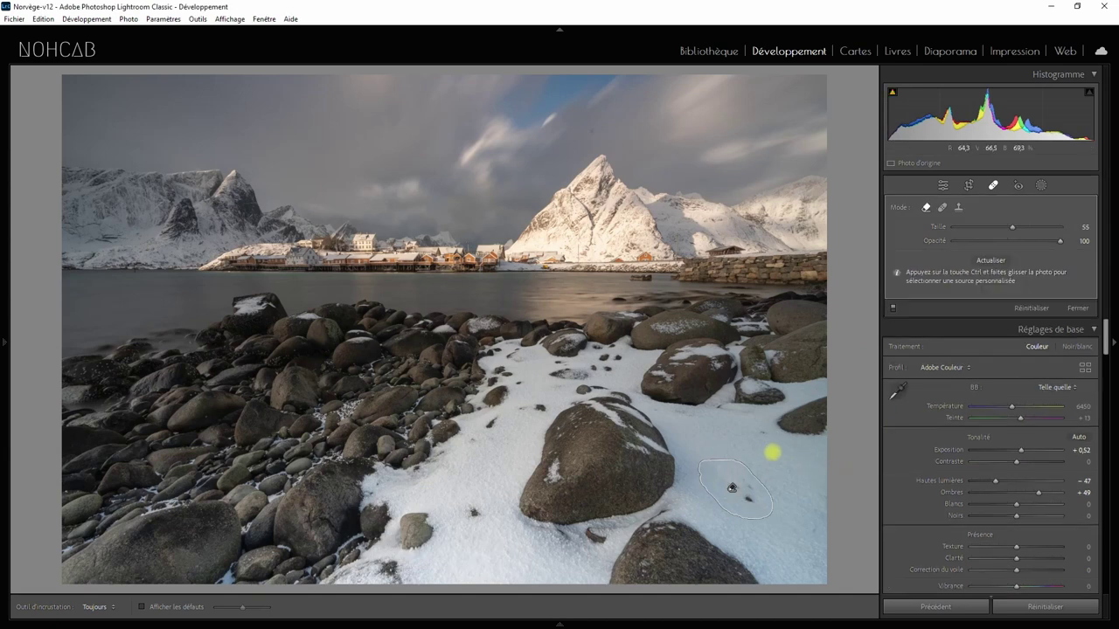
Delete the content-aware removal spot so the small stone shows in the snow again
drag(773, 451, 831, 508)
right_click(731, 490)
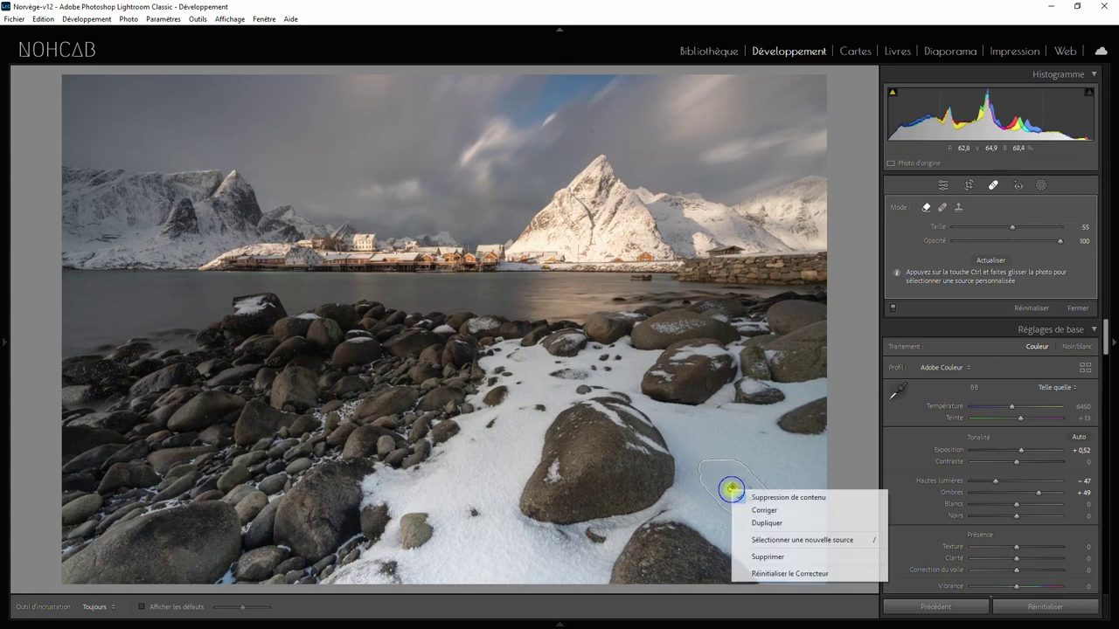
click(769, 557)
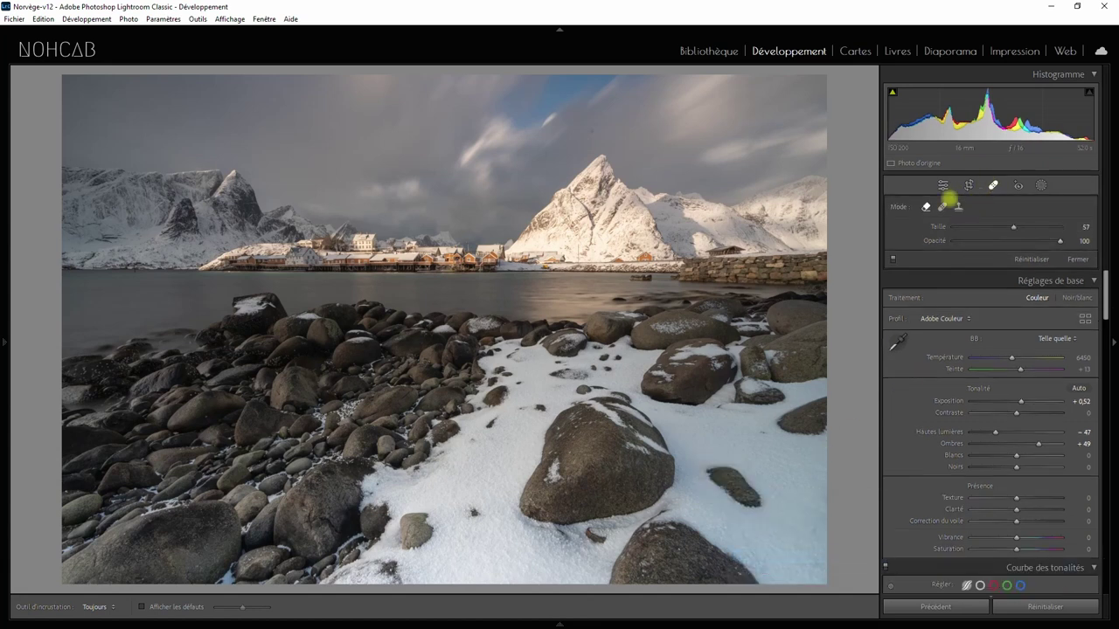
Paint a Corriger (heal) spot over the small stone, then delete it with Supprimer
click(942, 206)
mouse_move(701, 472)
mouse_down()
mouse_move(718, 466)
mouse_move(766, 499)
mouse_move(716, 488)
mouse_move(730, 503)
mouse_up()
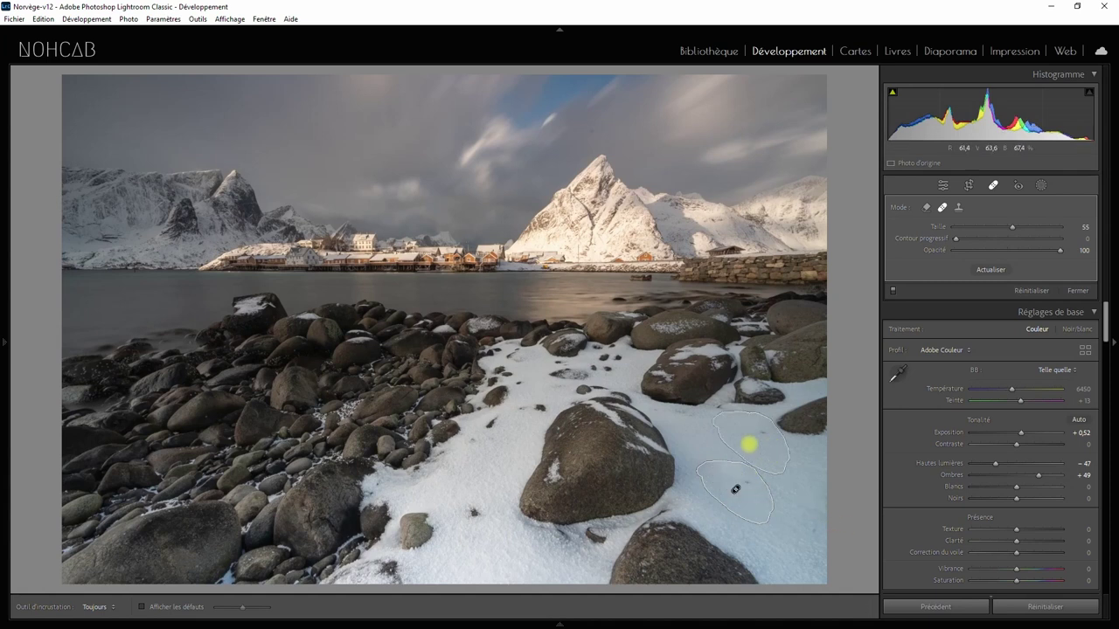
right_click(736, 492)
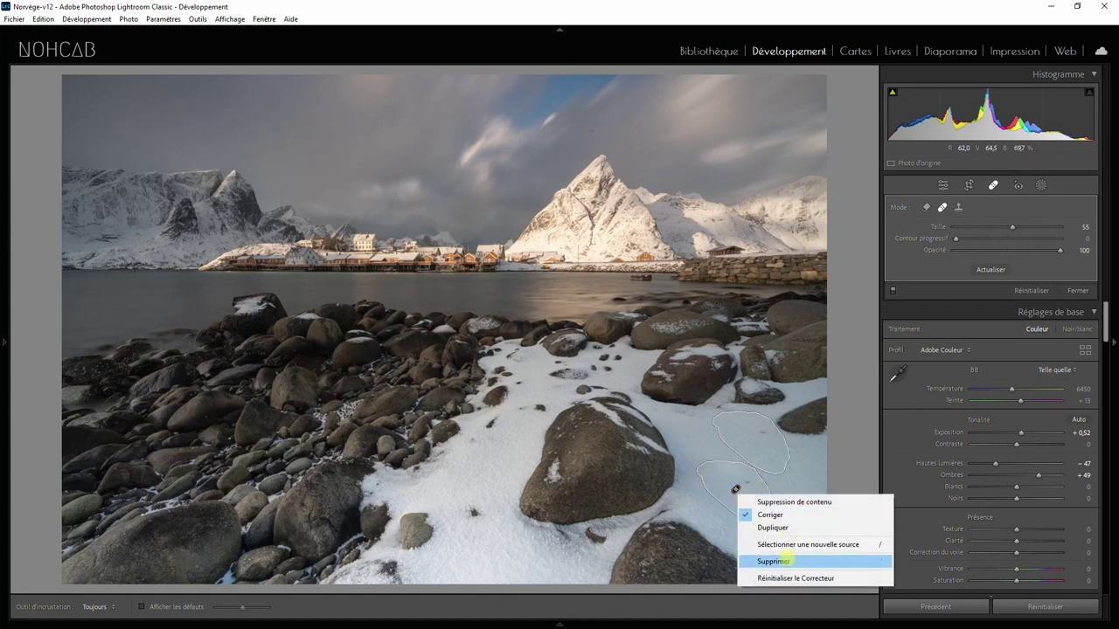
click(785, 561)
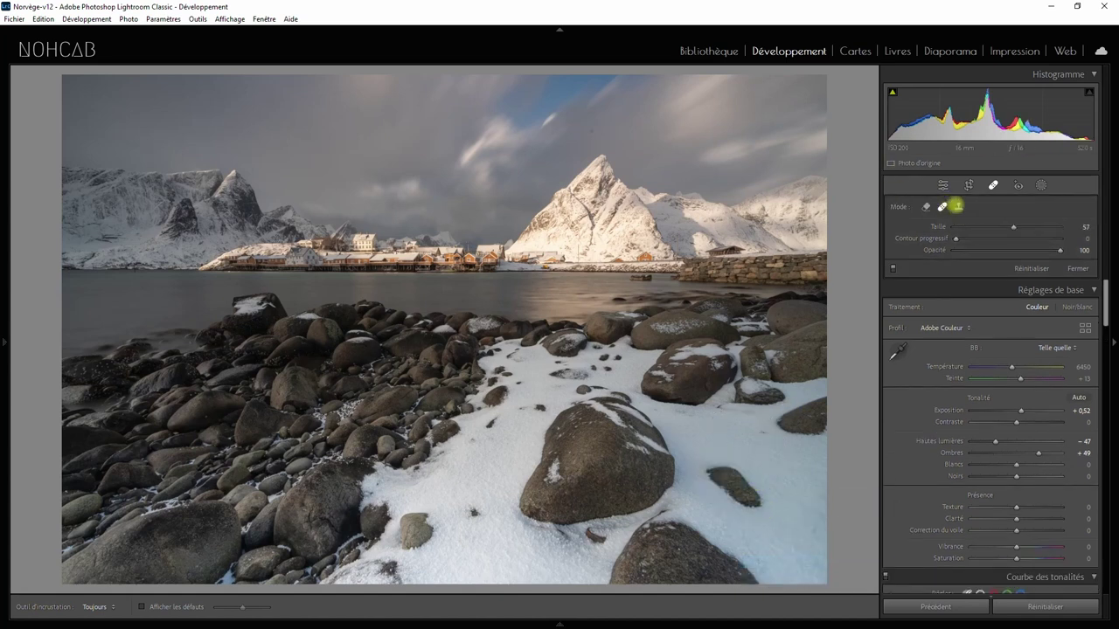
Paint a Dupliquer (clone) stroke over the small dark rock, then delete it
click(957, 206)
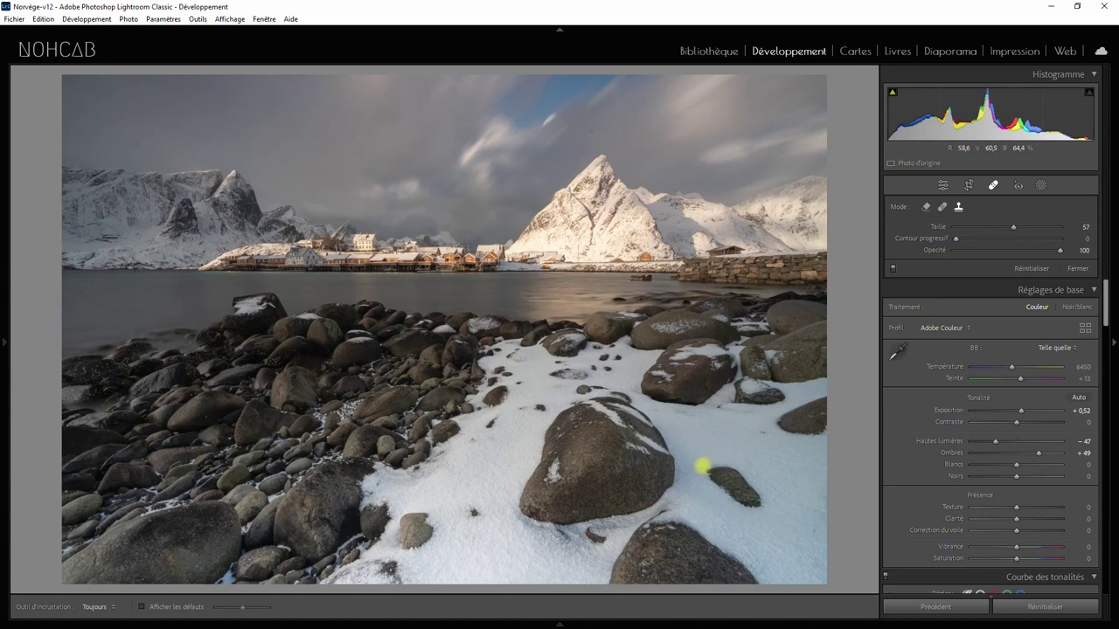
scroll(708, 466, down, 2)
mouse_move(708, 465)
mouse_down()
mouse_move(722, 464)
mouse_move(770, 510)
mouse_up()
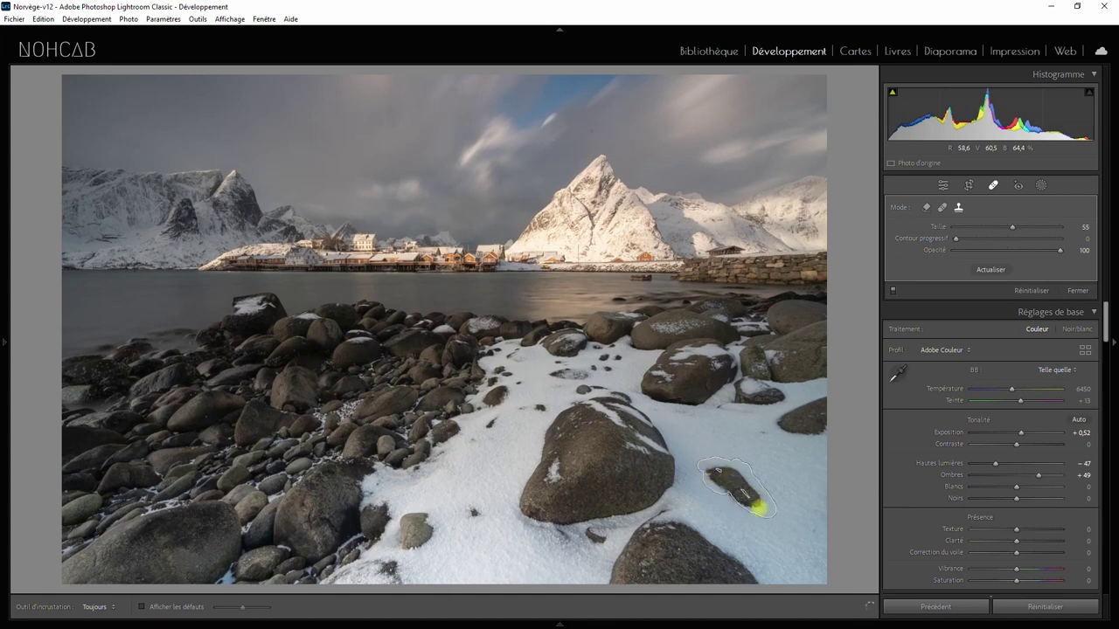
right_click(739, 482)
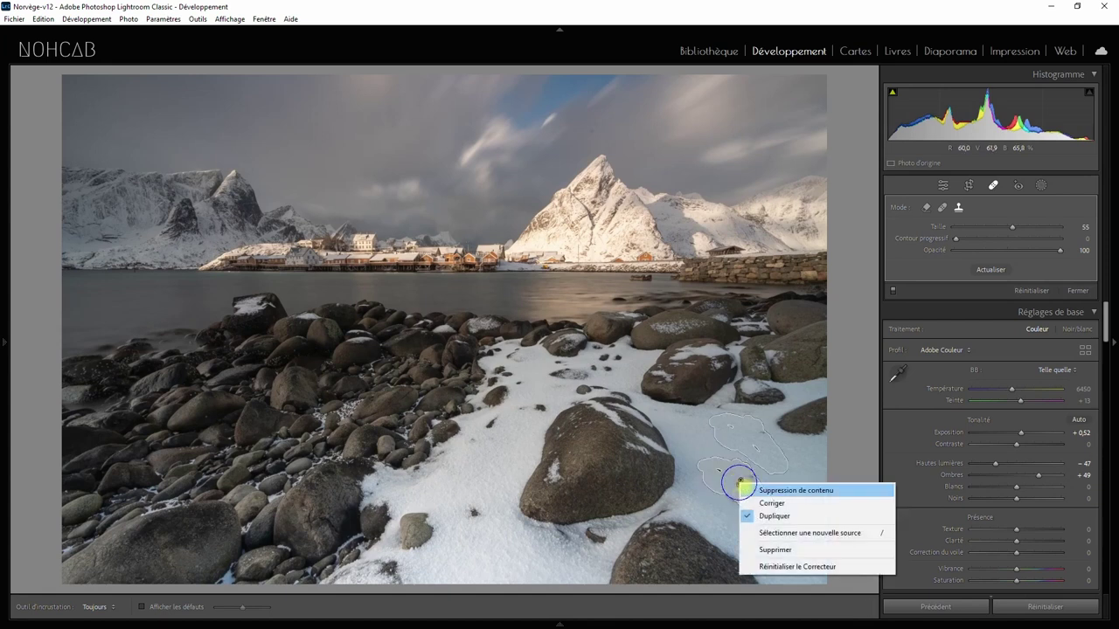
click(769, 550)
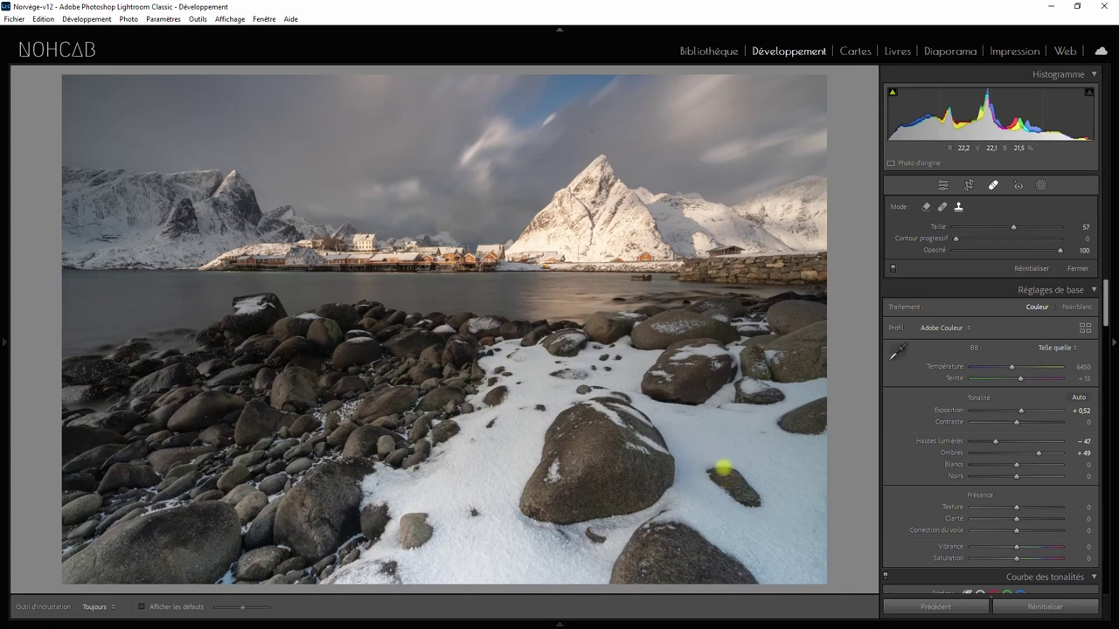
Paint a new spot patch over the small rock and close Spot Removal
drag(724, 467, 741, 476)
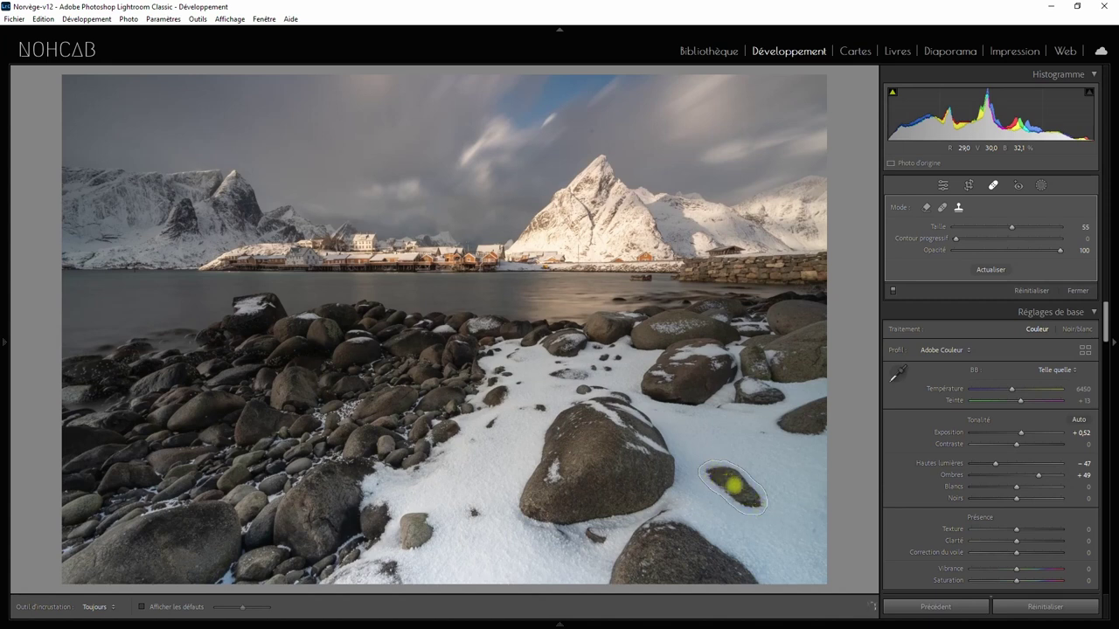
click(732, 485)
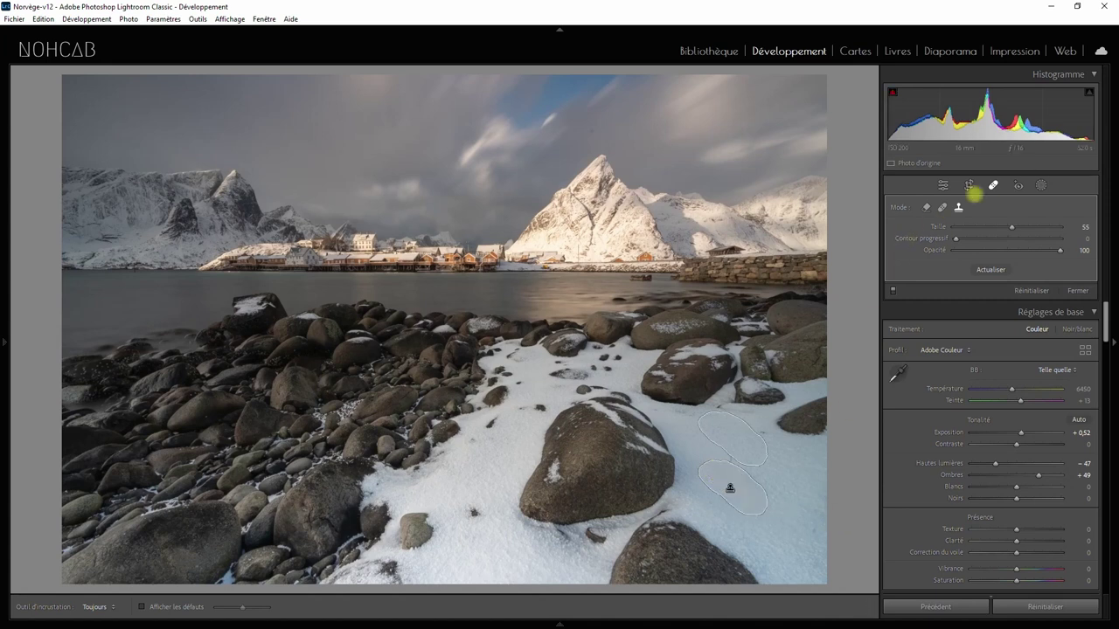
click(993, 184)
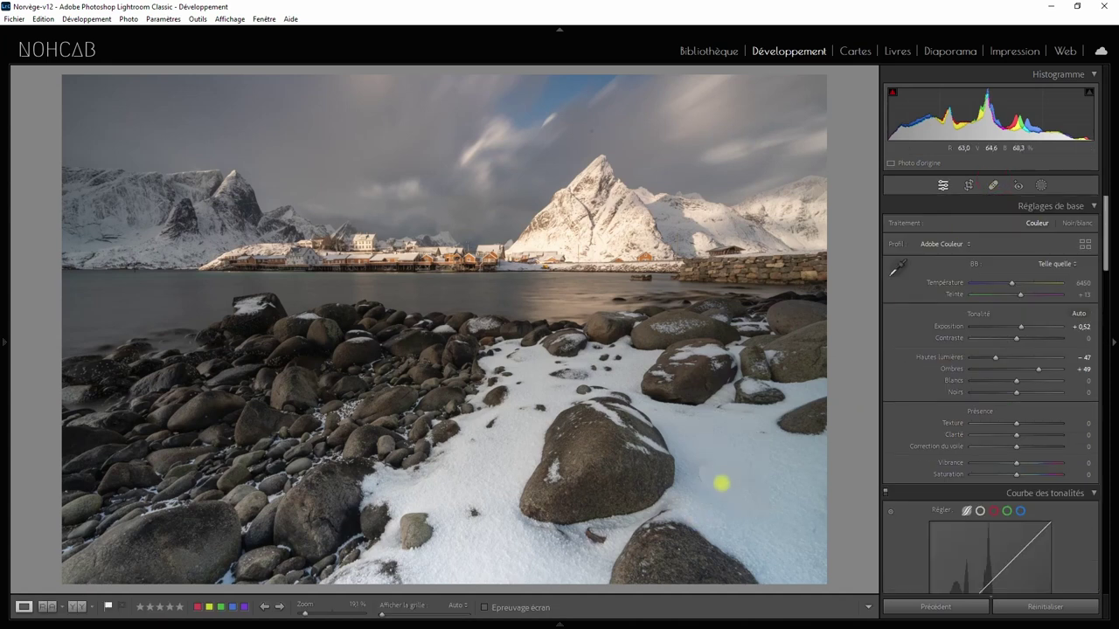
At 100%, set the healing spot's Contour progressif to 68 and move its source area
click(724, 477)
drag(774, 512, 545, 327)
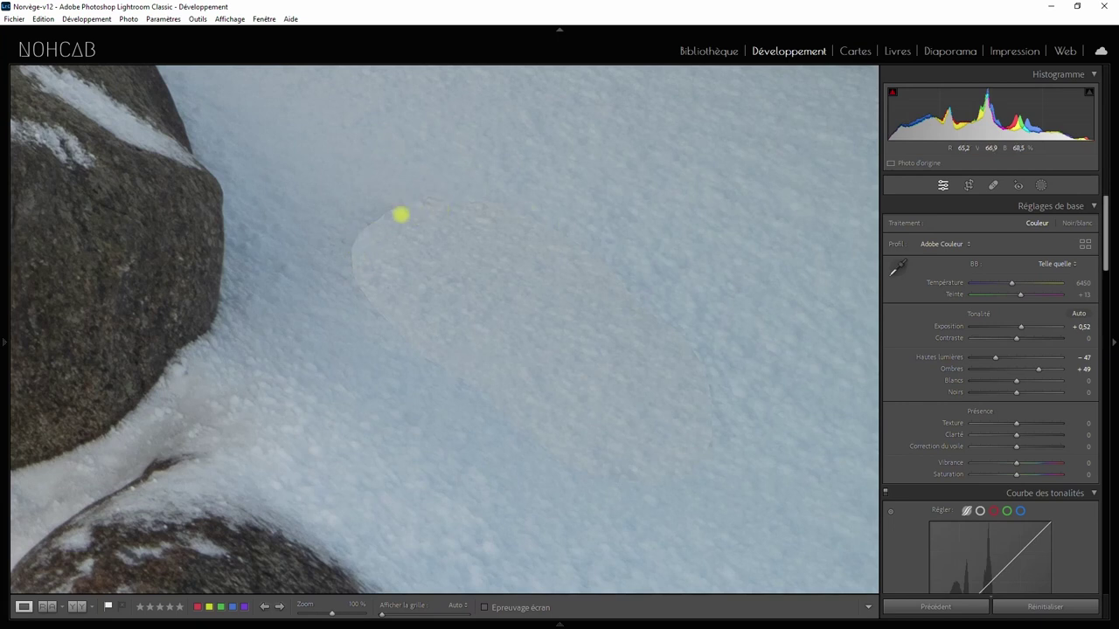
click(993, 184)
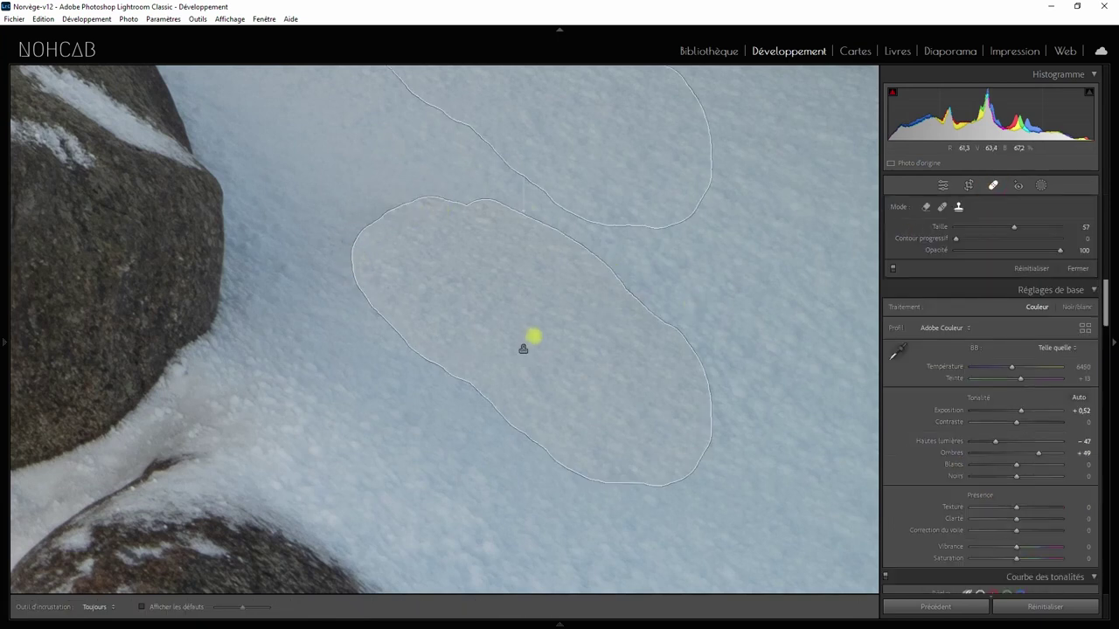
click(524, 347)
drag(957, 240, 1005, 238)
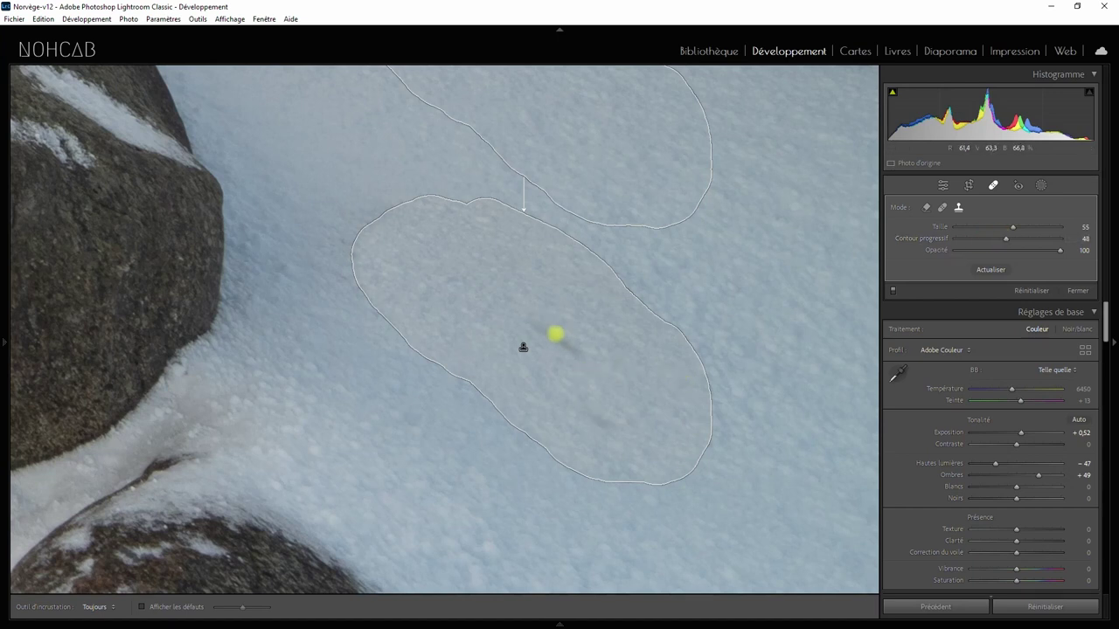
mouse_move(1006, 237)
mouse_down()
mouse_move(1027, 239)
mouse_move(910, 239)
mouse_up()
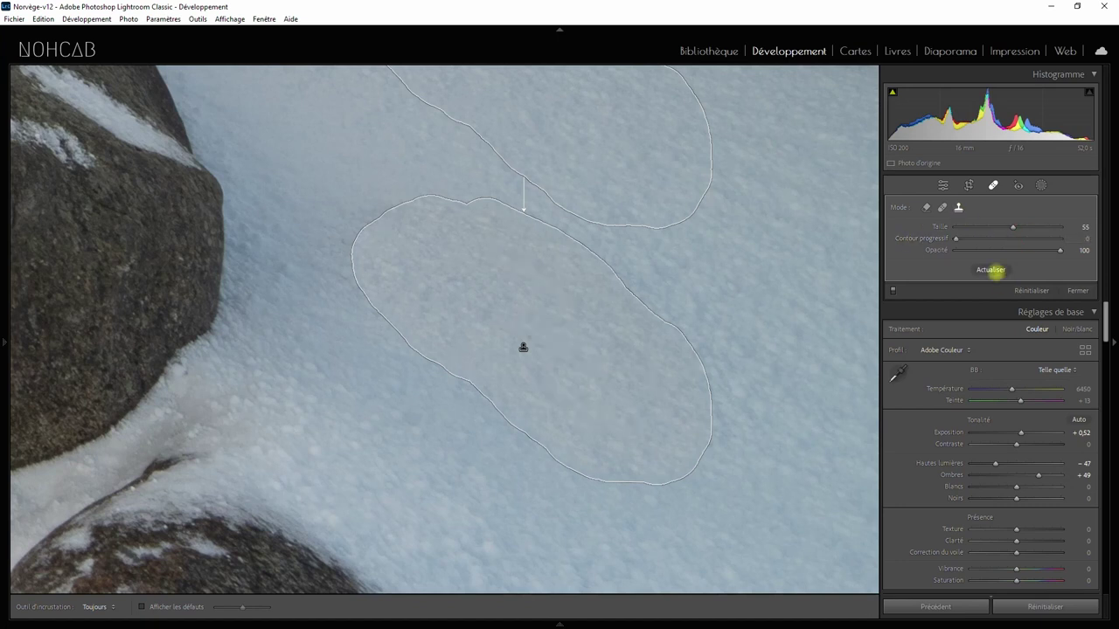
click(990, 270)
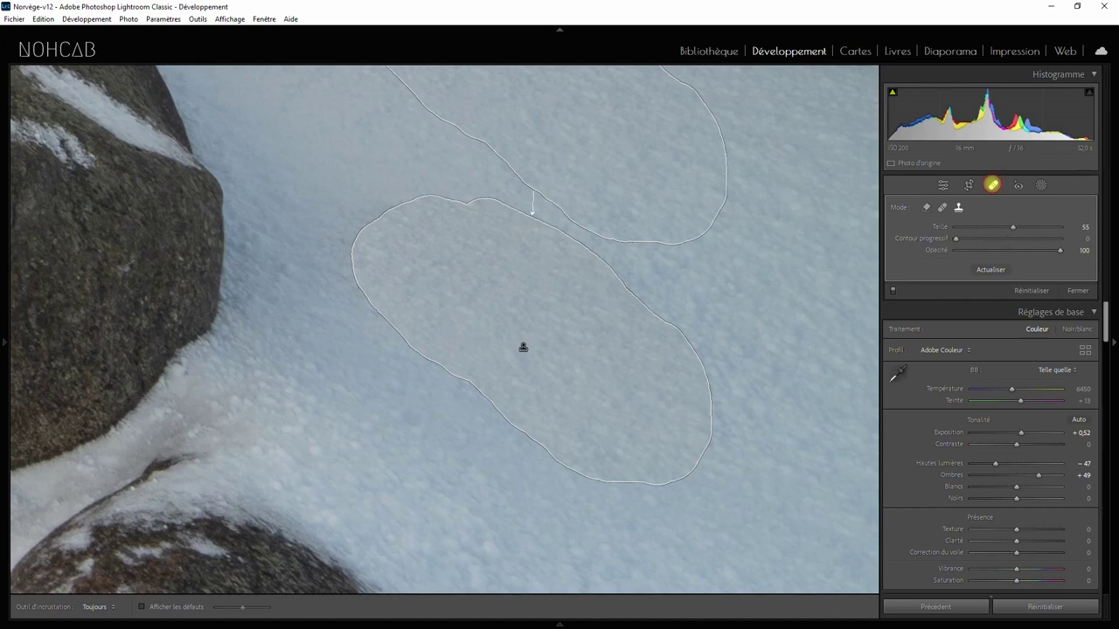
click(993, 185)
Delete the healing spot so the rock returns, and zoom back to fit
click(993, 184)
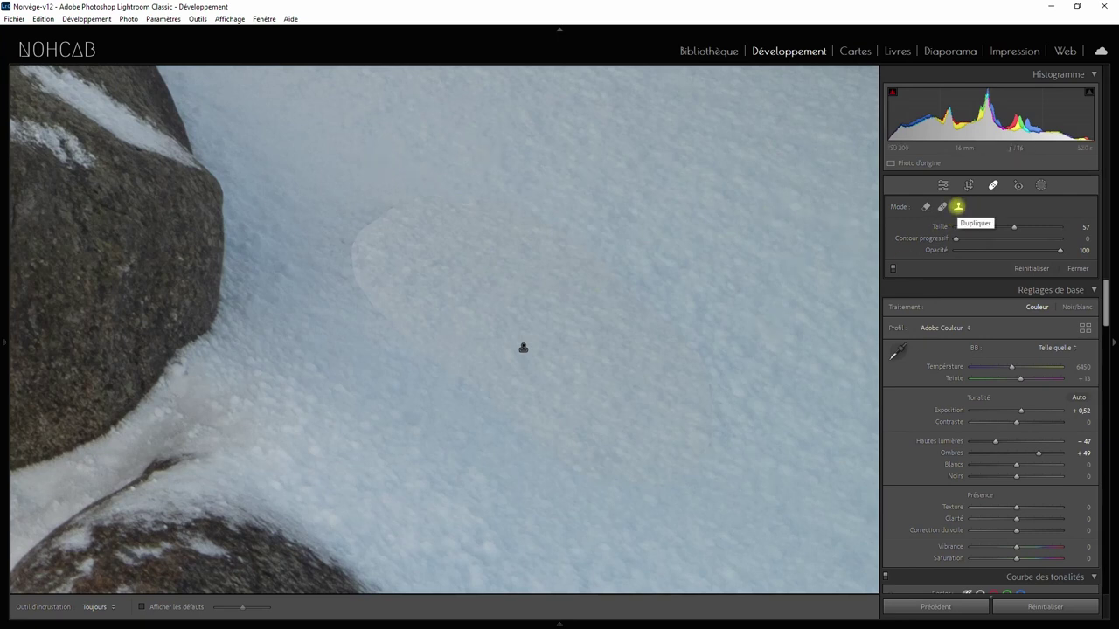
right_click(524, 348)
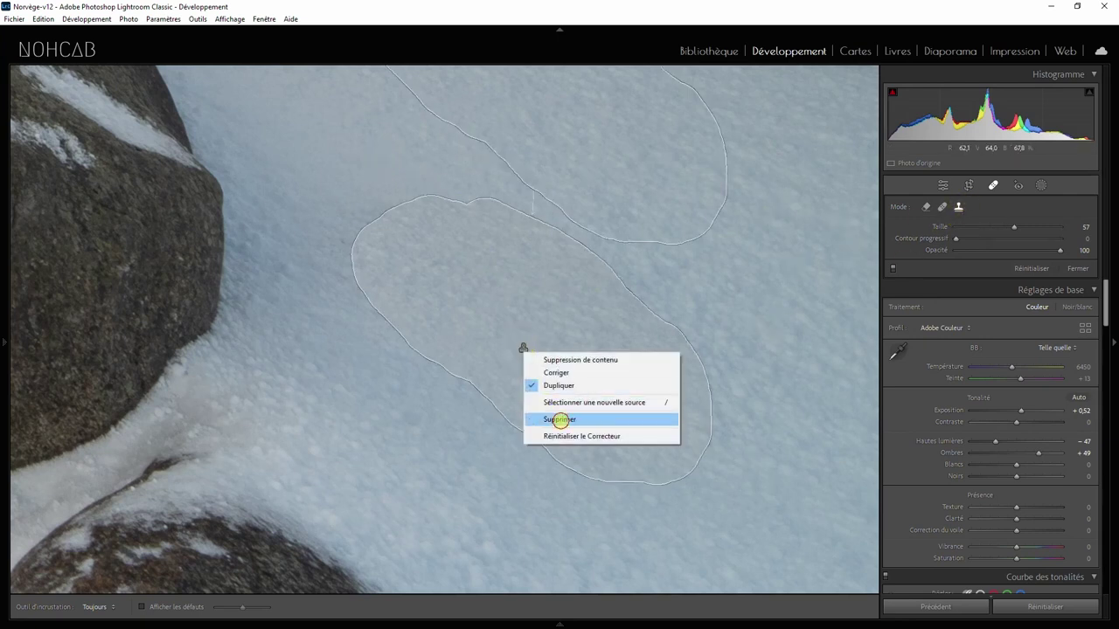
click(559, 419)
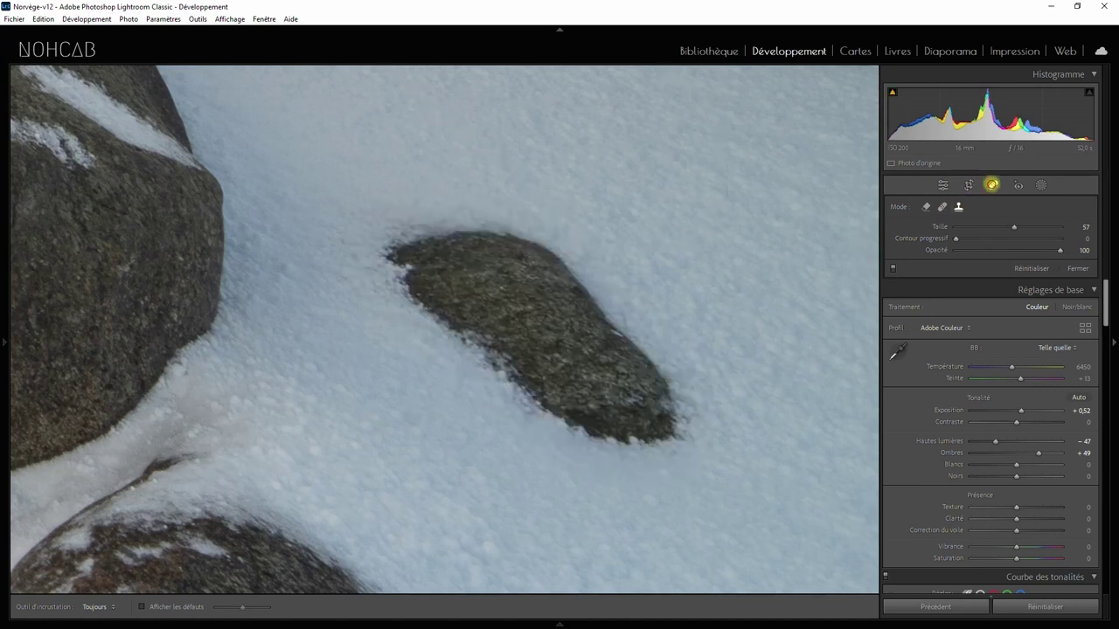
click(992, 184)
click(624, 304)
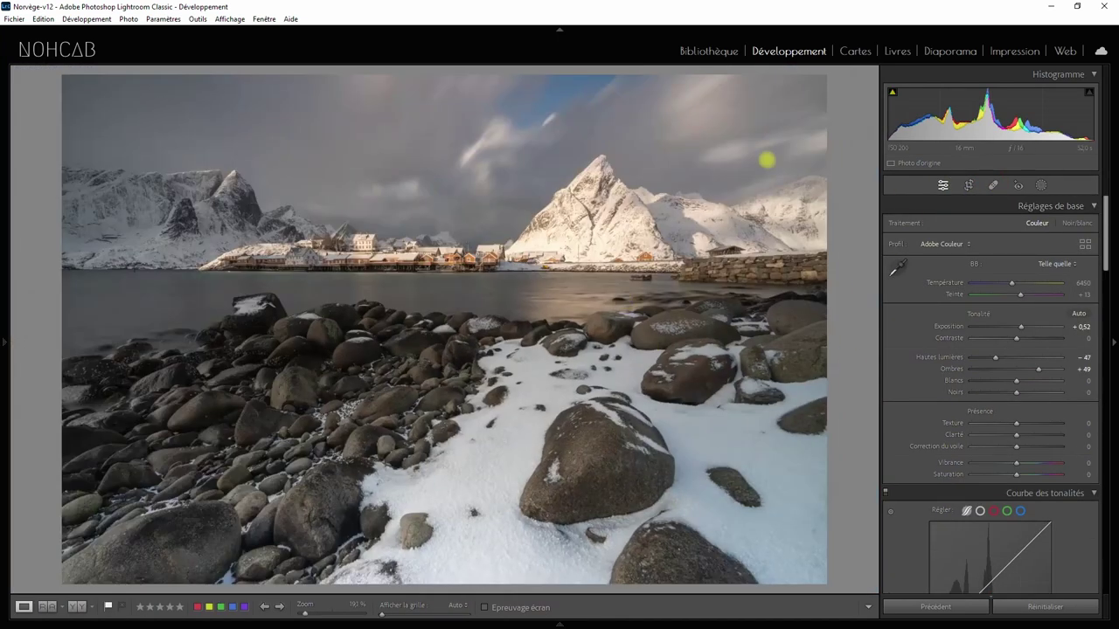
Cycle the spot removal modes and settle on Corriger (heal)
click(992, 184)
click(959, 208)
click(926, 208)
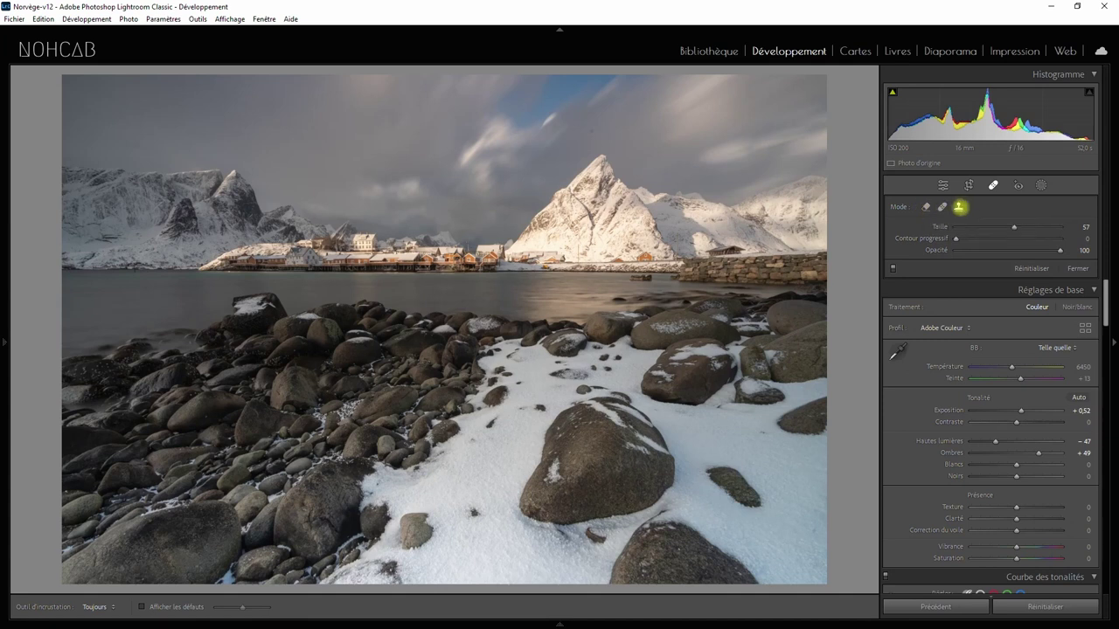
click(958, 208)
click(942, 207)
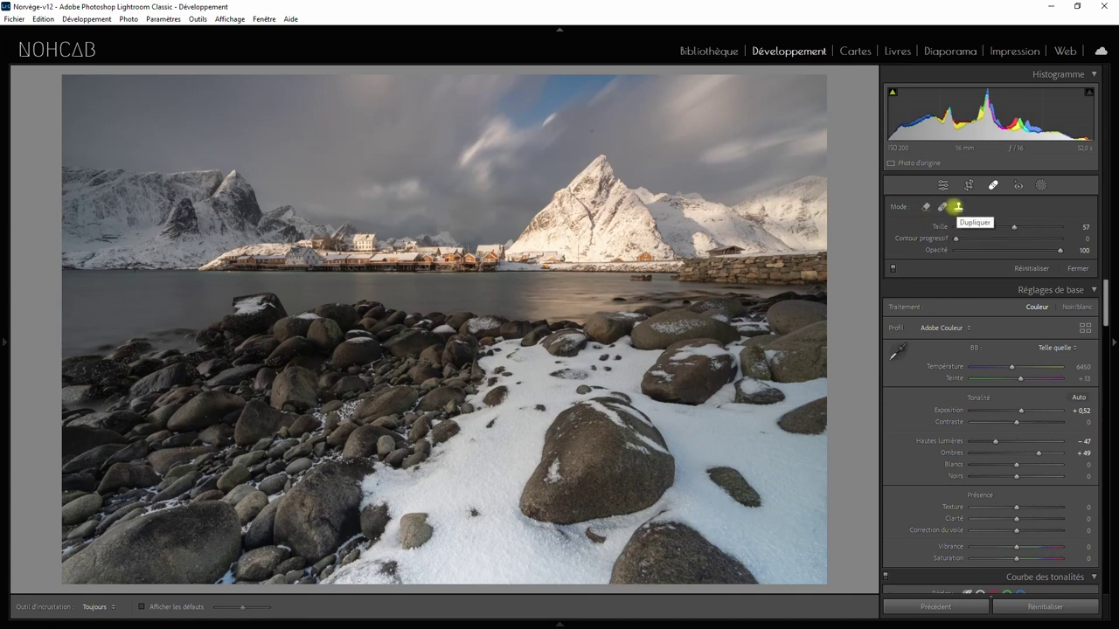
click(937, 206)
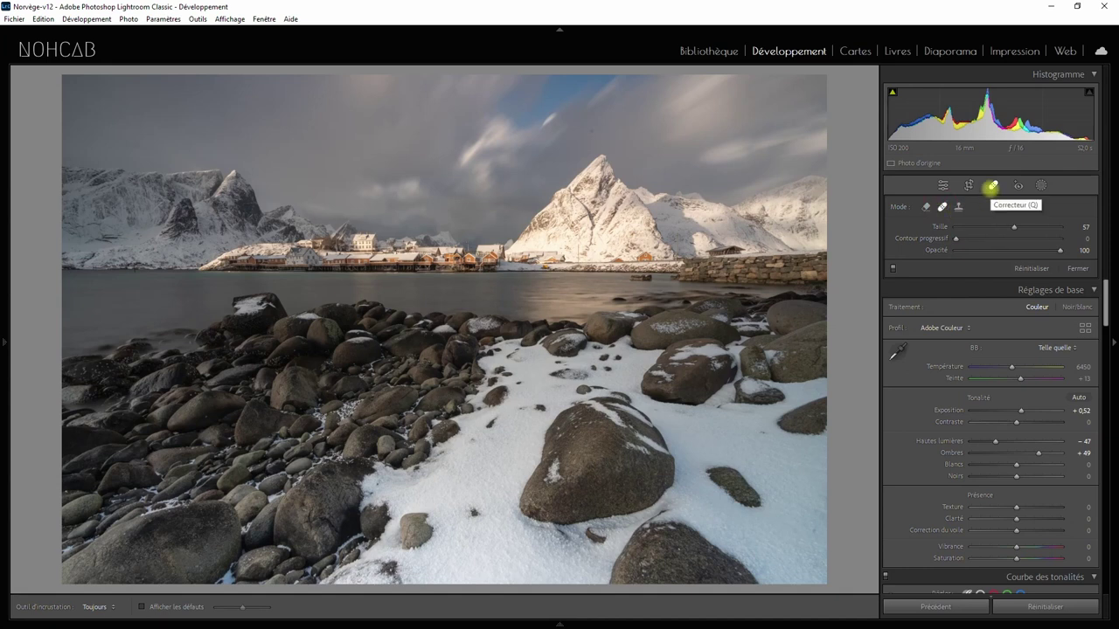
Pick the red-house portrait from the Bibliothèque grid and open it in Développement
click(993, 187)
click(685, 51)
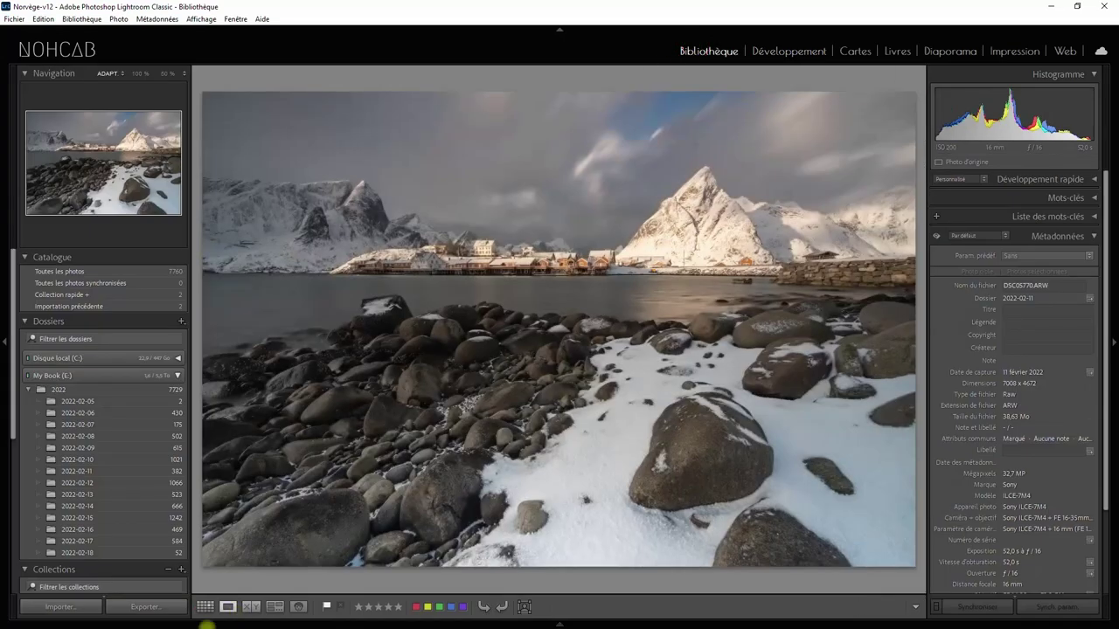
click(205, 607)
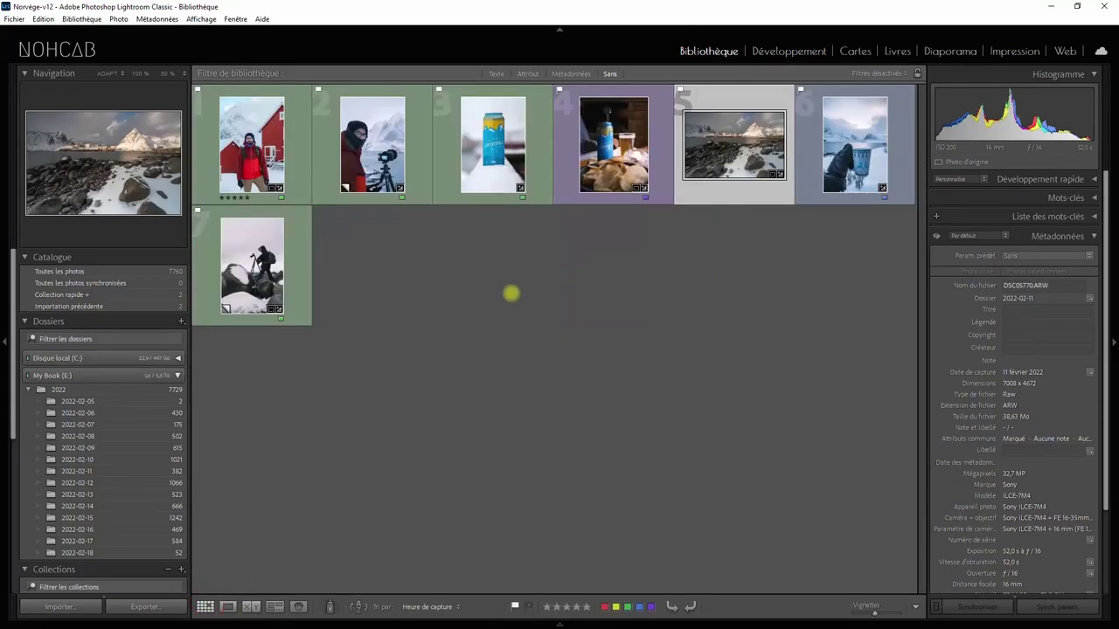
double_click(281, 154)
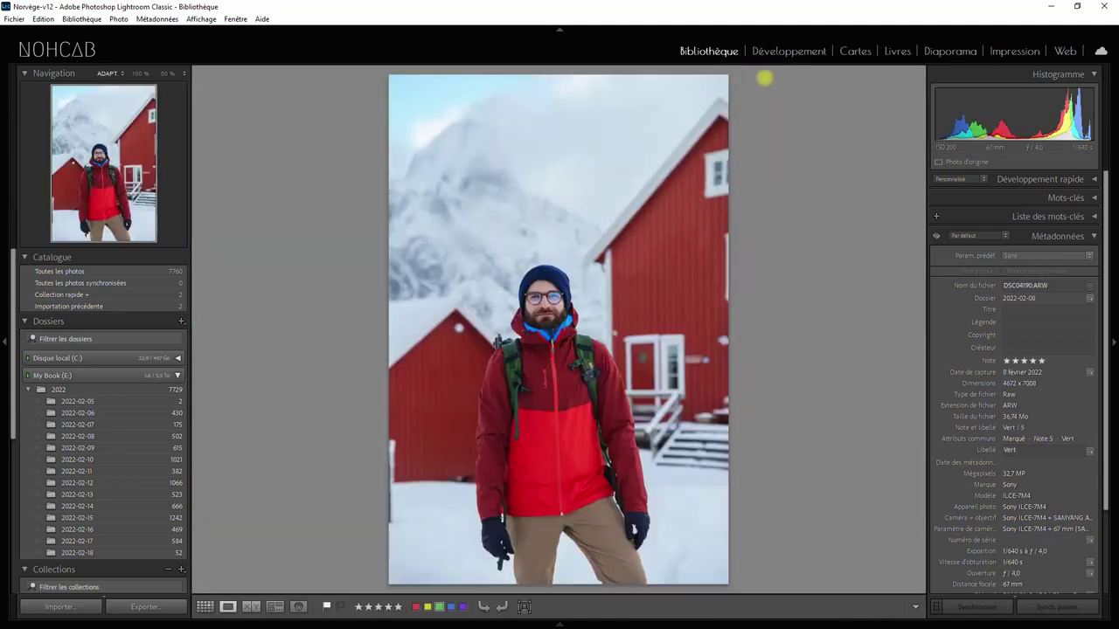
click(788, 52)
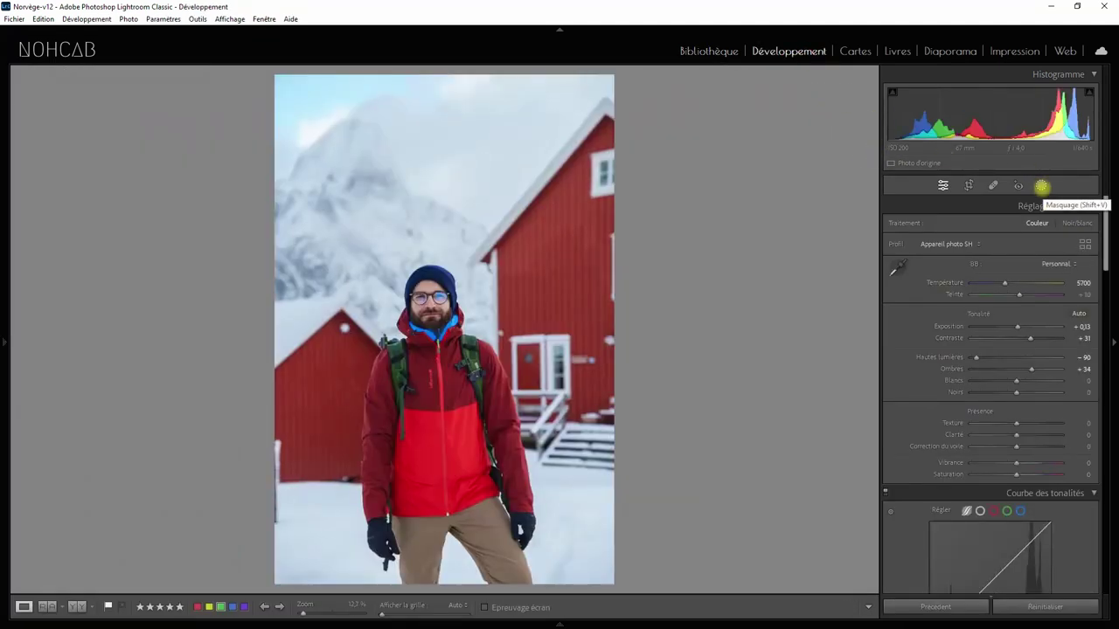
Open Masquage and choose detected Personne 1, previewing the whole-person mask in red
click(1041, 186)
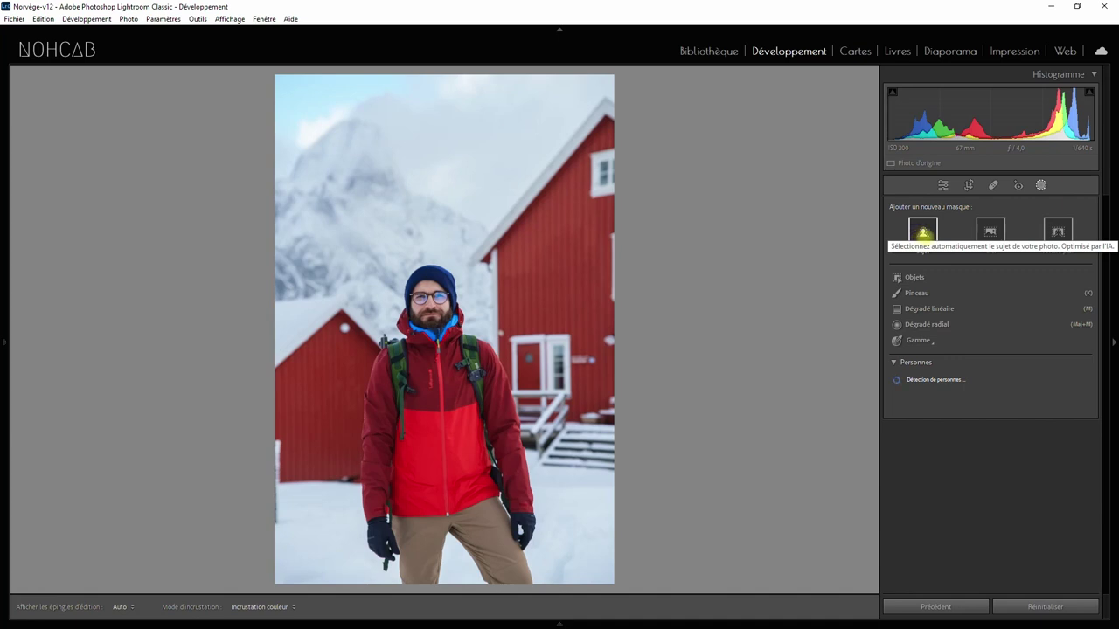
click(923, 231)
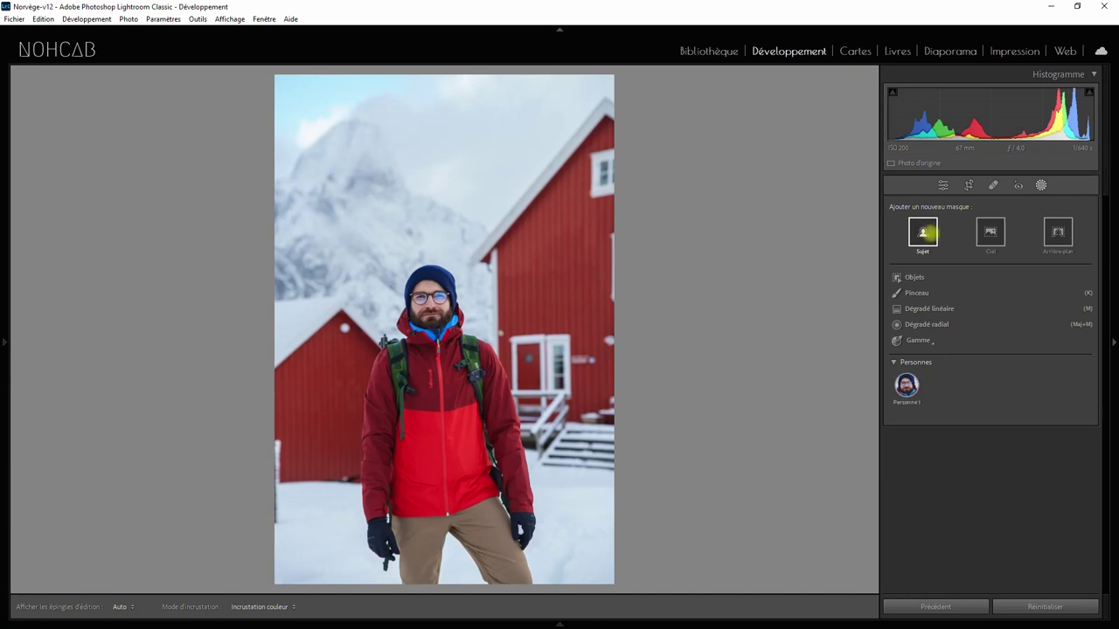
click(907, 384)
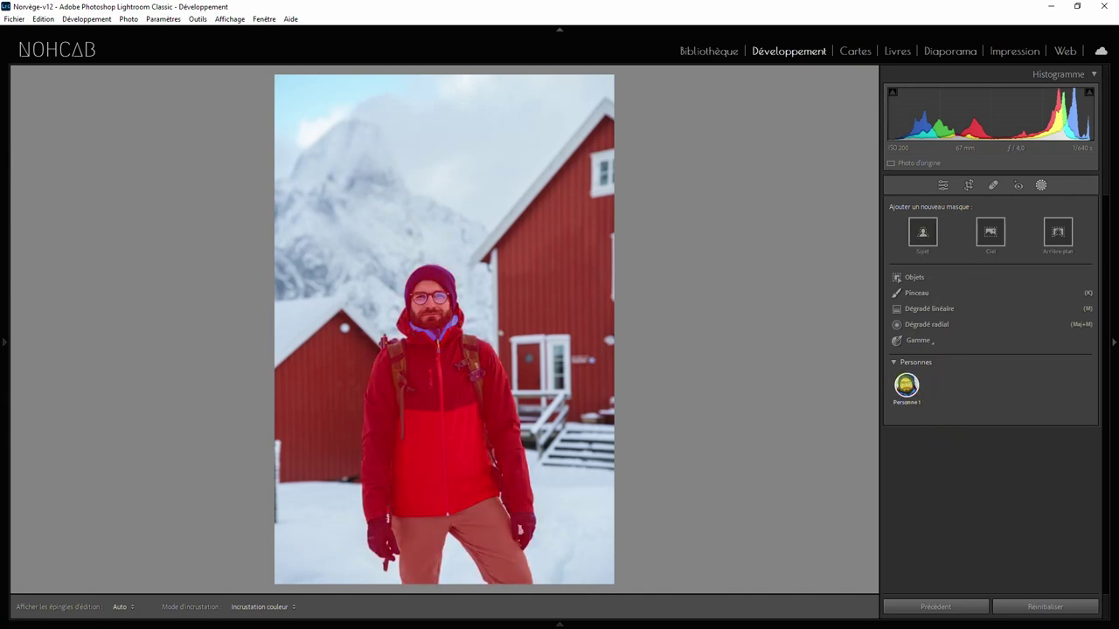
click(906, 385)
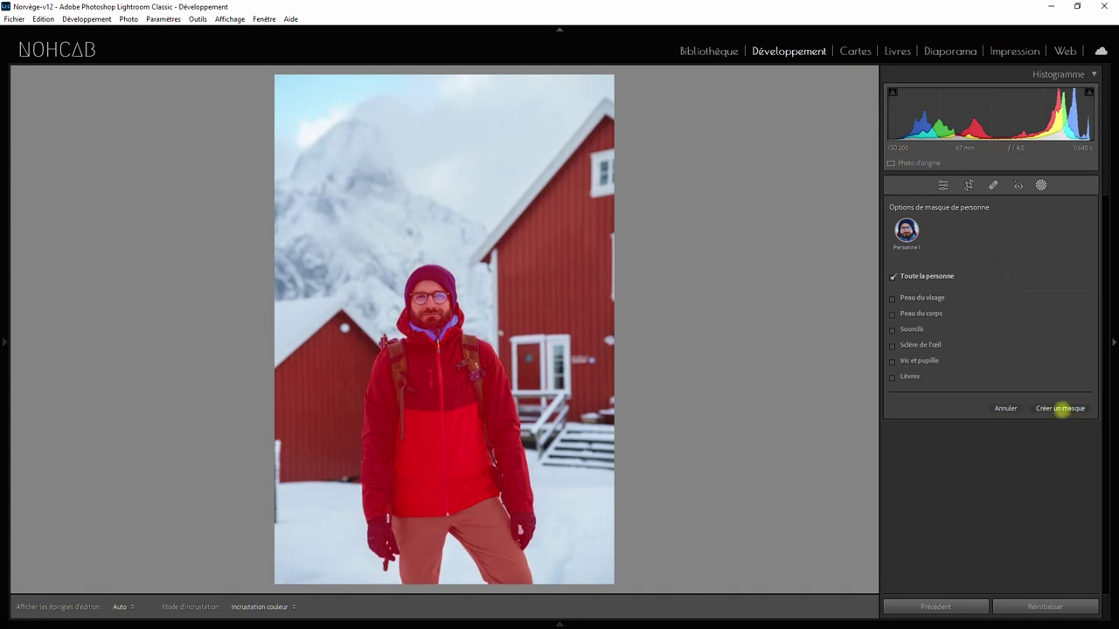
Create the whole-person mask on the man and set its Exposition to +0.25
click(1060, 408)
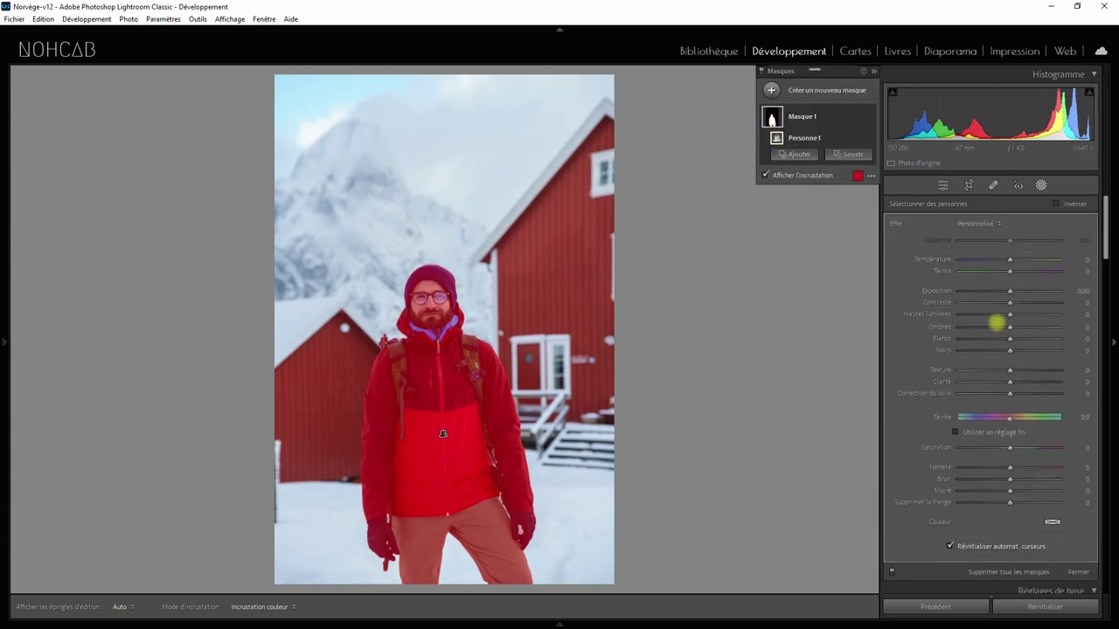
drag(1009, 291, 1010, 291)
mouse_move(1020, 292)
mouse_down()
mouse_move(1004, 292)
mouse_move(1023, 303)
mouse_up()
Start a new Sélectionner des personnes mask on Personne 1 limited to face skin
click(817, 84)
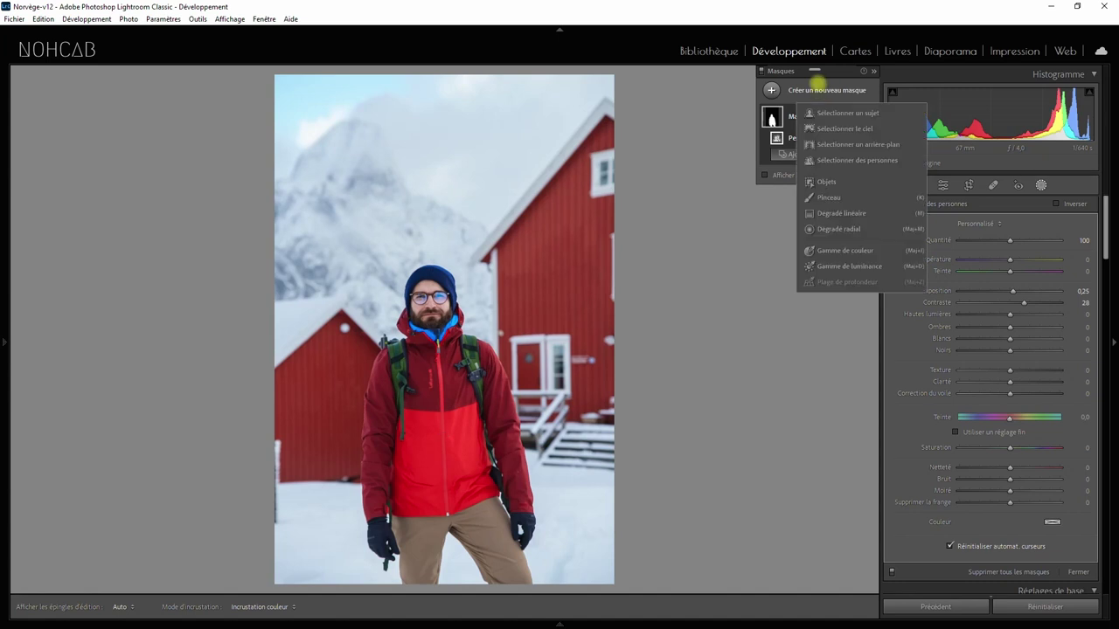
mouse_move(856, 160)
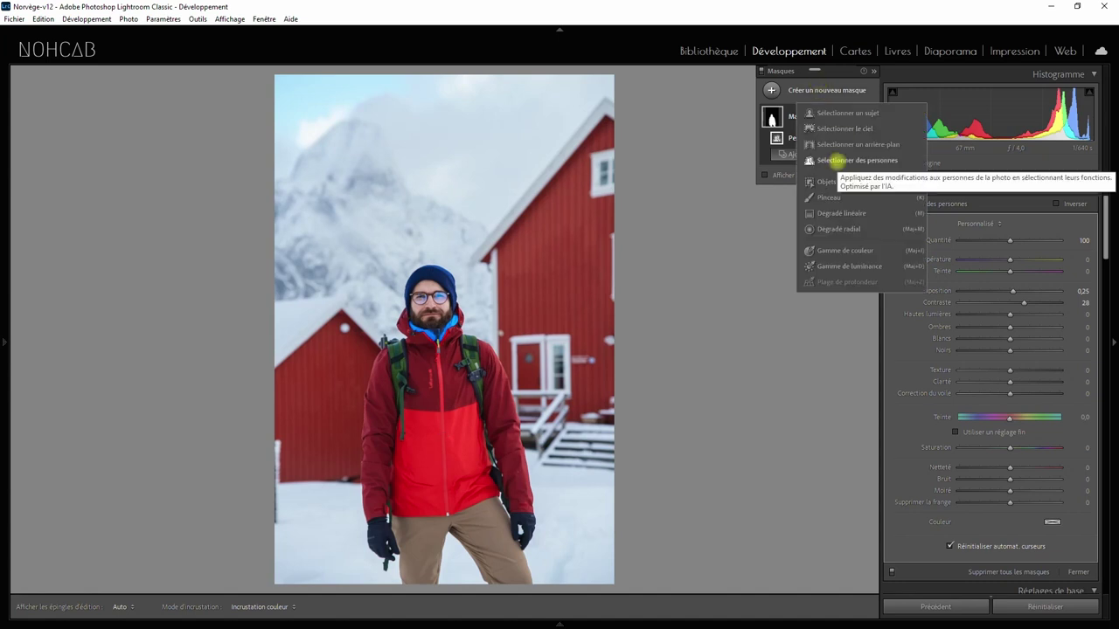
click(836, 160)
click(900, 249)
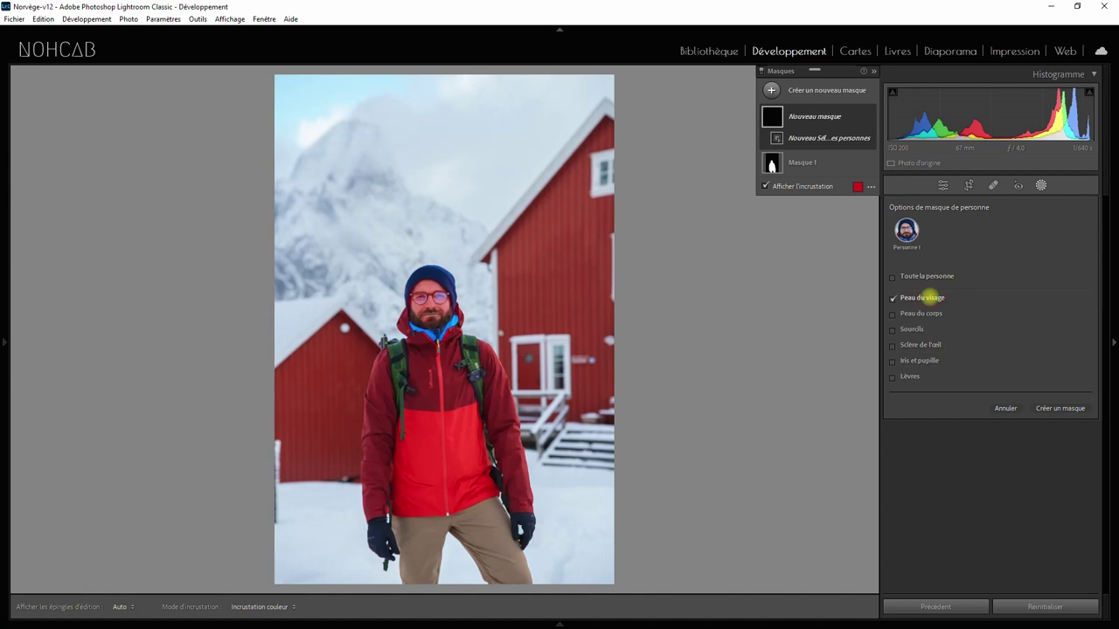
Create the face-skin mask with Température 21, Teinte 20 and Contraste −17
click(1058, 408)
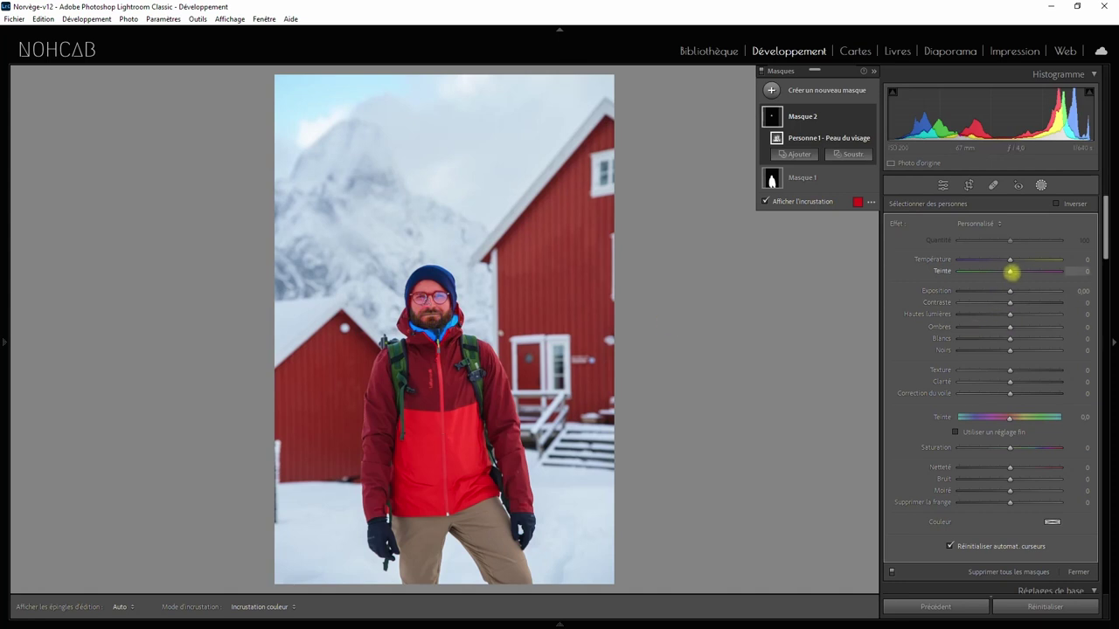
drag(1009, 272, 1020, 262)
drag(1010, 301, 1021, 299)
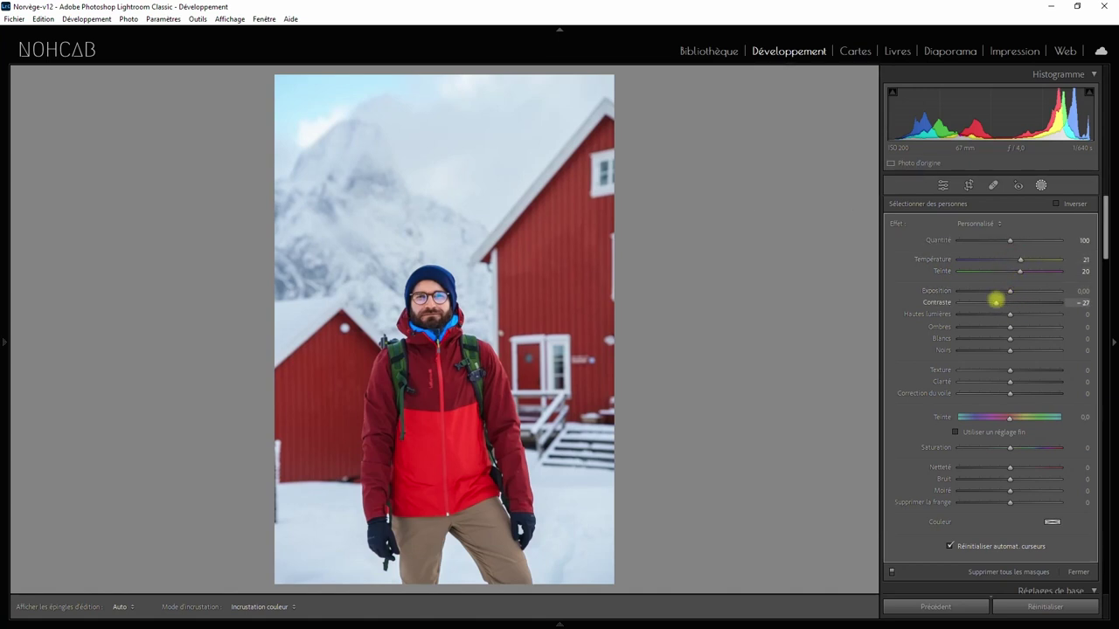
drag(997, 299, 1001, 302)
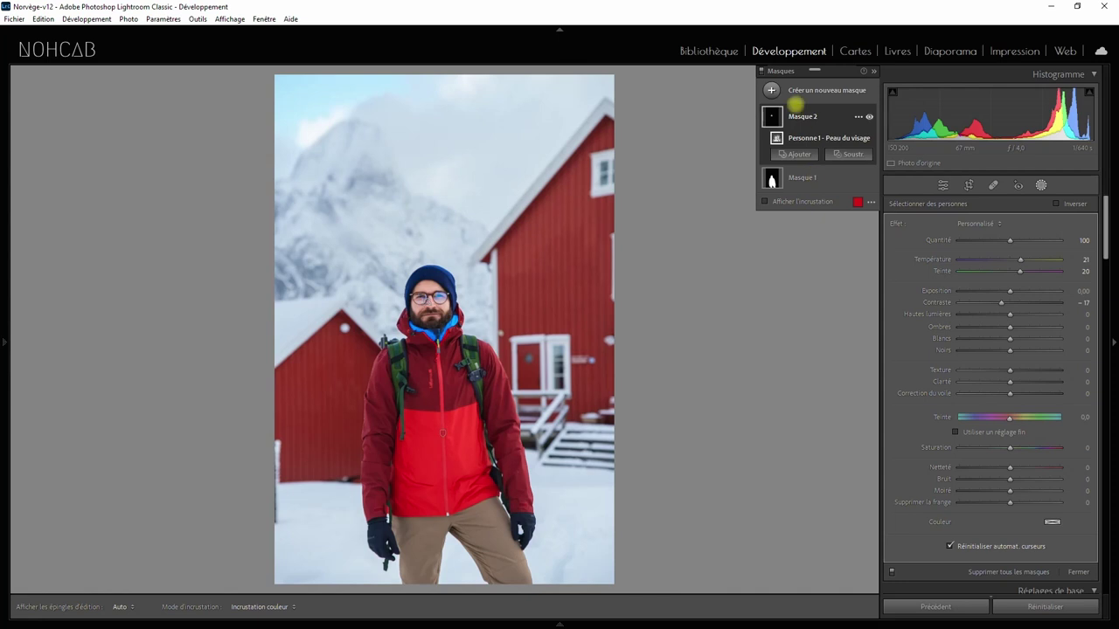
click(813, 90)
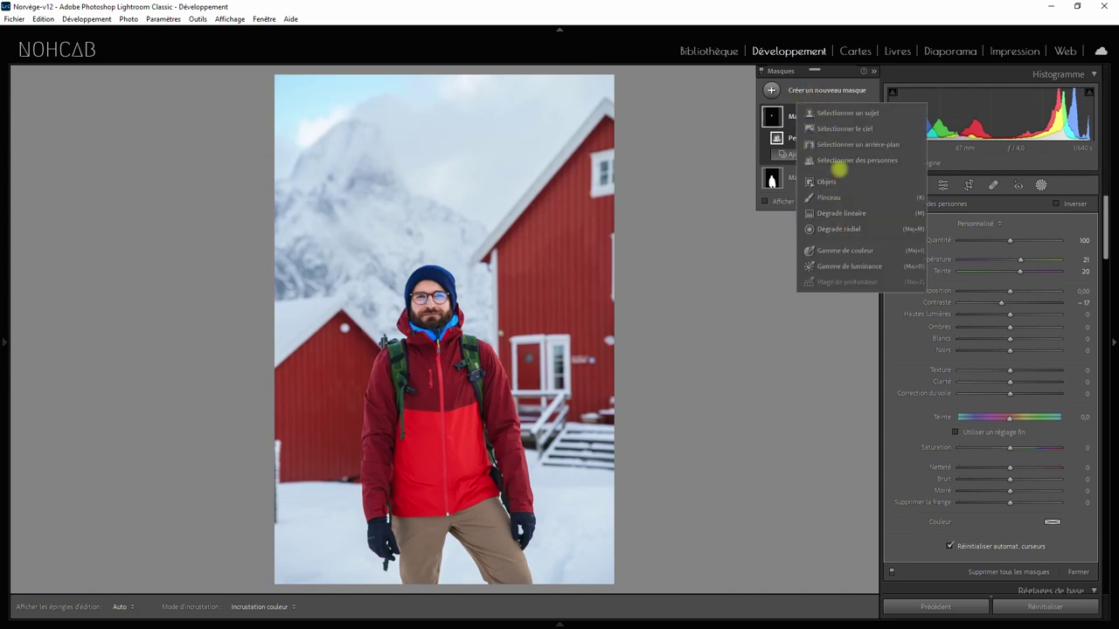
Start another people mask and preview Peau du corps, Sourcils and Iris et pupille, keeping none
click(842, 160)
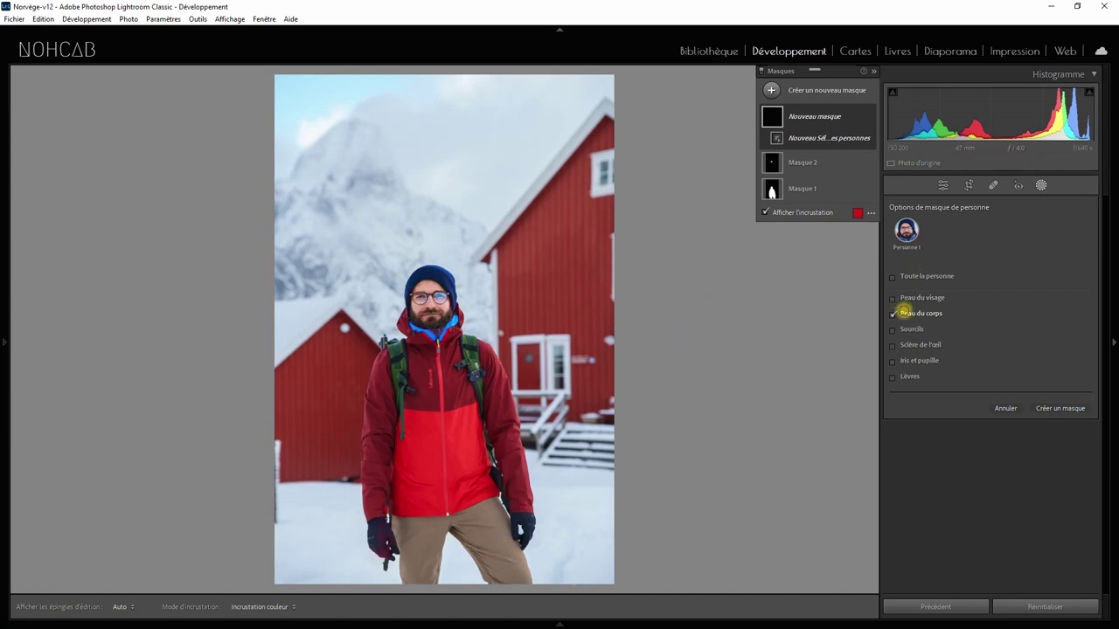
click(904, 312)
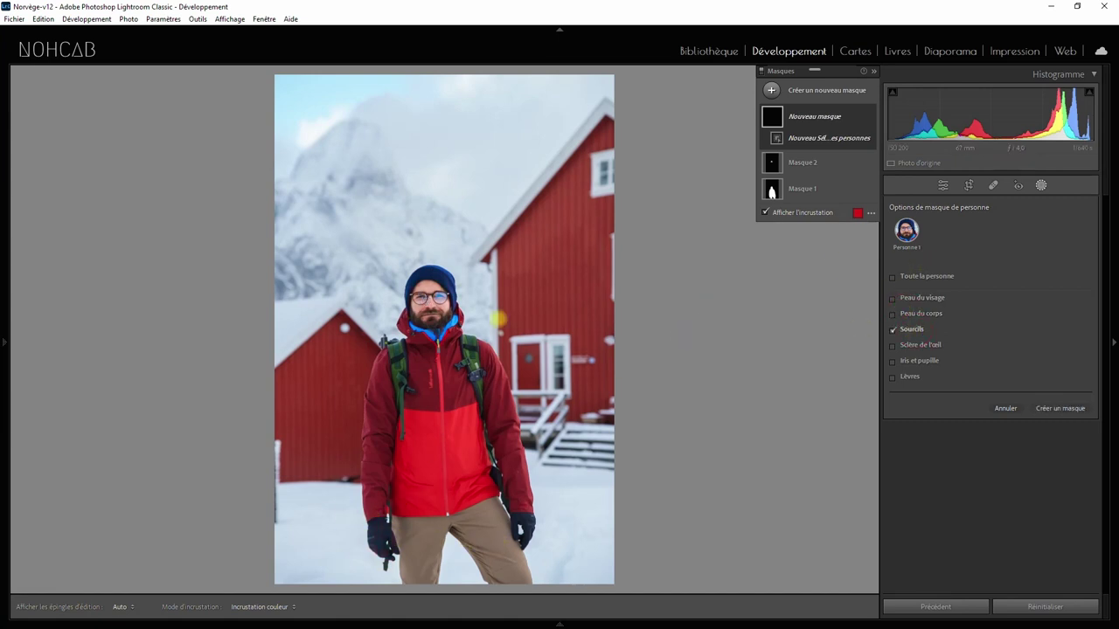
click(907, 328)
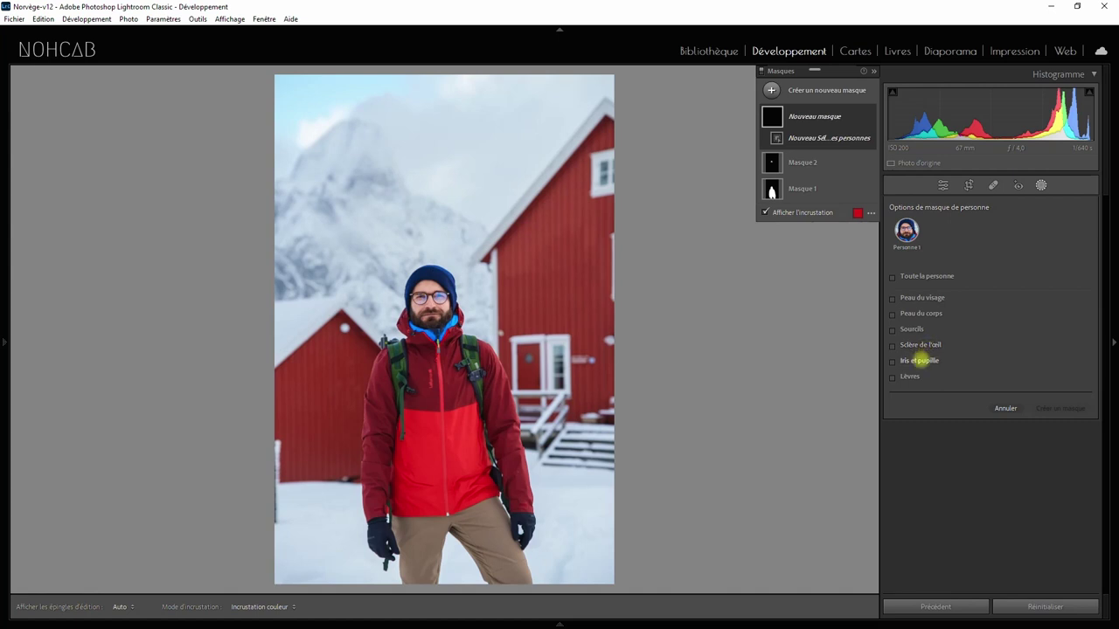
click(920, 360)
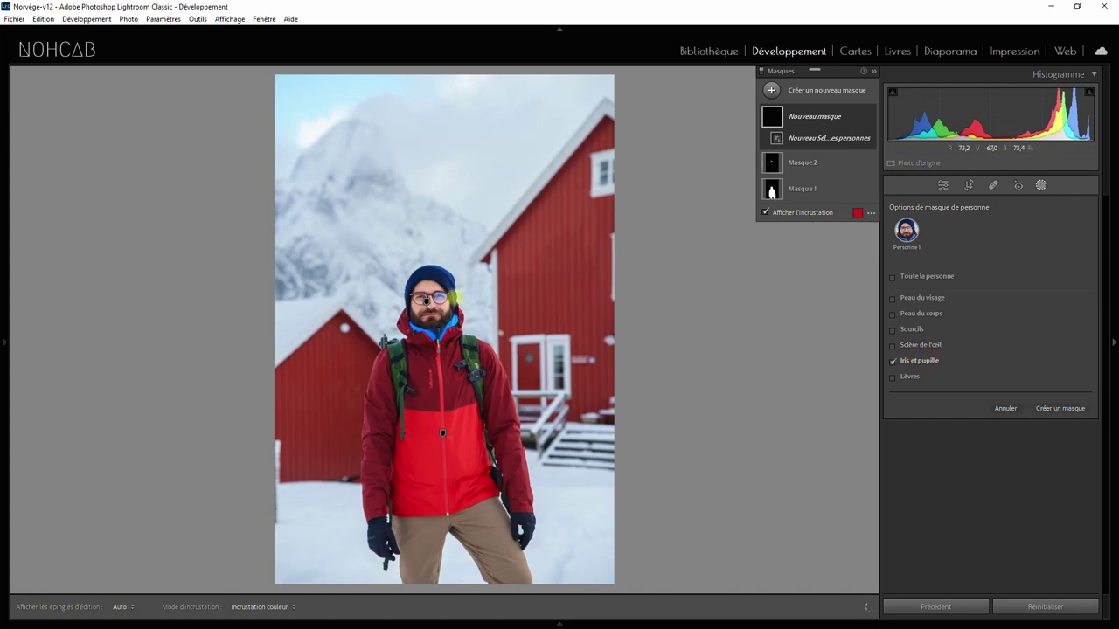
click(908, 360)
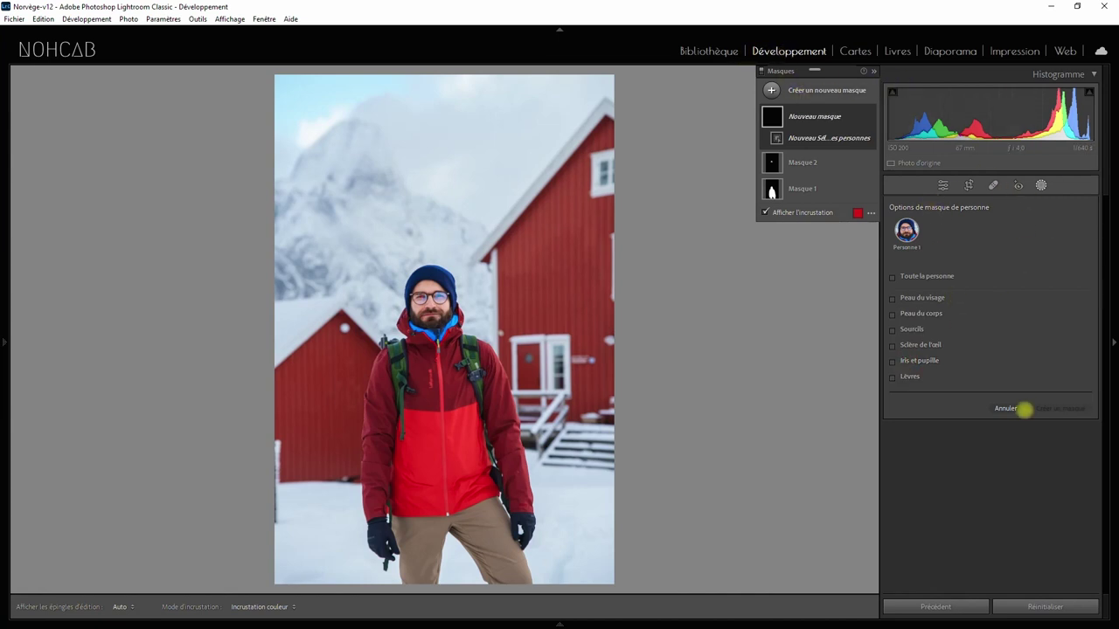
Cancel the unfinished mask and open the man-behind-the-tripod photo in Développement
click(1006, 408)
click(717, 50)
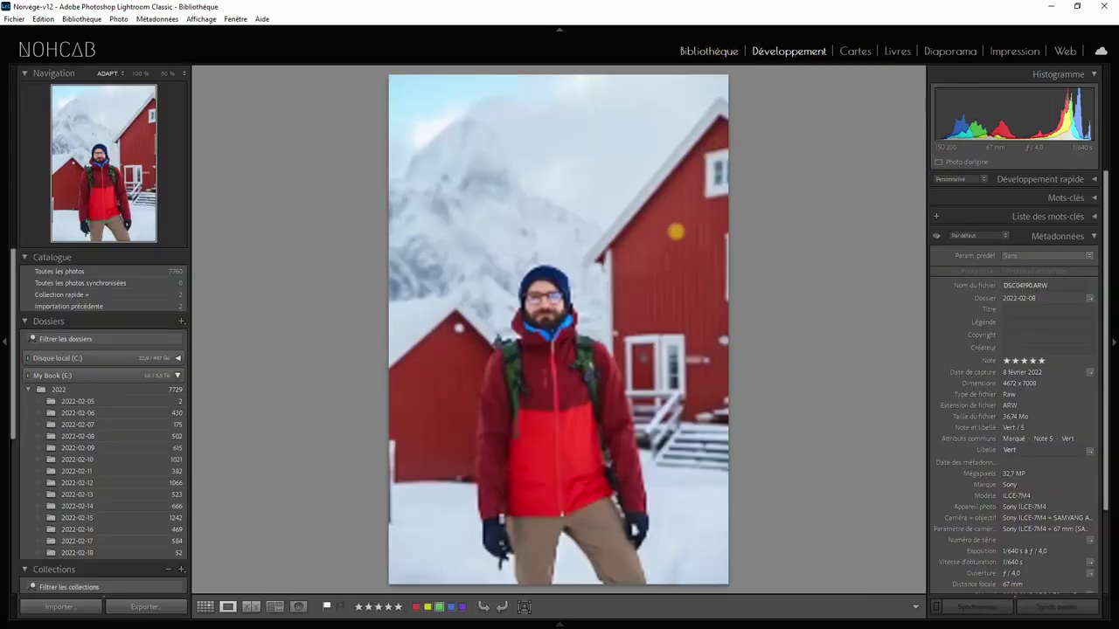
click(205, 607)
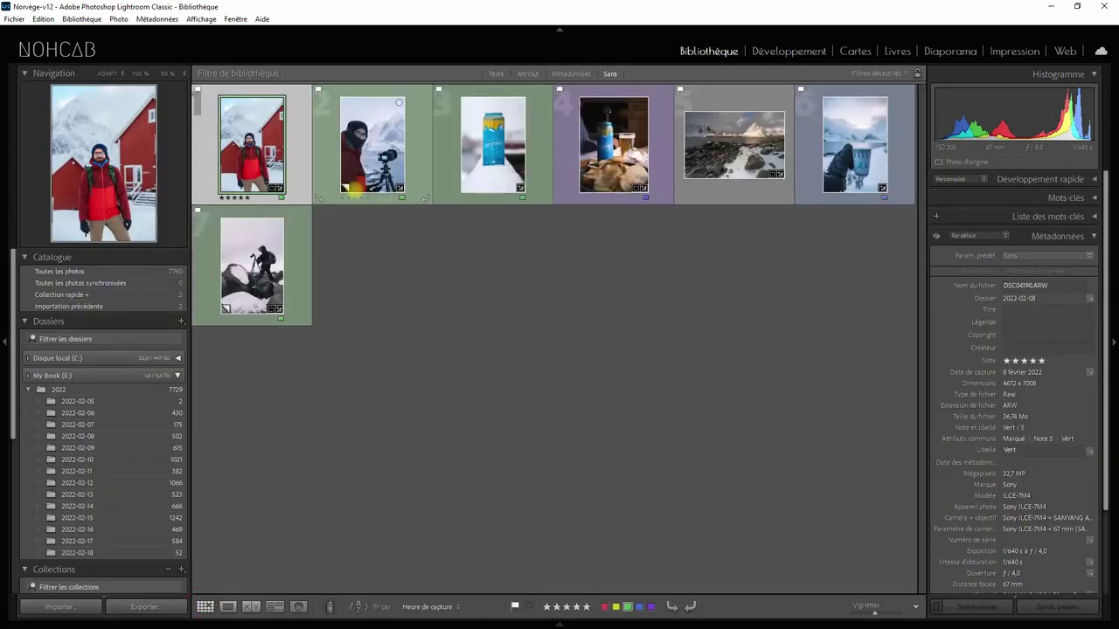
double_click(377, 175)
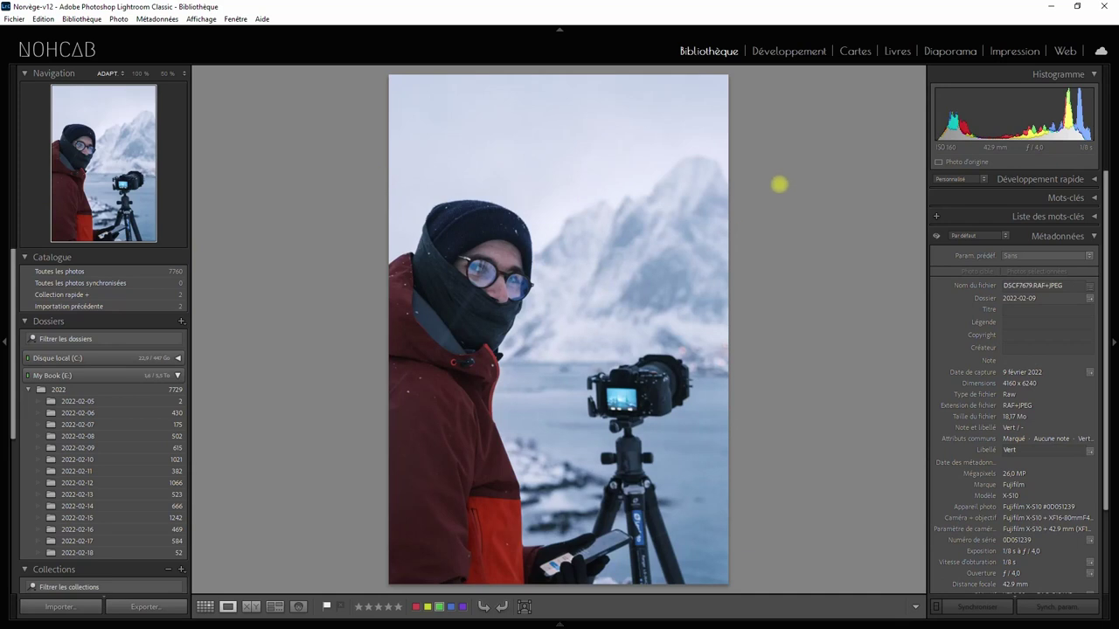
click(783, 50)
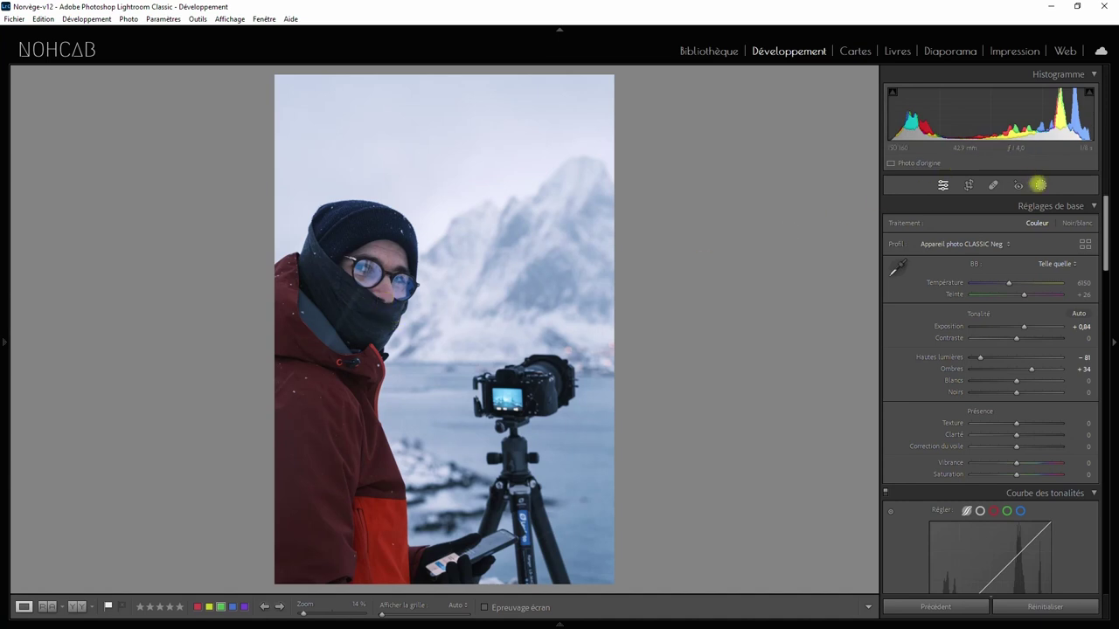
Create a whole-person mask on the man, trying 0.99 exposure before resetting it to zero
click(1039, 185)
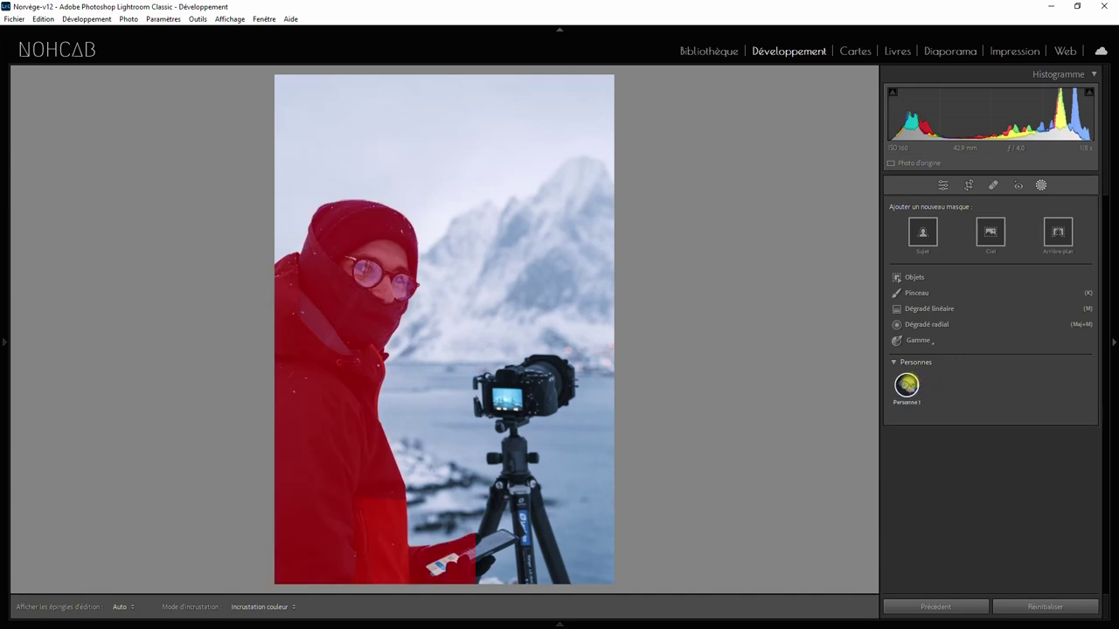
click(907, 385)
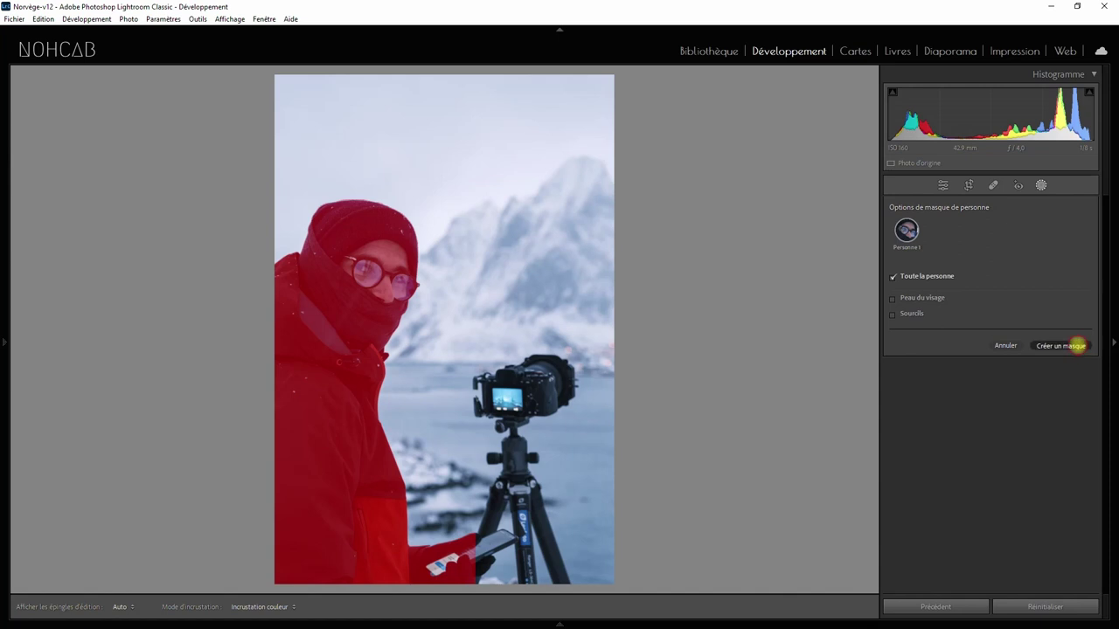
click(1074, 345)
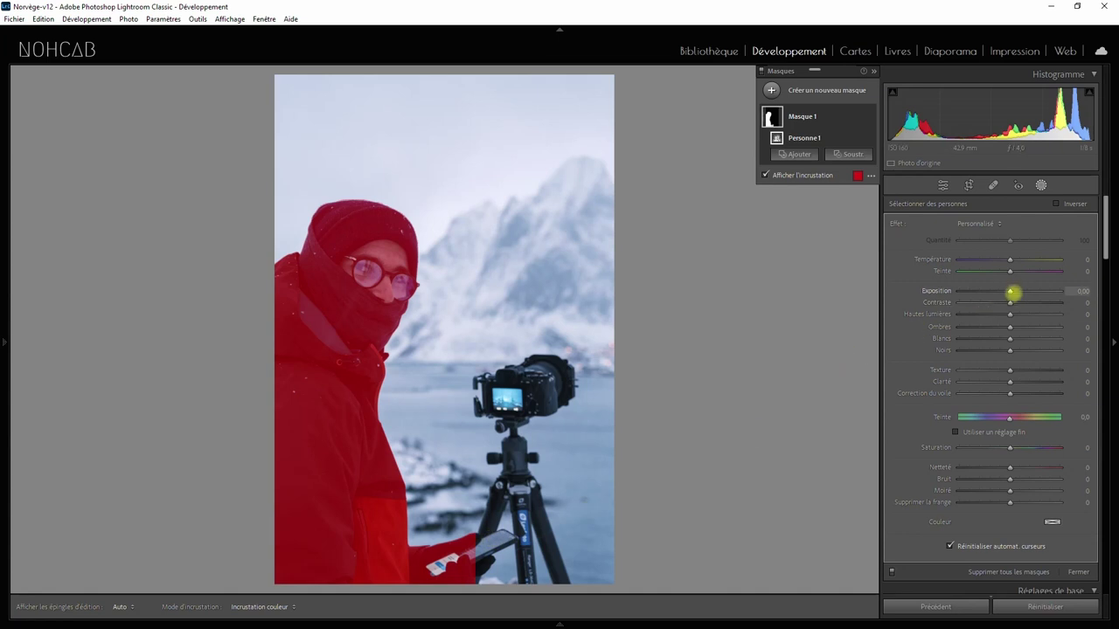
drag(1010, 291, 1022, 291)
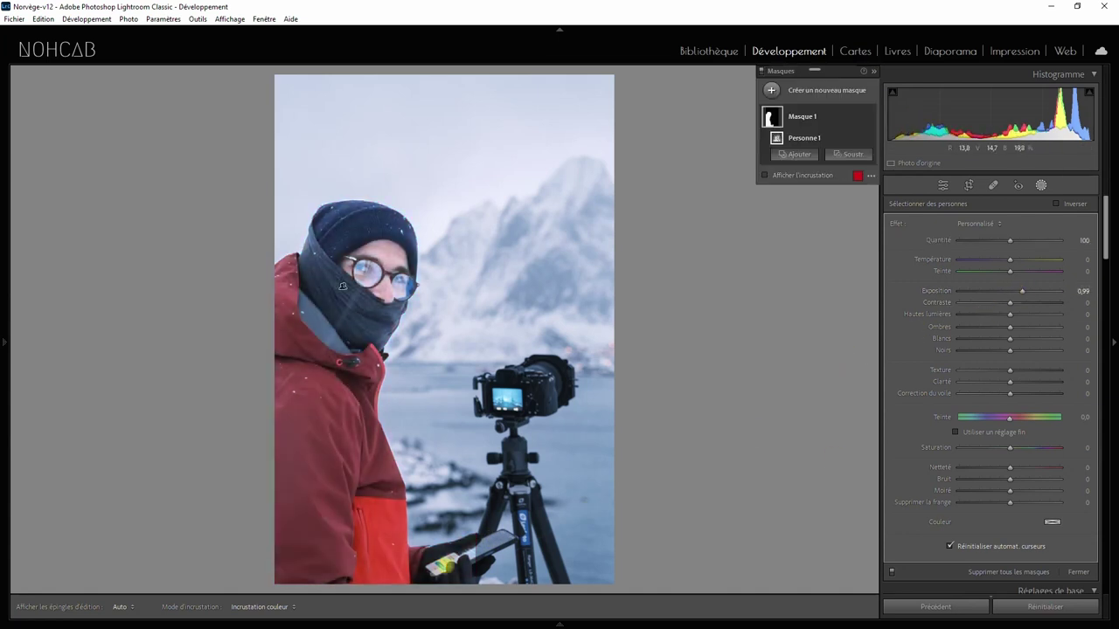
double_click(1019, 292)
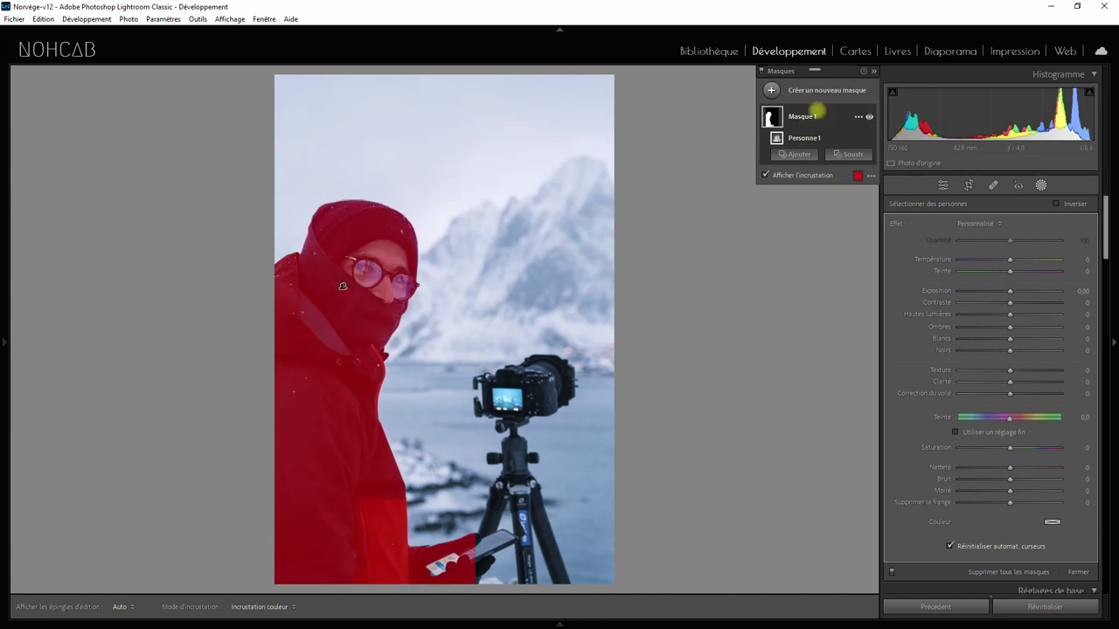
Start a new people mask on the man, then return to Bibliothèque
mouse_move(817, 116)
click(810, 87)
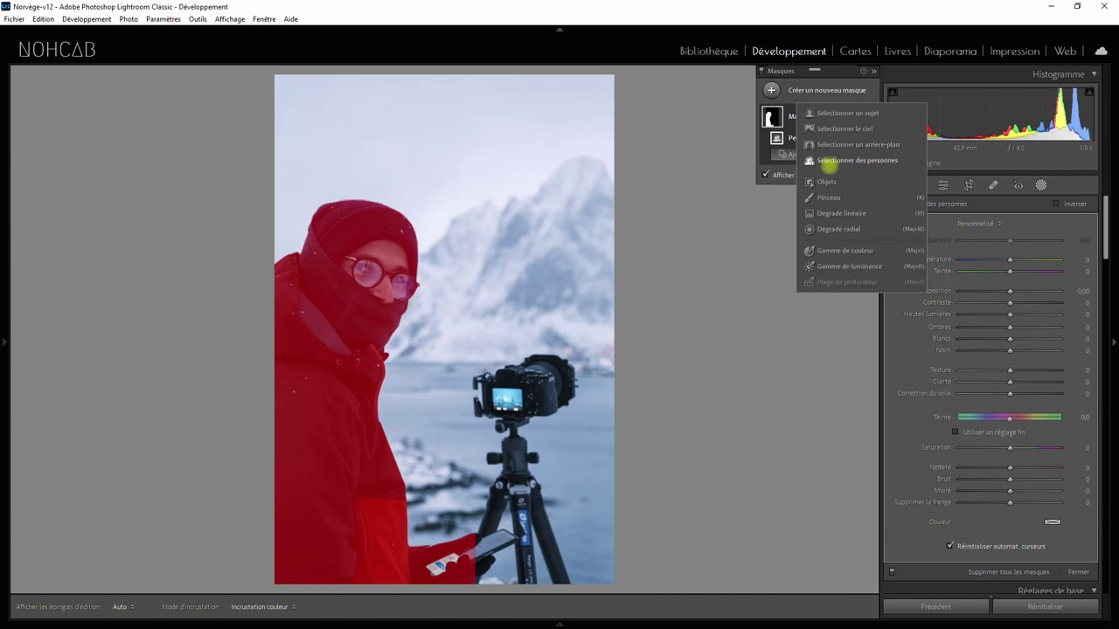
click(835, 160)
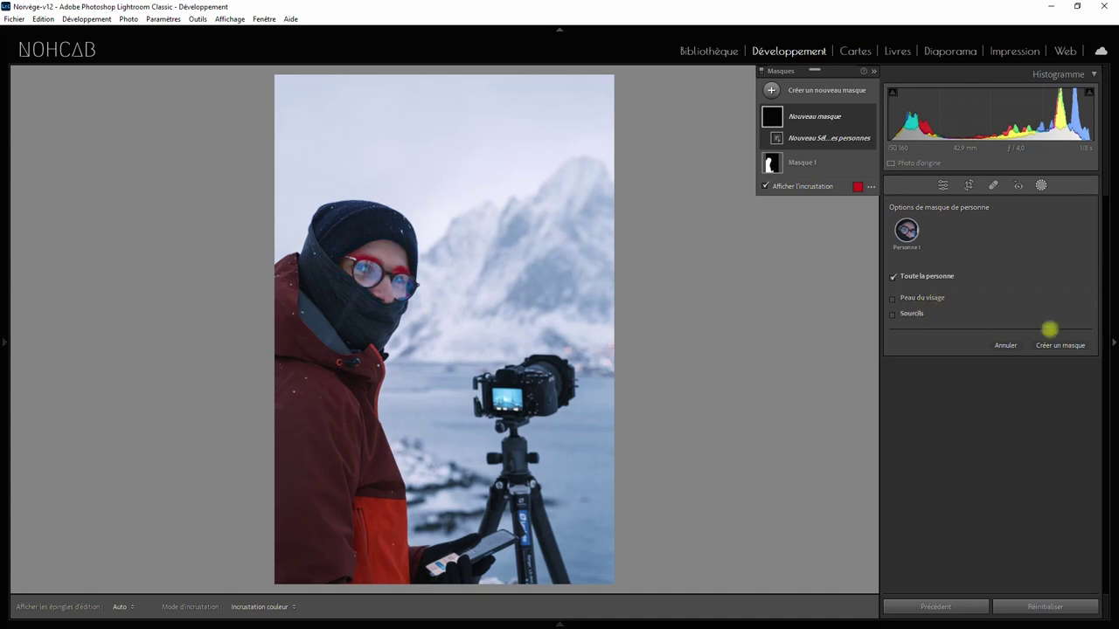
click(721, 51)
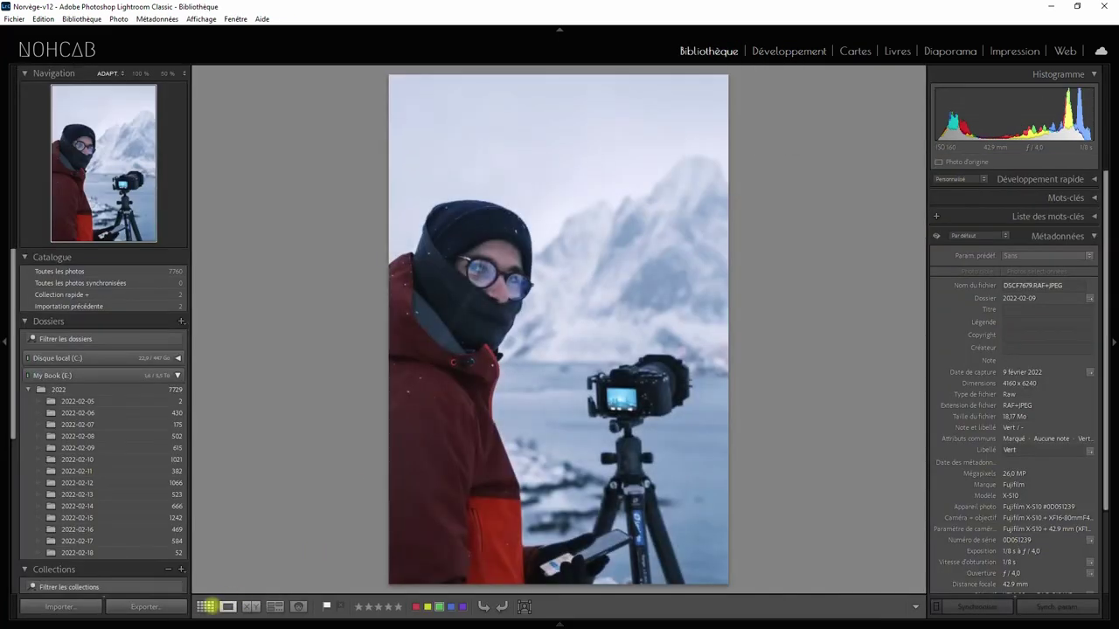
Open the photographer-on-the-rocks photo from the grid in Développement's masking tools
click(204, 606)
double_click(240, 258)
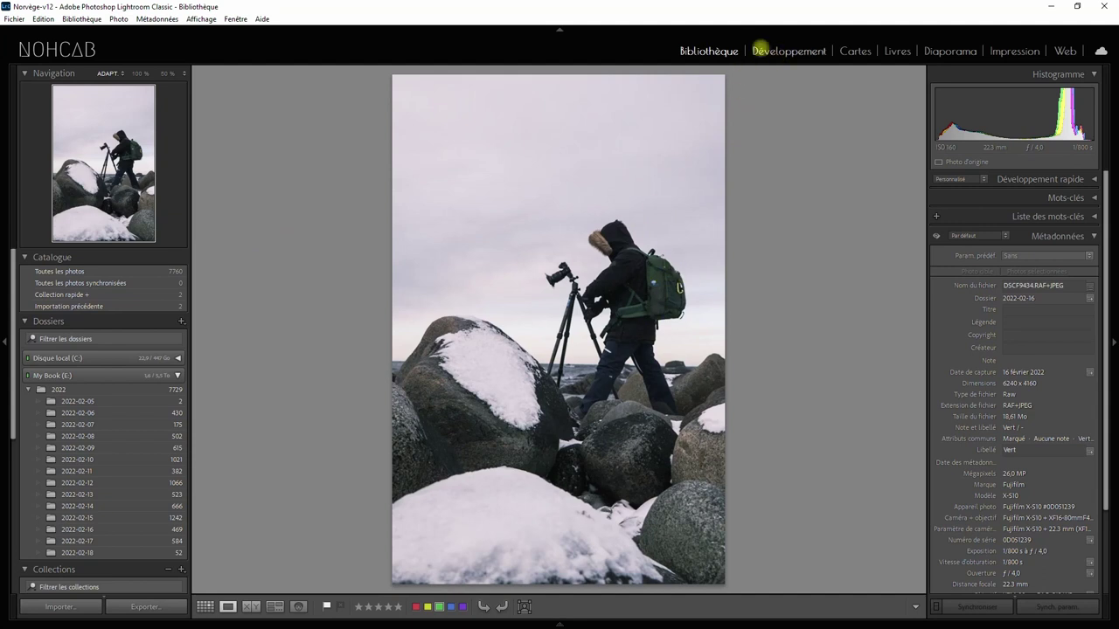
click(764, 51)
click(1041, 184)
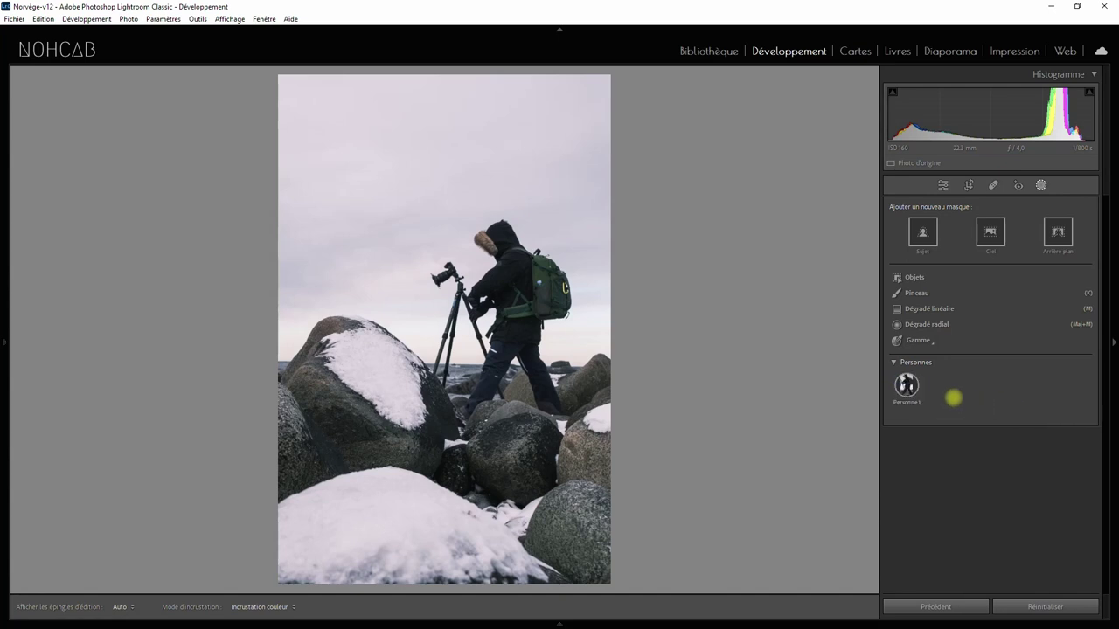
Create a whole-person mask on the photographer, with exposure tried then reset to 0
click(906, 385)
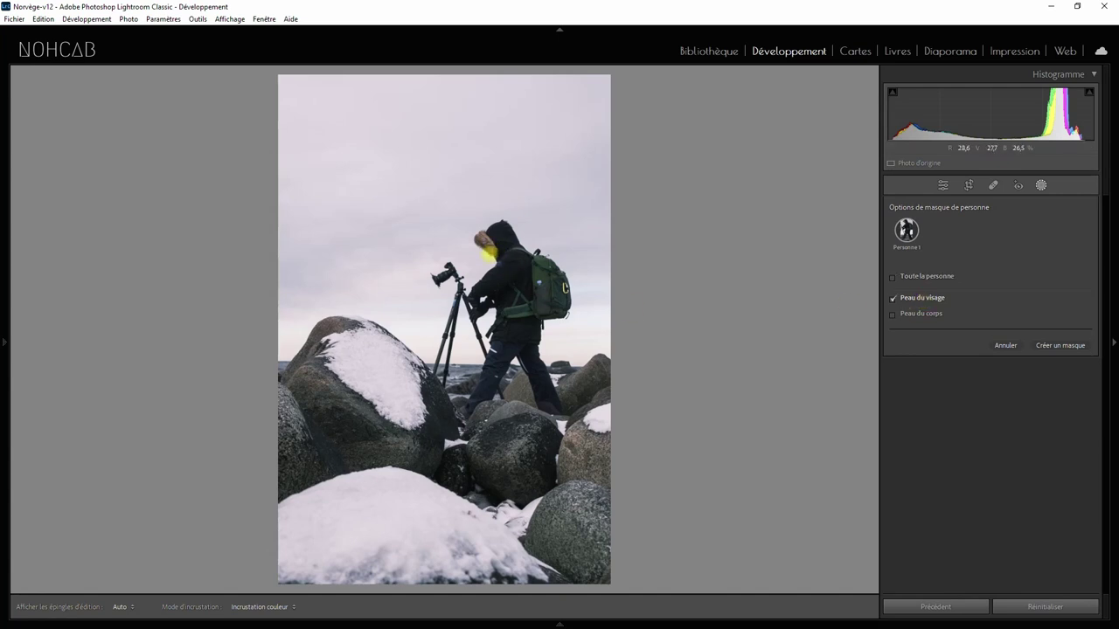
click(914, 298)
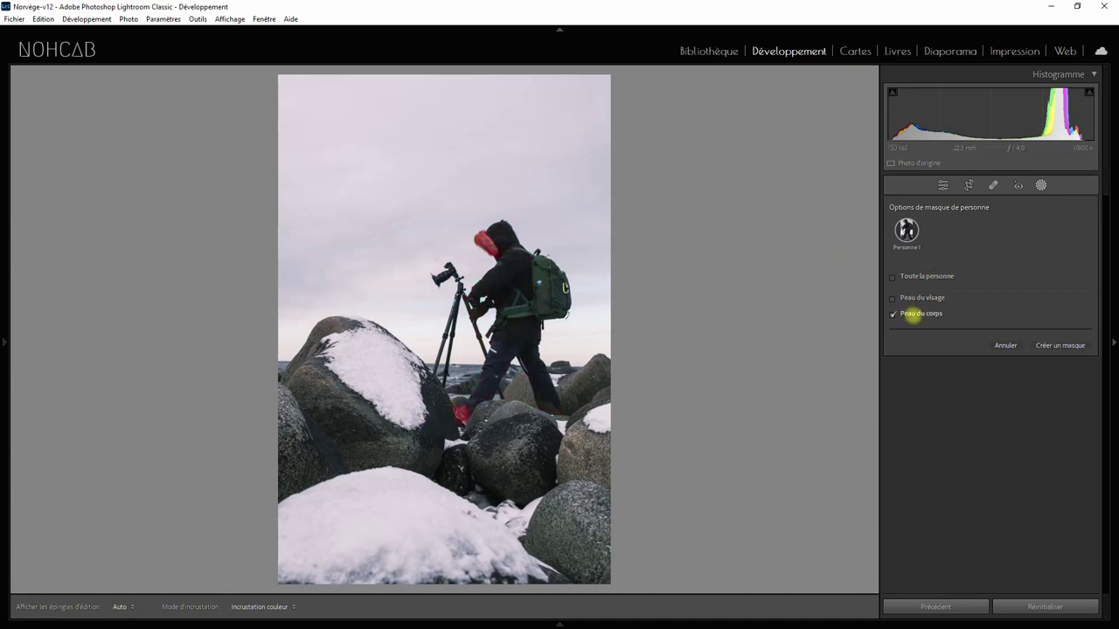
click(892, 314)
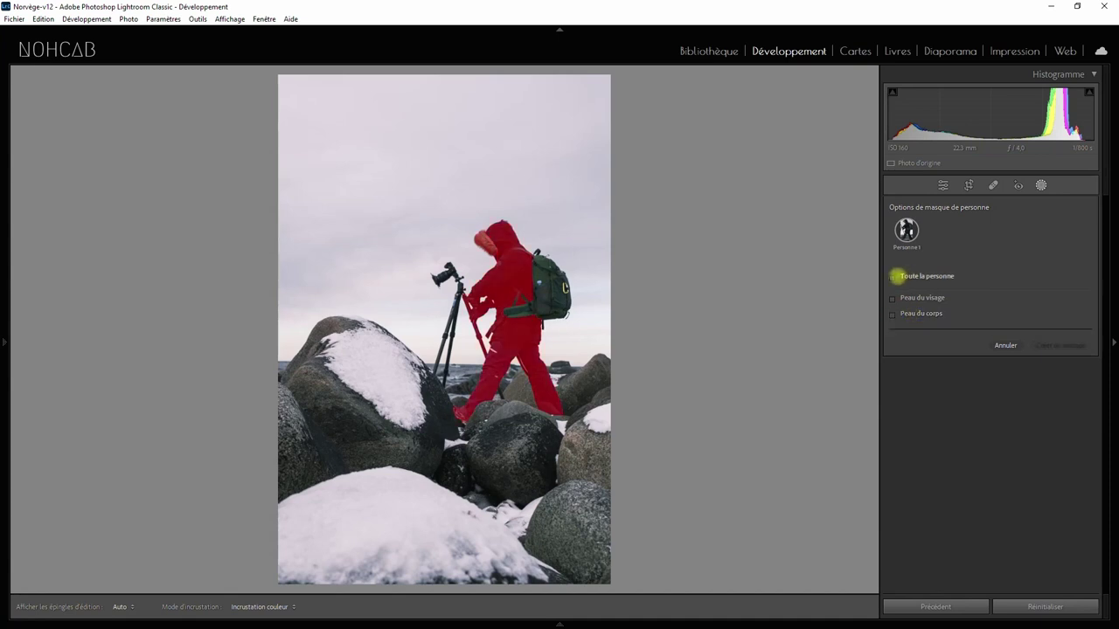
click(1058, 345)
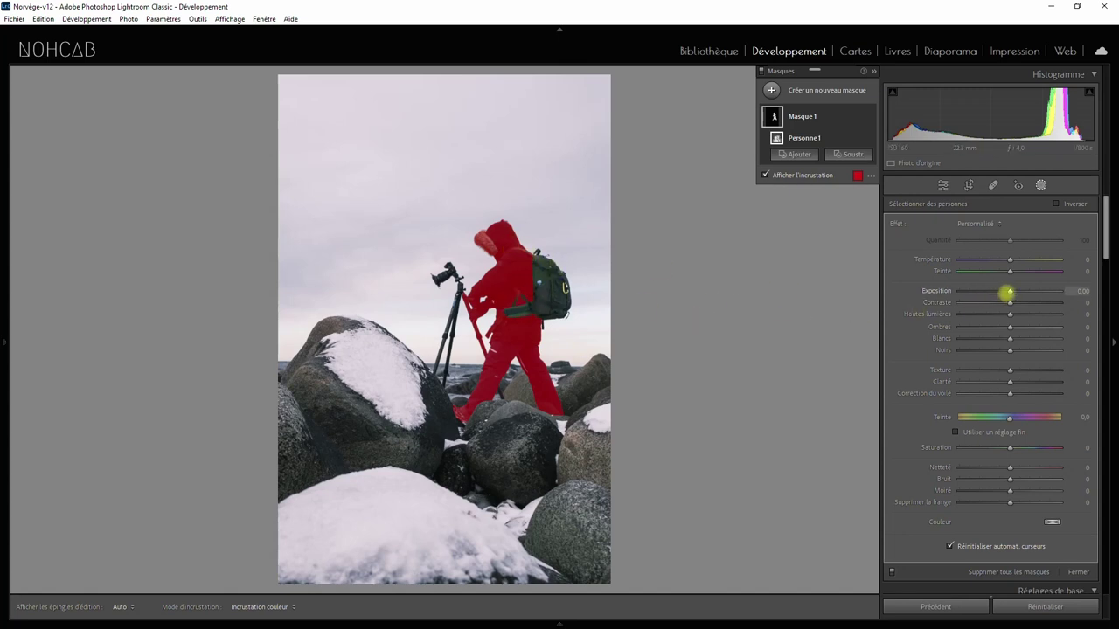
mouse_move(1009, 291)
mouse_down()
mouse_move(1019, 293)
mouse_move(1001, 294)
mouse_up()
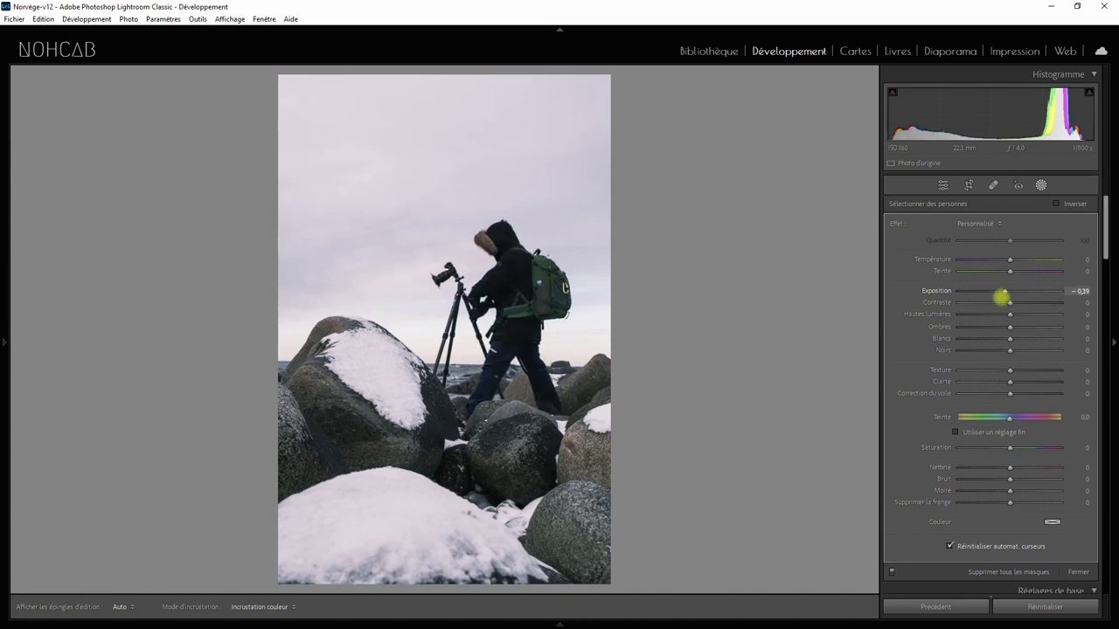
double_click(985, 293)
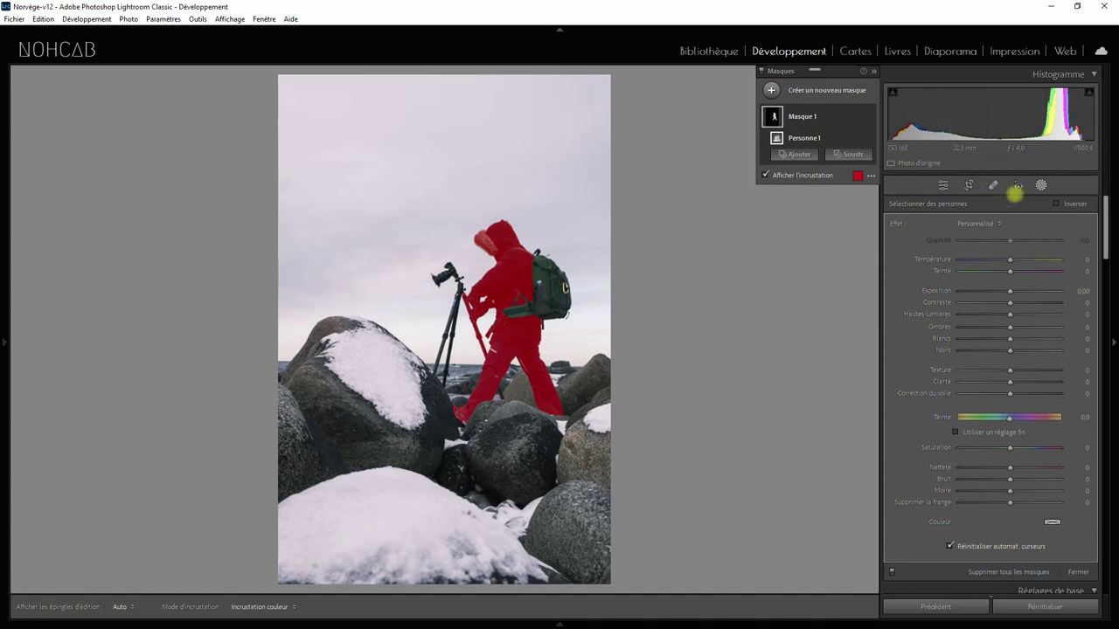
click(1040, 185)
Add a Ciel (sky) mask to the snowy fjord landscape photo, then return to Bibliothèque
click(691, 51)
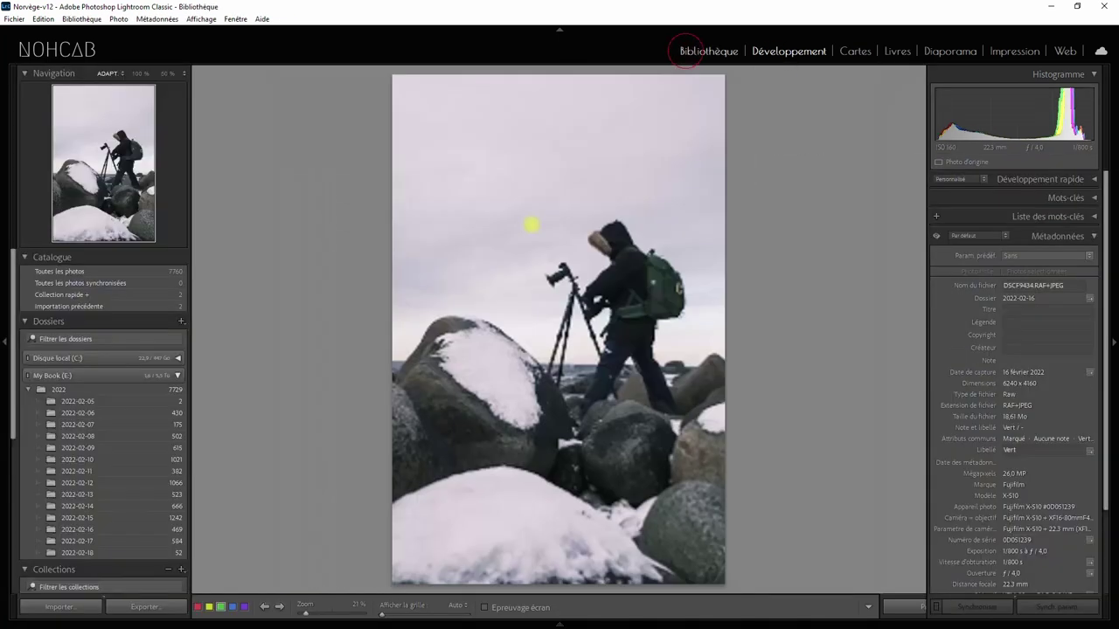
click(205, 606)
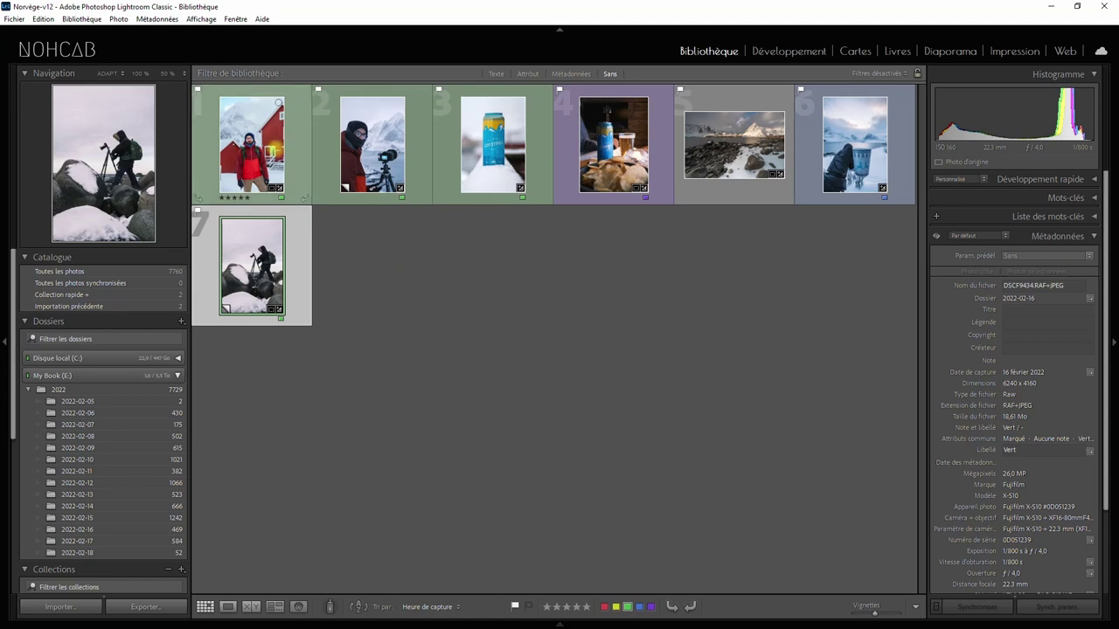
mouse_move(734, 144)
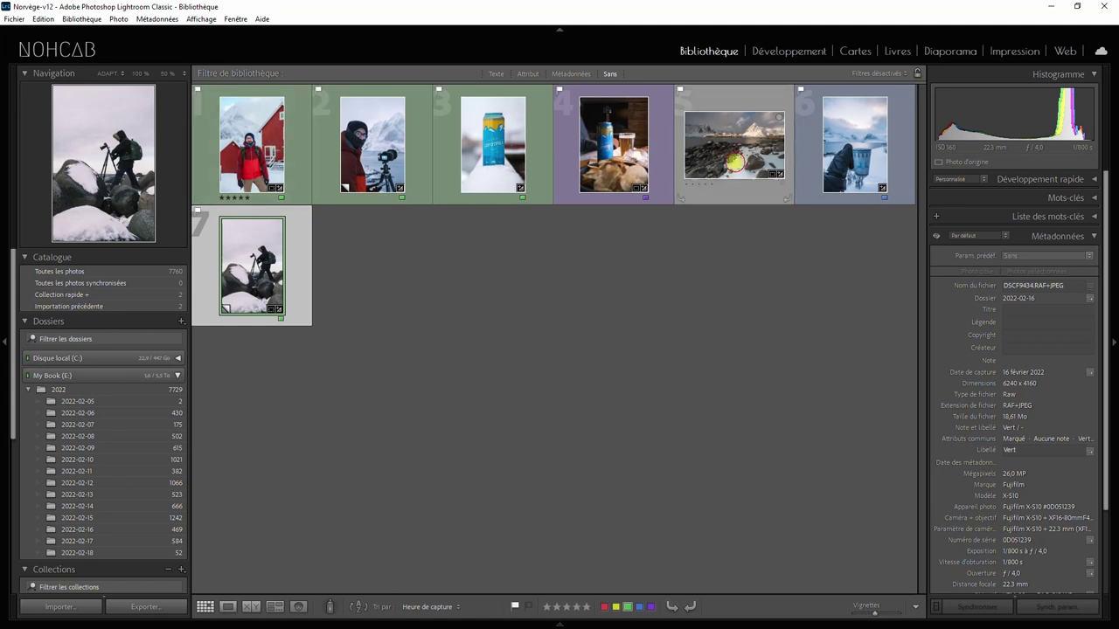
double_click(734, 161)
click(788, 51)
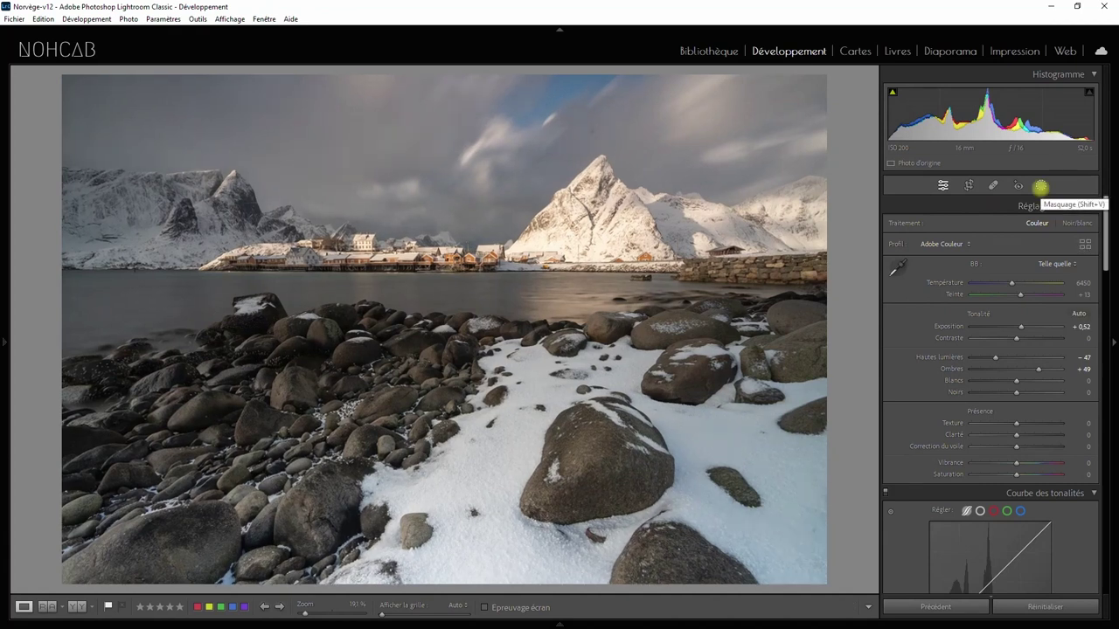
click(1039, 187)
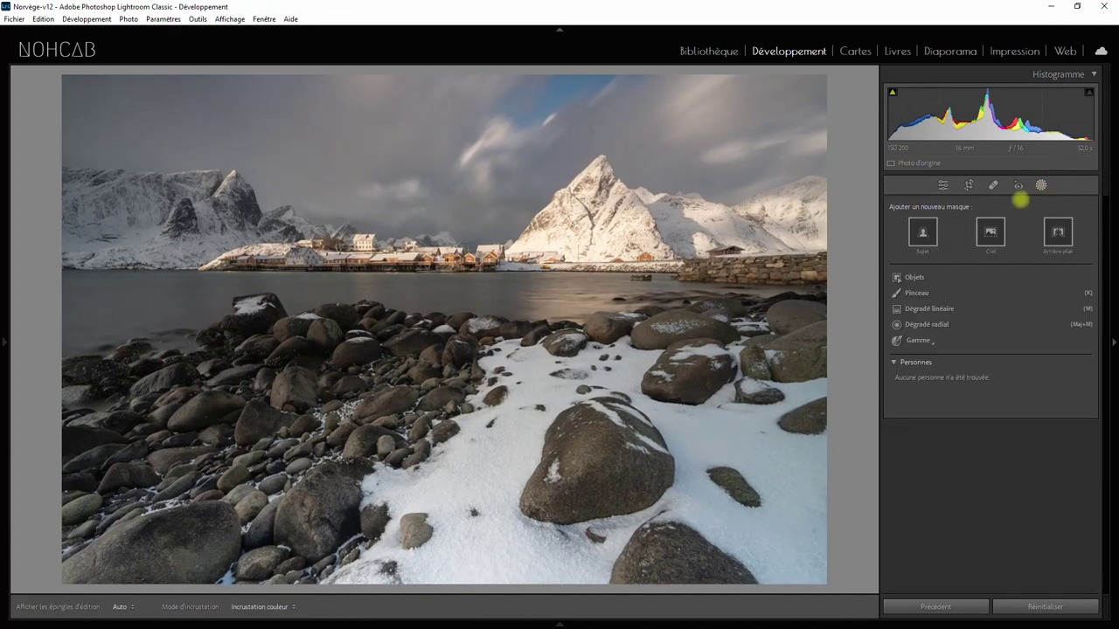
click(990, 231)
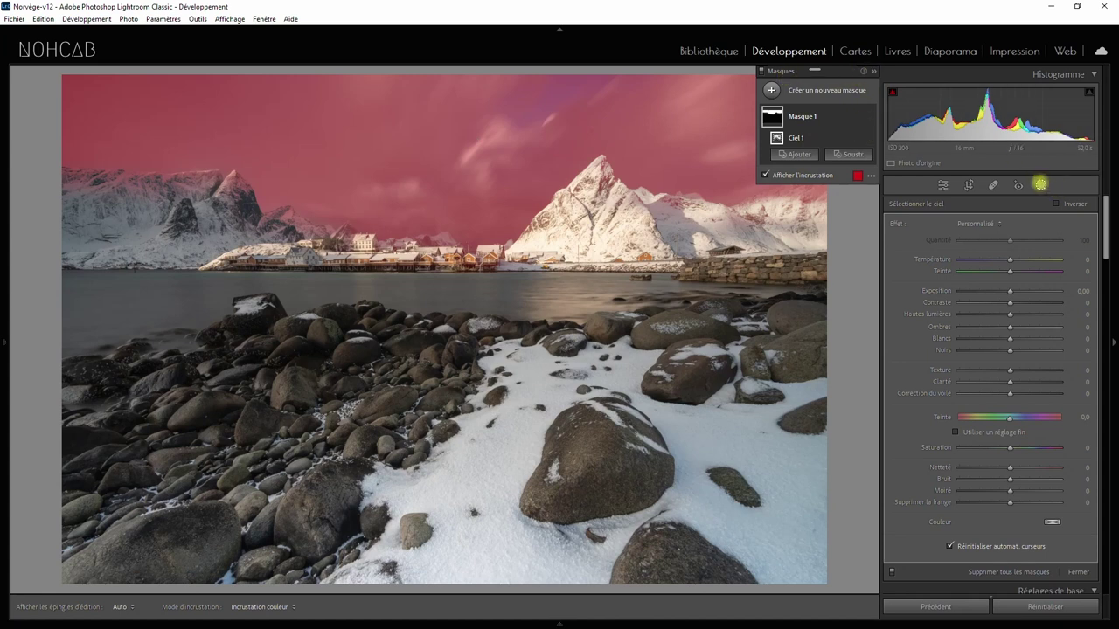
click(1040, 185)
click(712, 51)
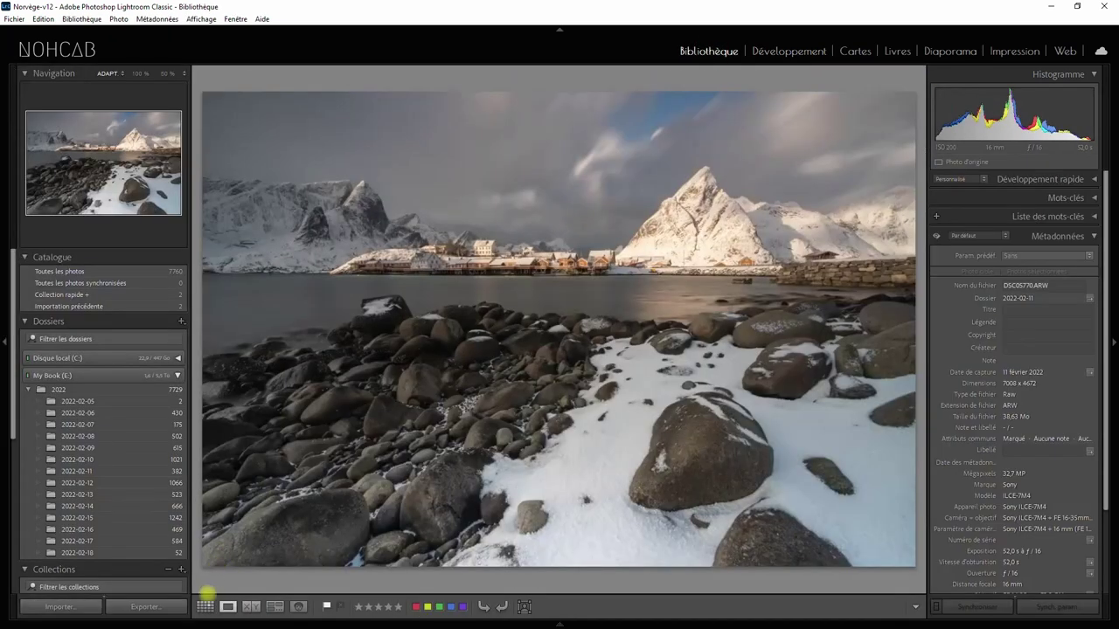
Give the mug-in-mitten photo a Sélectionner un arrière-plan mask, then return to Bibliothèque
click(206, 605)
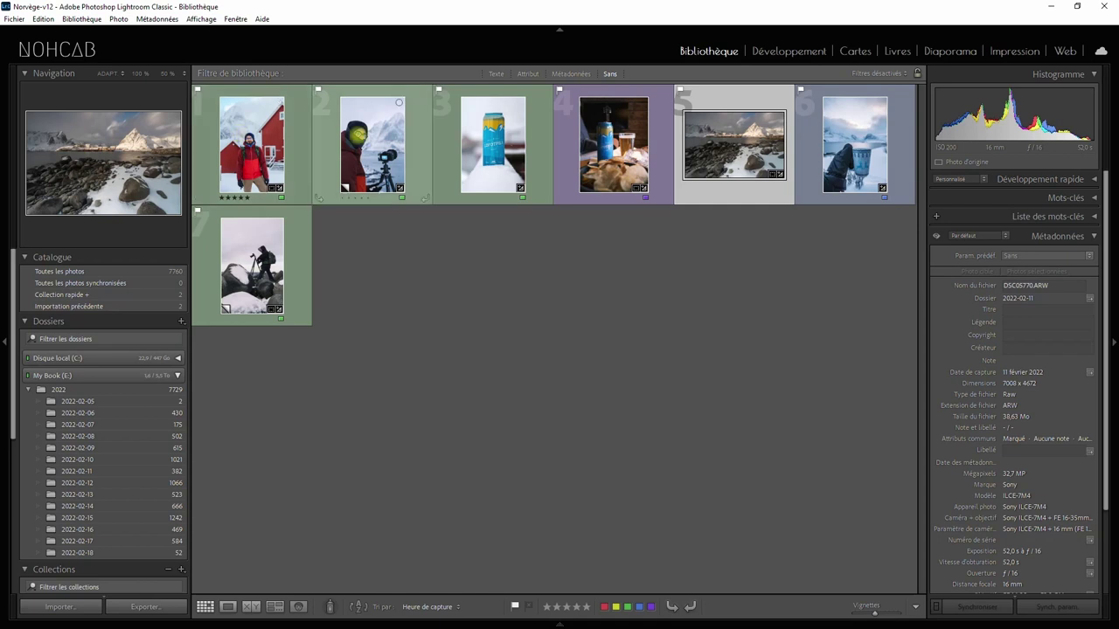
double_click(863, 154)
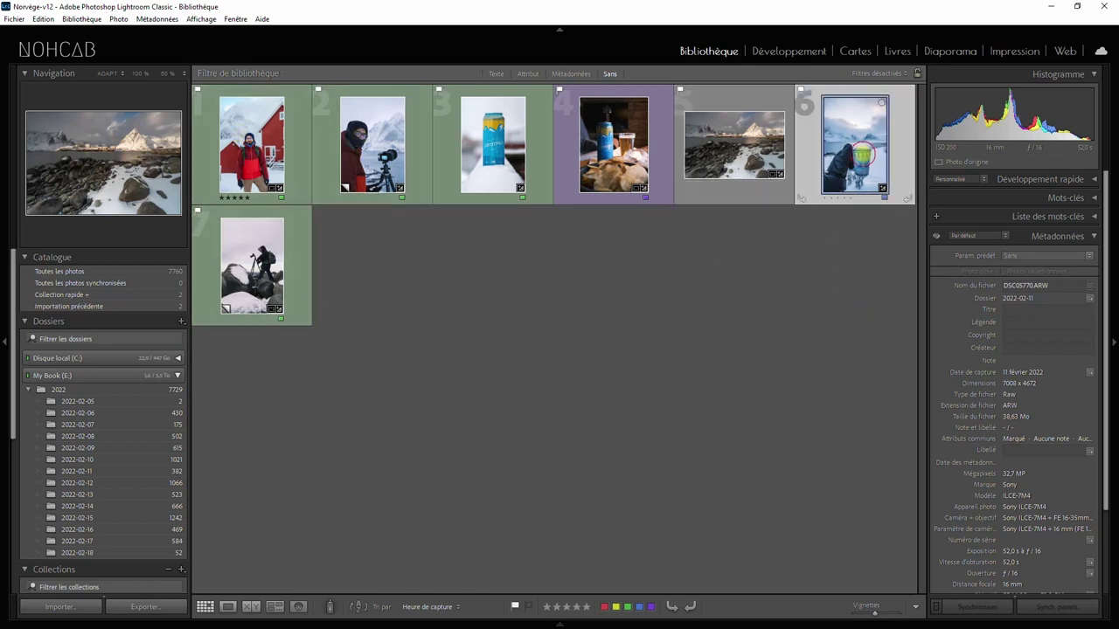
click(803, 55)
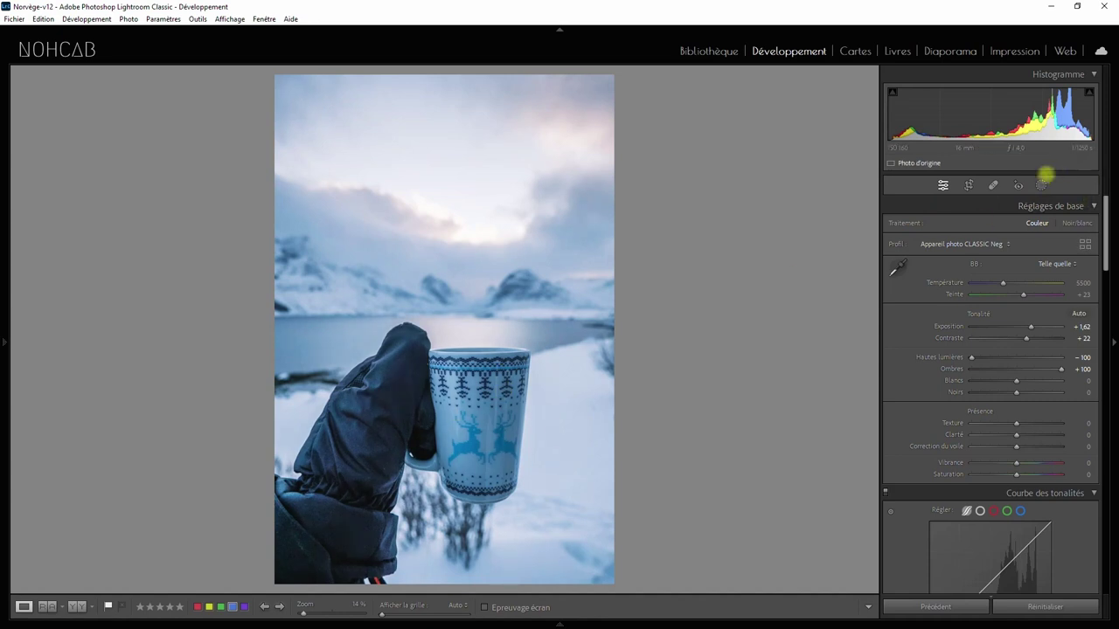
click(1041, 186)
click(811, 90)
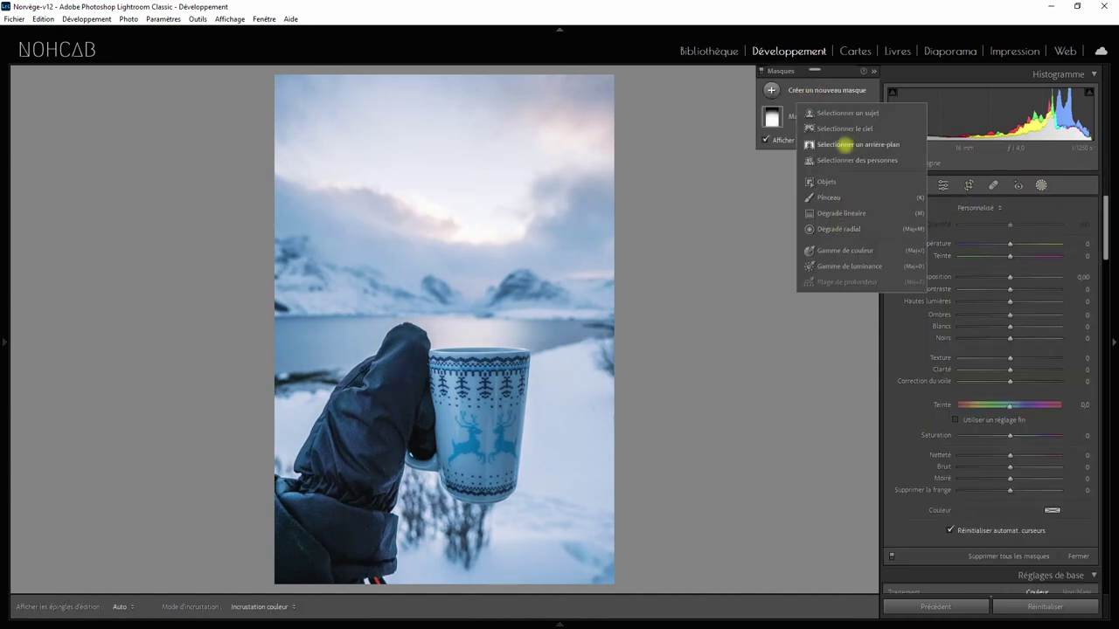
click(844, 144)
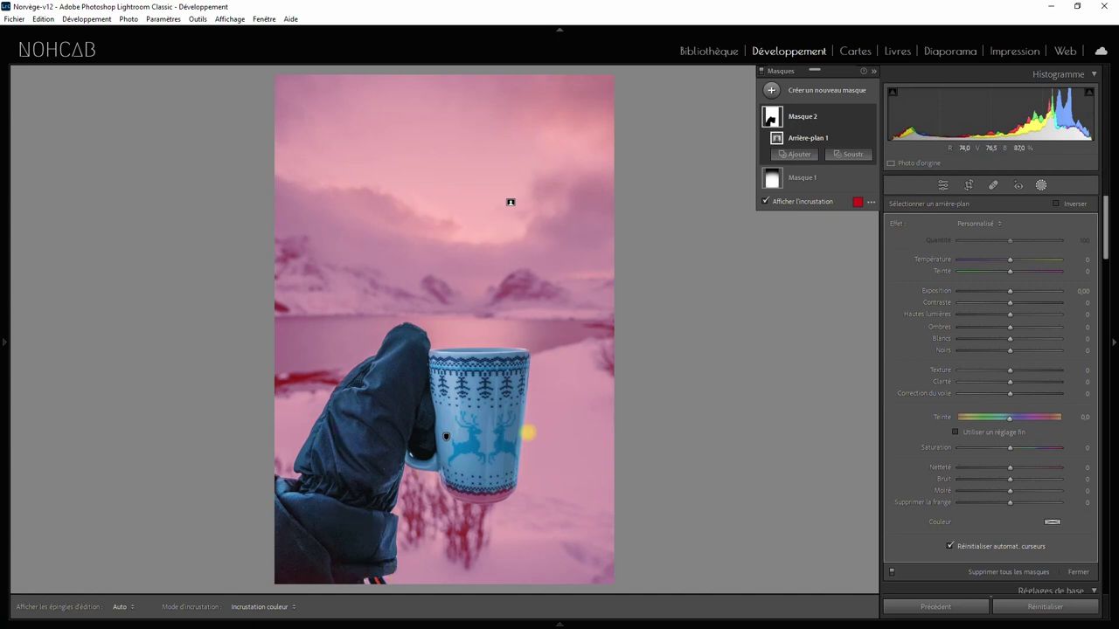
click(708, 52)
Give the man-in-red photo a Sélectionner un arrière-plan mask, then return to the Library grid
click(204, 607)
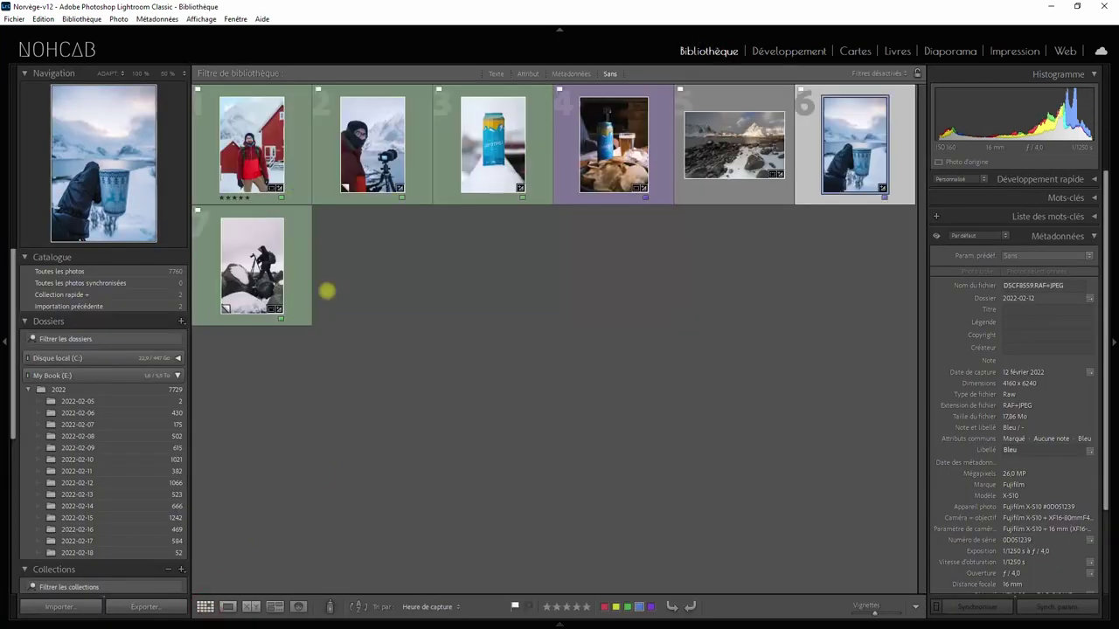
double_click(260, 170)
click(766, 52)
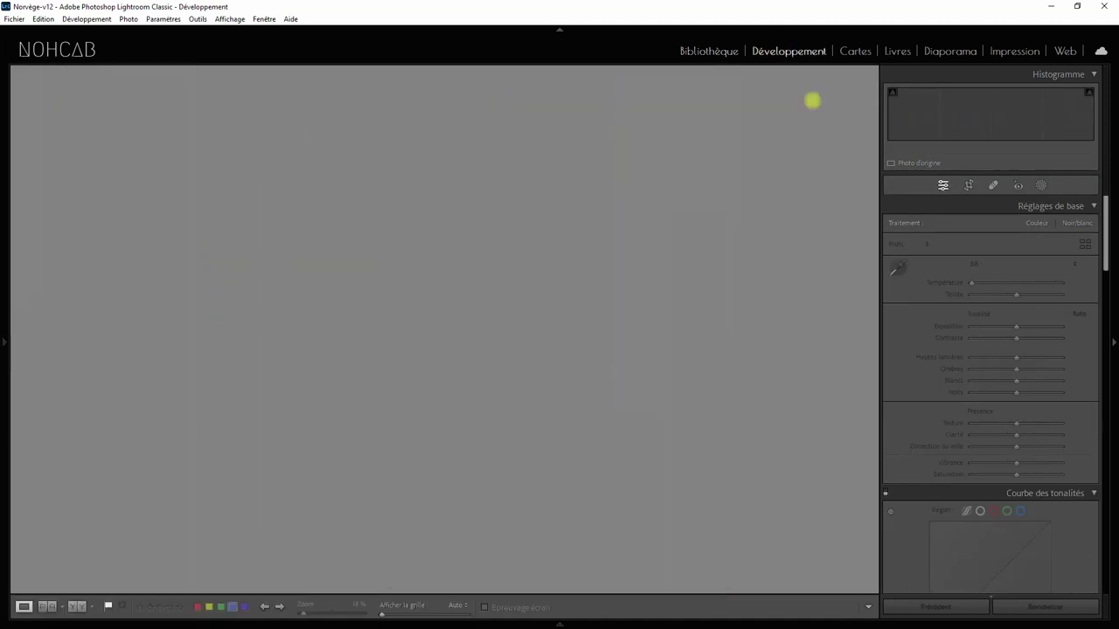
click(1039, 185)
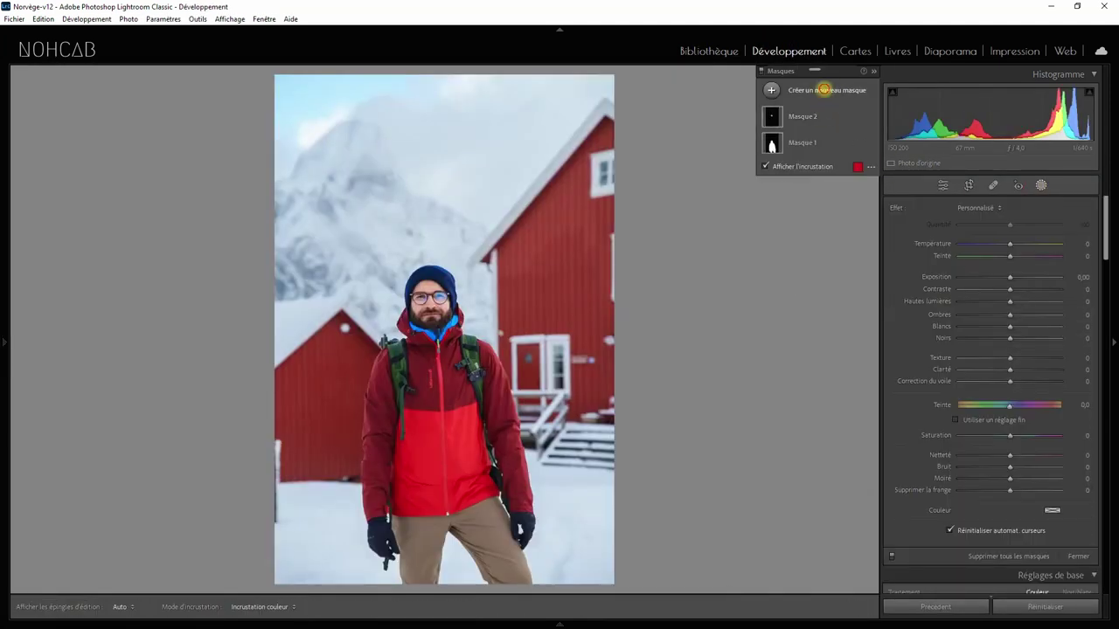
click(825, 90)
click(865, 144)
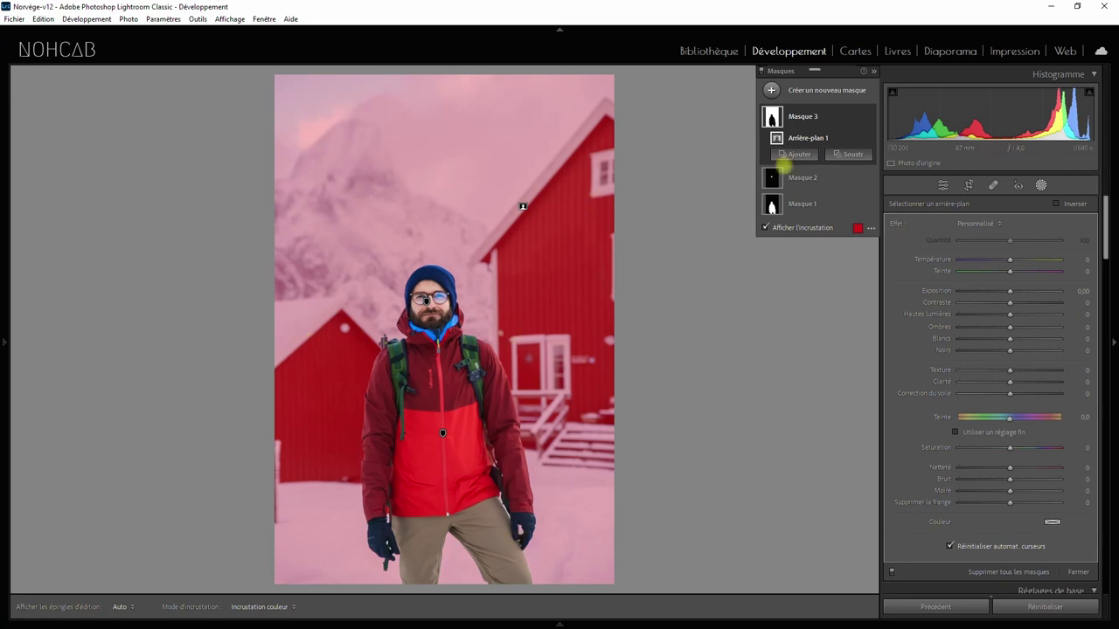
click(723, 54)
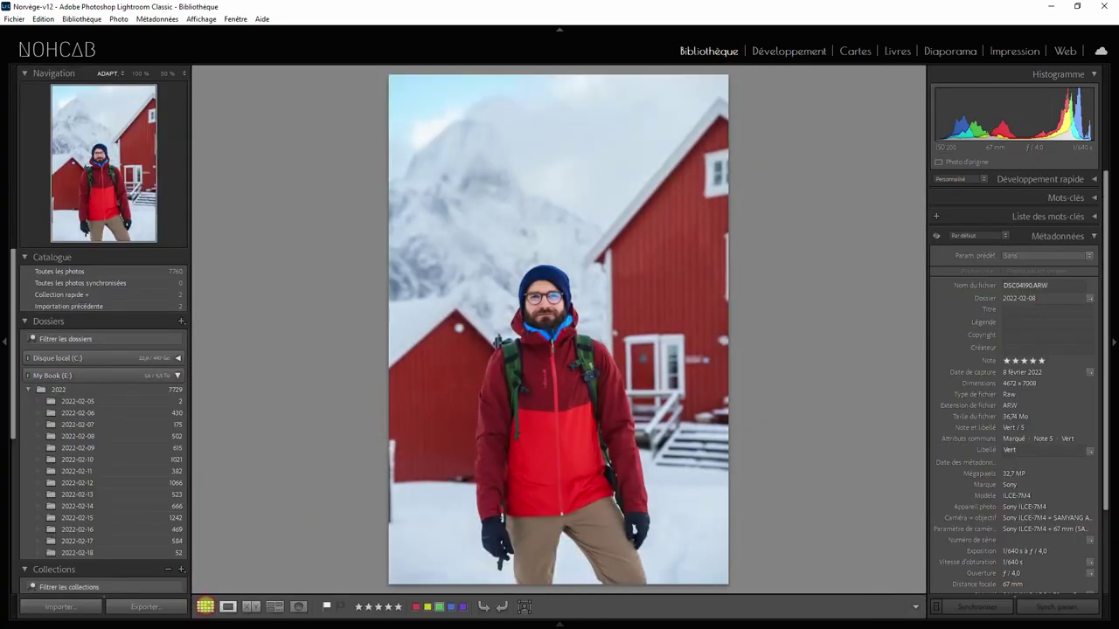
click(205, 605)
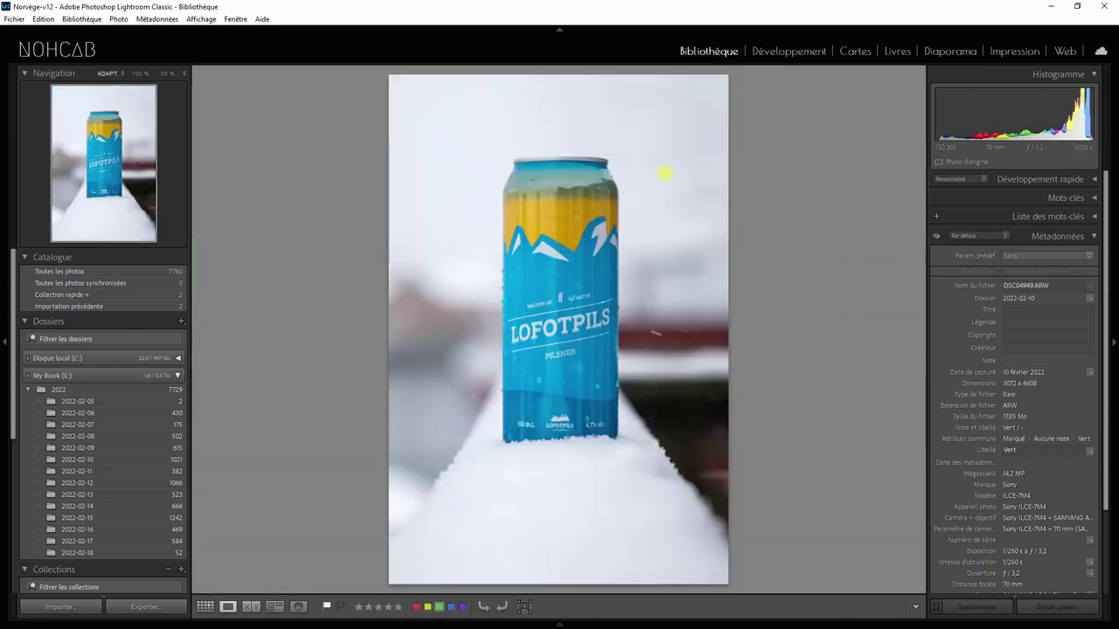
double_click(494, 158)
click(789, 50)
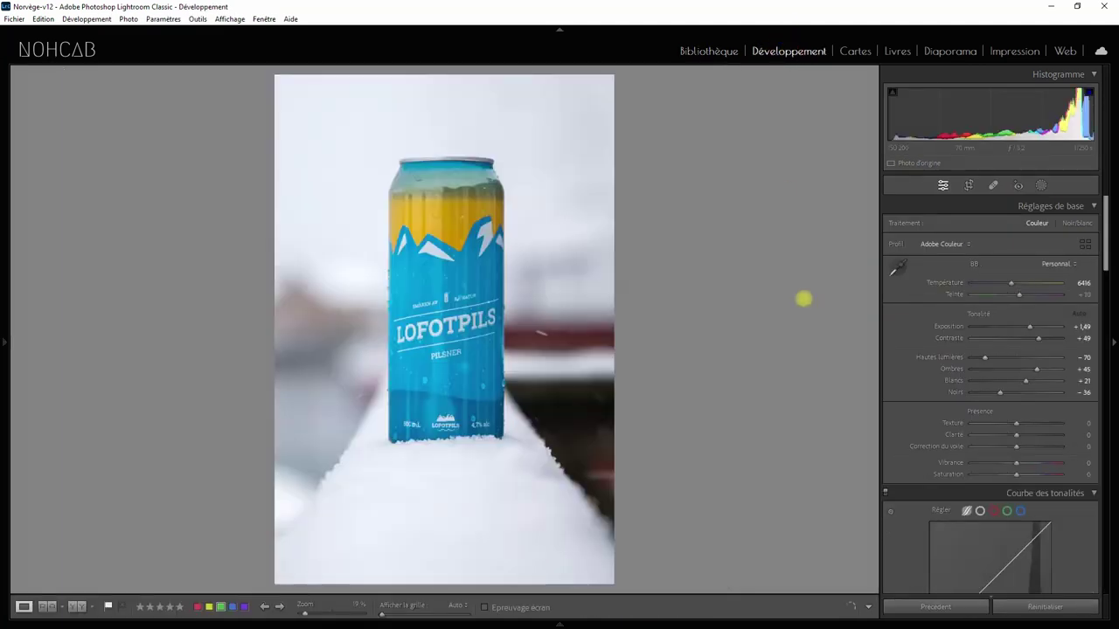
click(1042, 184)
click(818, 89)
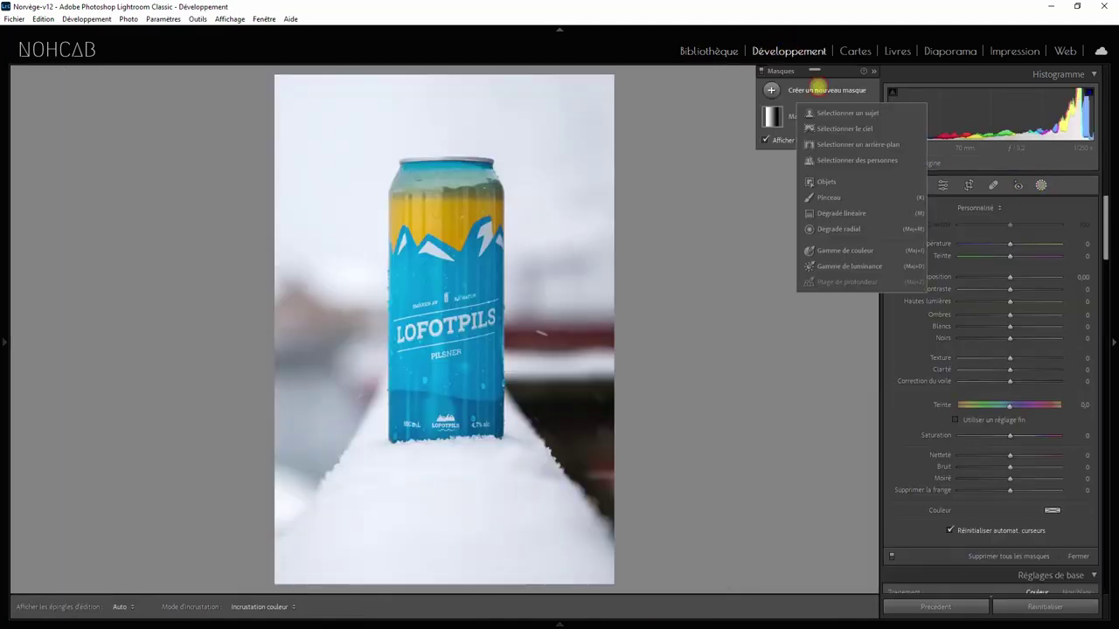
click(850, 144)
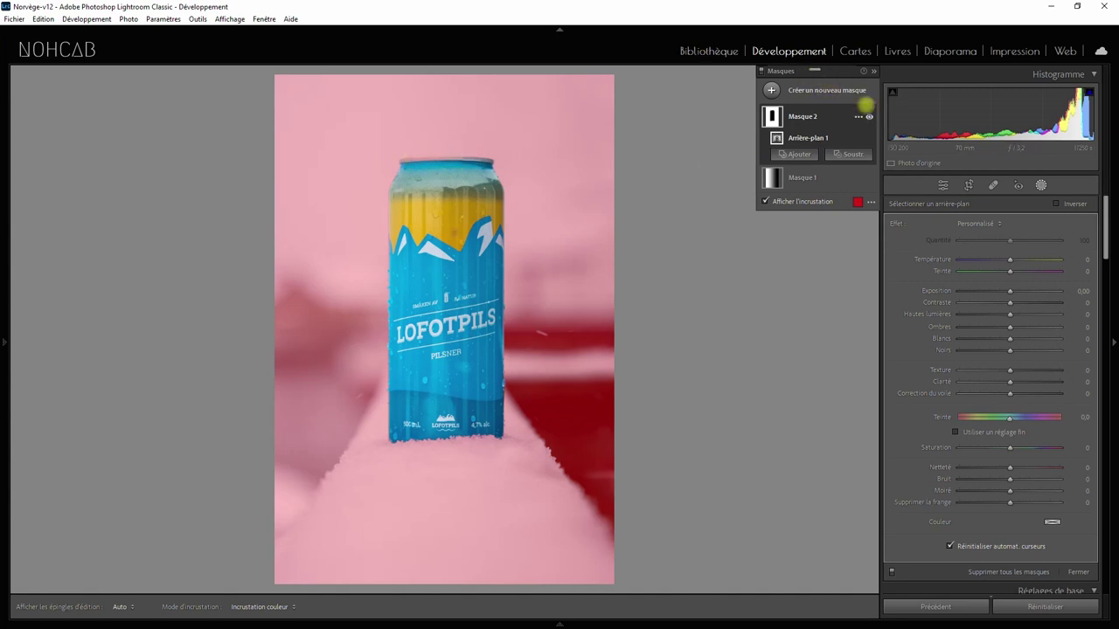
click(865, 109)
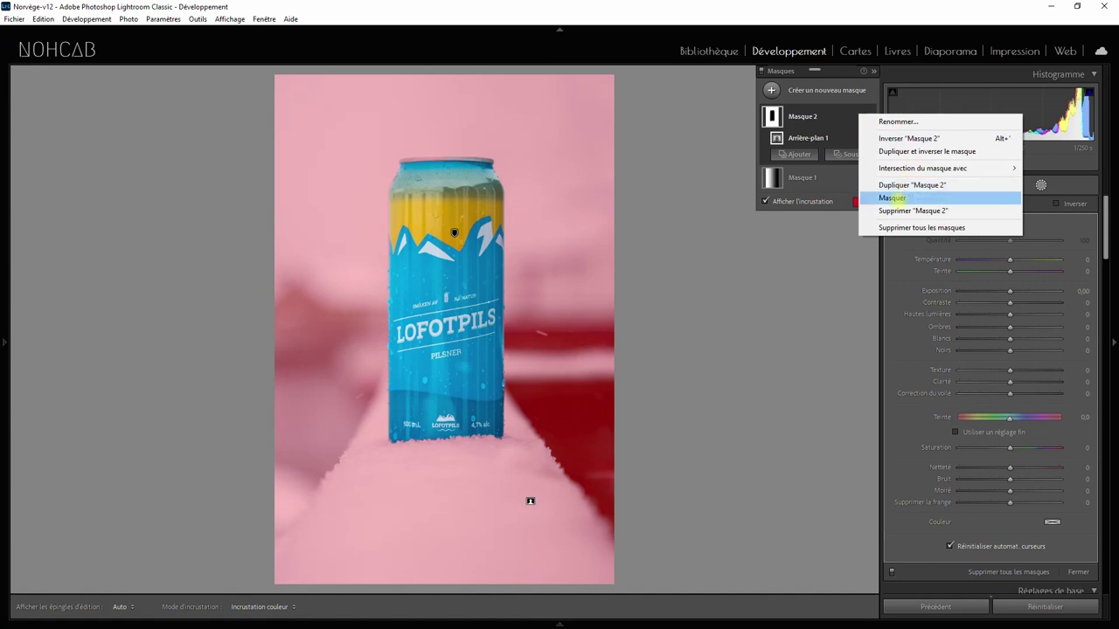
click(896, 210)
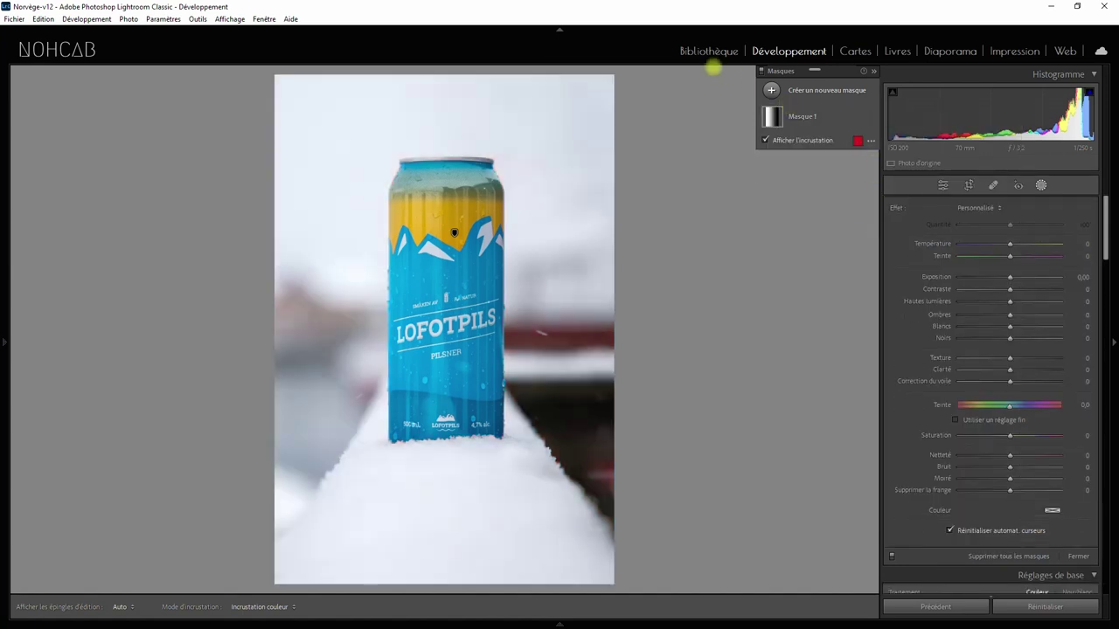
click(708, 51)
Open the beer-can photo in Develop and paint an Objects mask (Masque 2) over the can
click(205, 606)
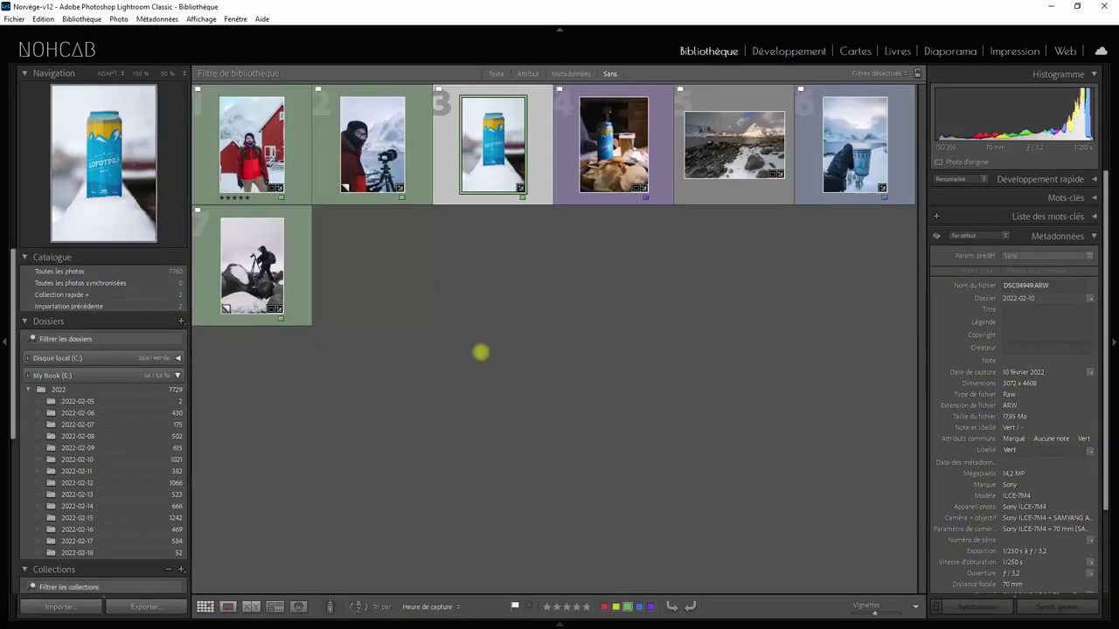
double_click(515, 131)
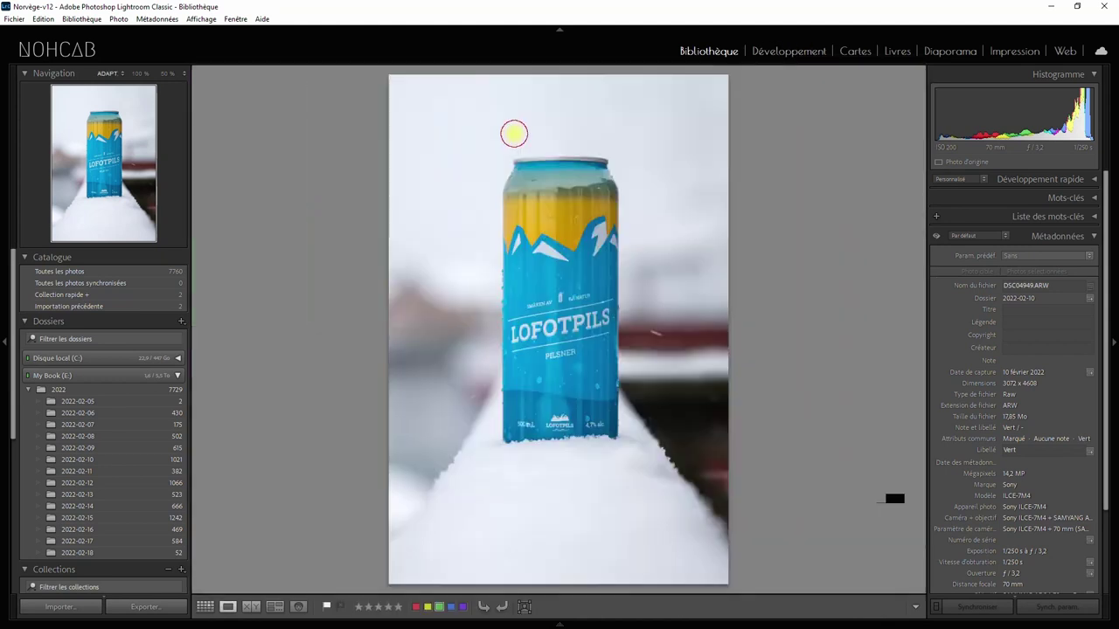
click(827, 51)
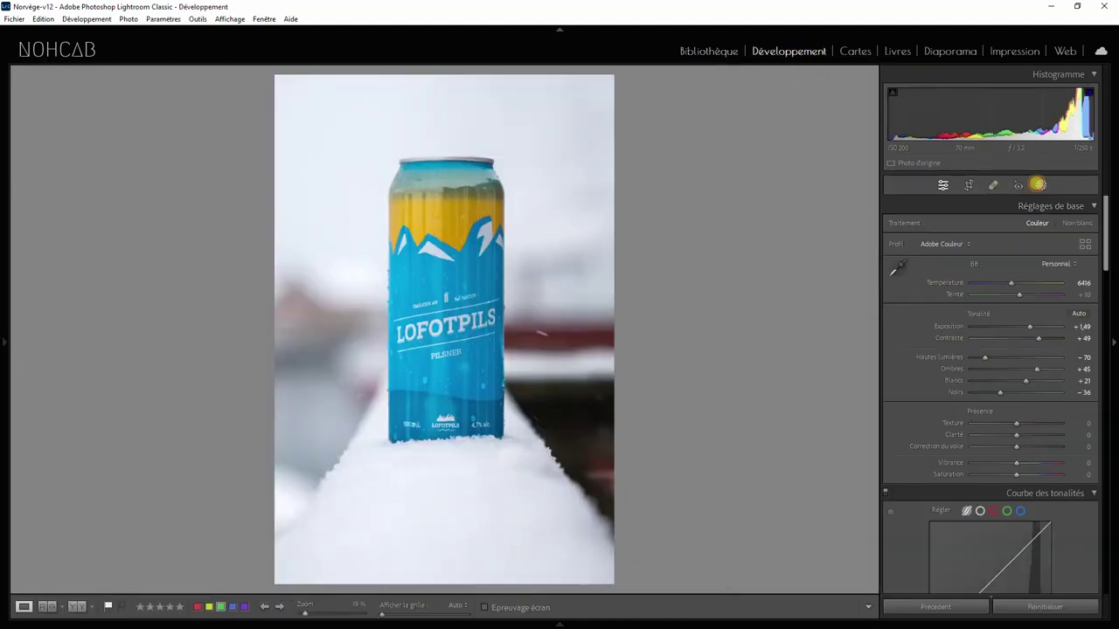
click(1038, 185)
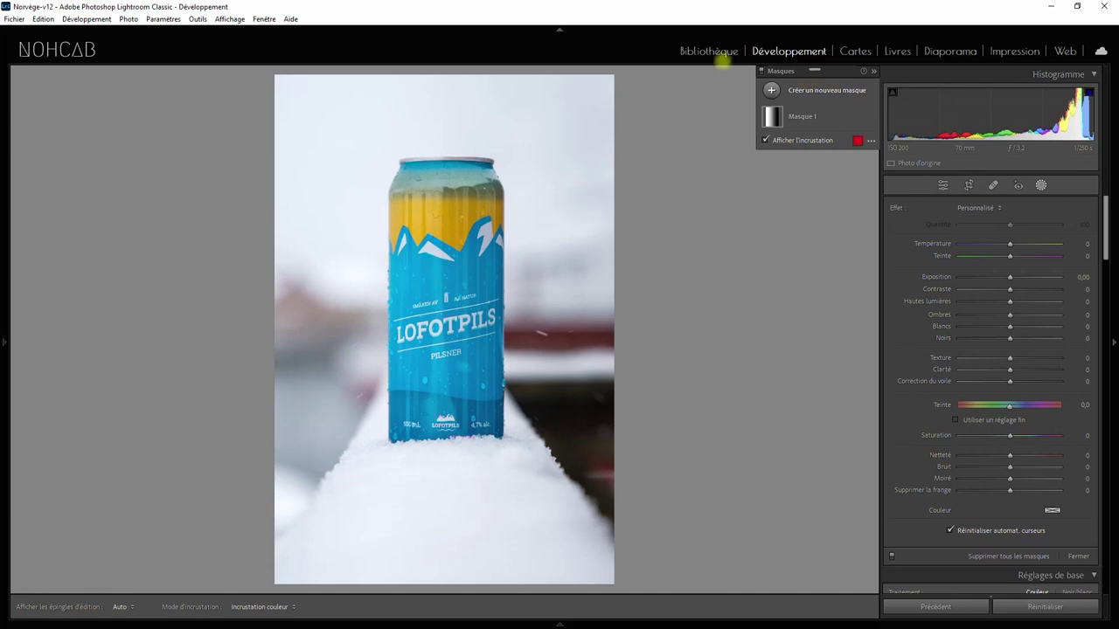
click(828, 90)
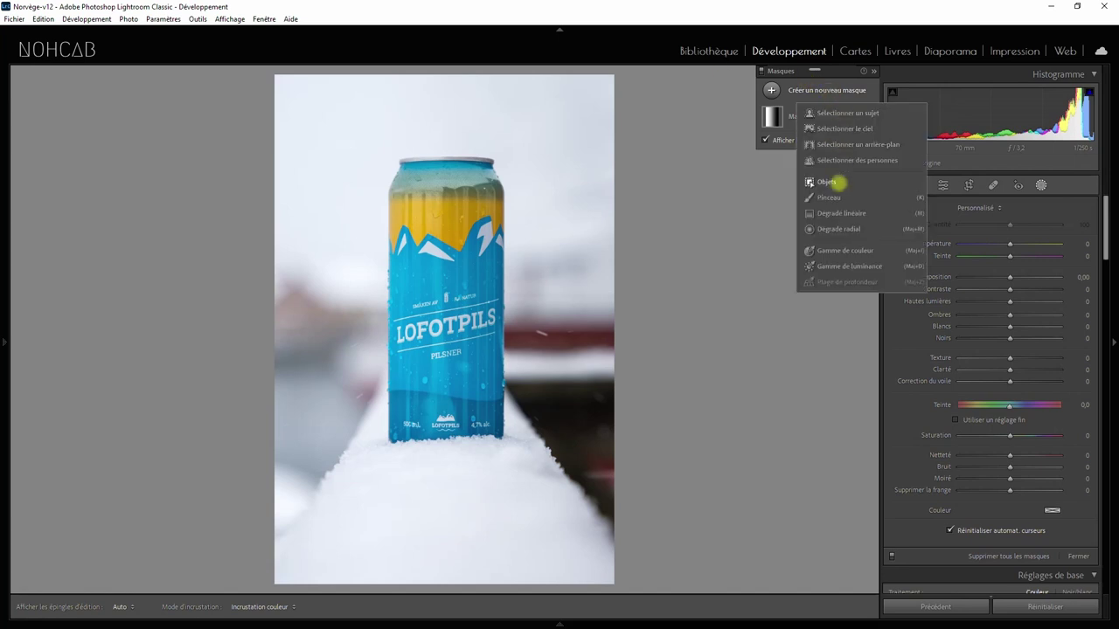
click(826, 182)
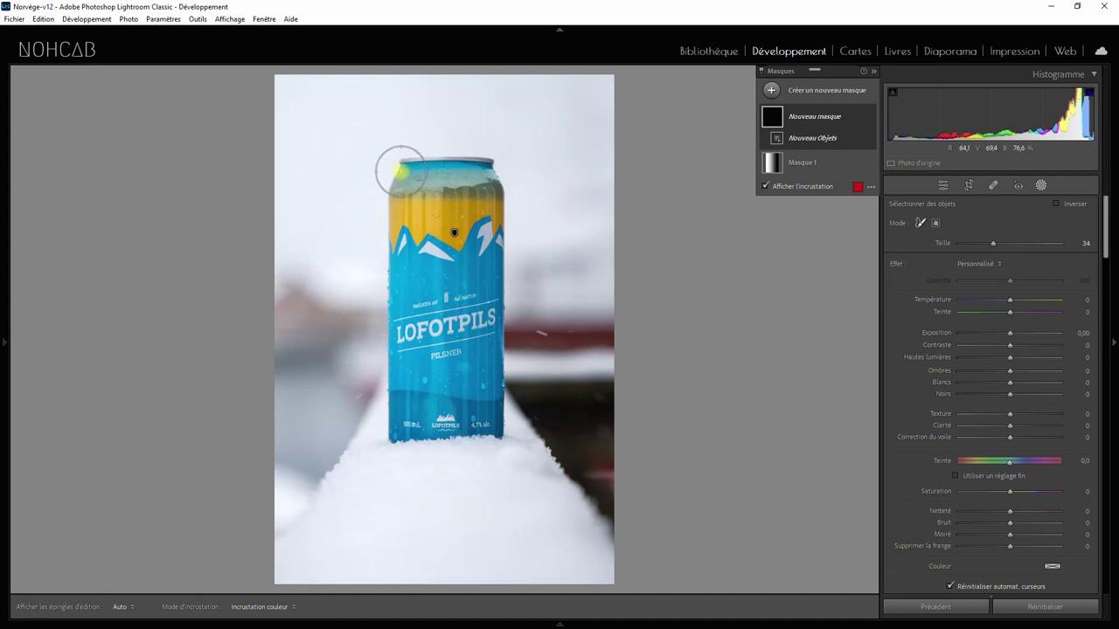
mouse_move(400, 170)
mouse_down()
mouse_move(490, 365)
mouse_move(497, 423)
mouse_move(395, 427)
mouse_move(387, 357)
mouse_move(453, 203)
mouse_move(437, 280)
mouse_move(466, 394)
mouse_move(445, 205)
mouse_move(458, 255)
mouse_up()
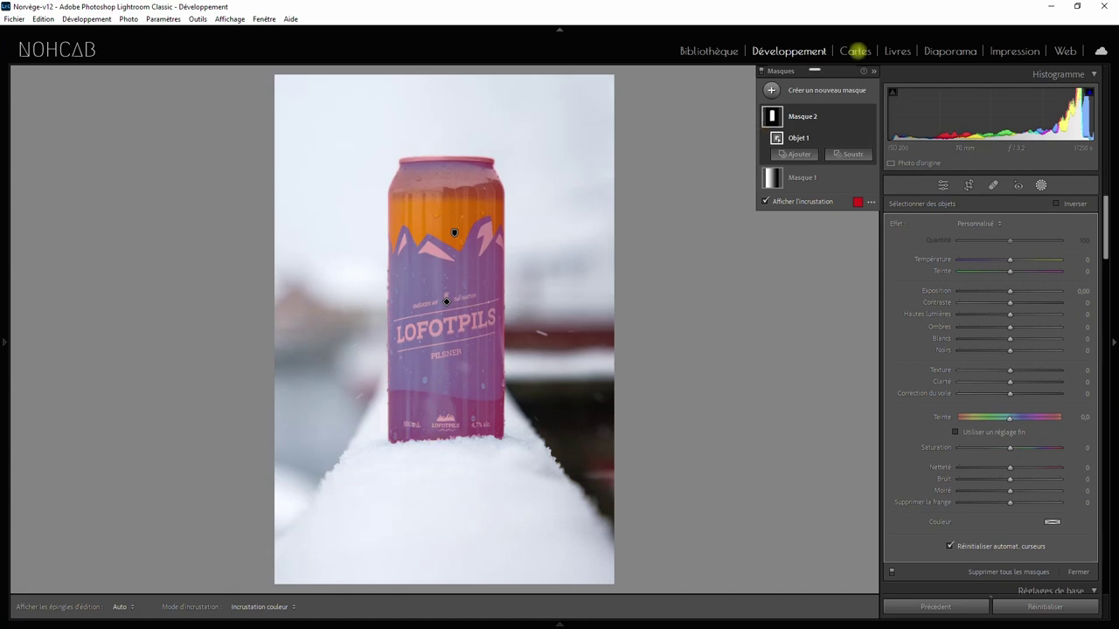
Nudge the can mask's exposure and contrast up slightly
mouse_move(813, 116)
click(855, 117)
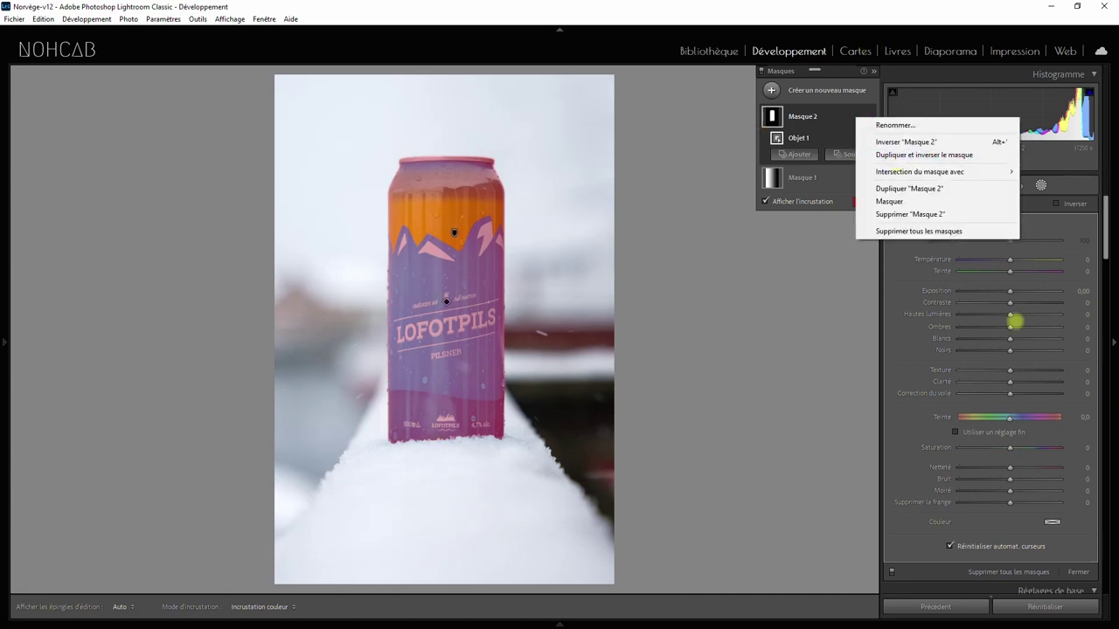
drag(1008, 294, 1011, 293)
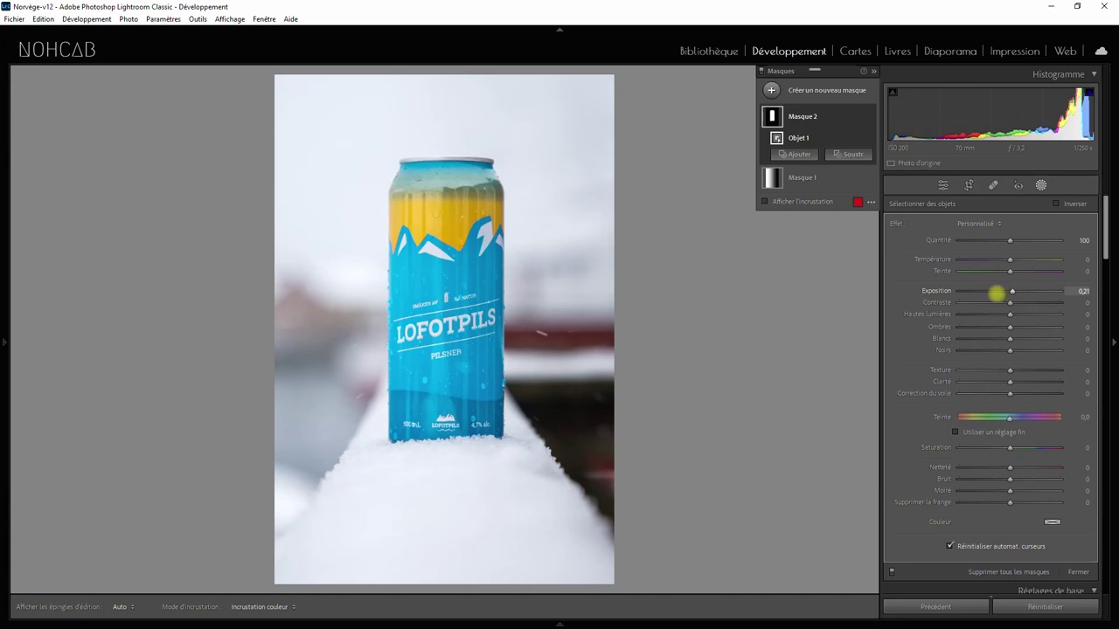
mouse_move(1023, 294)
mouse_down()
mouse_move(1009, 292)
mouse_move(1023, 302)
mouse_up()
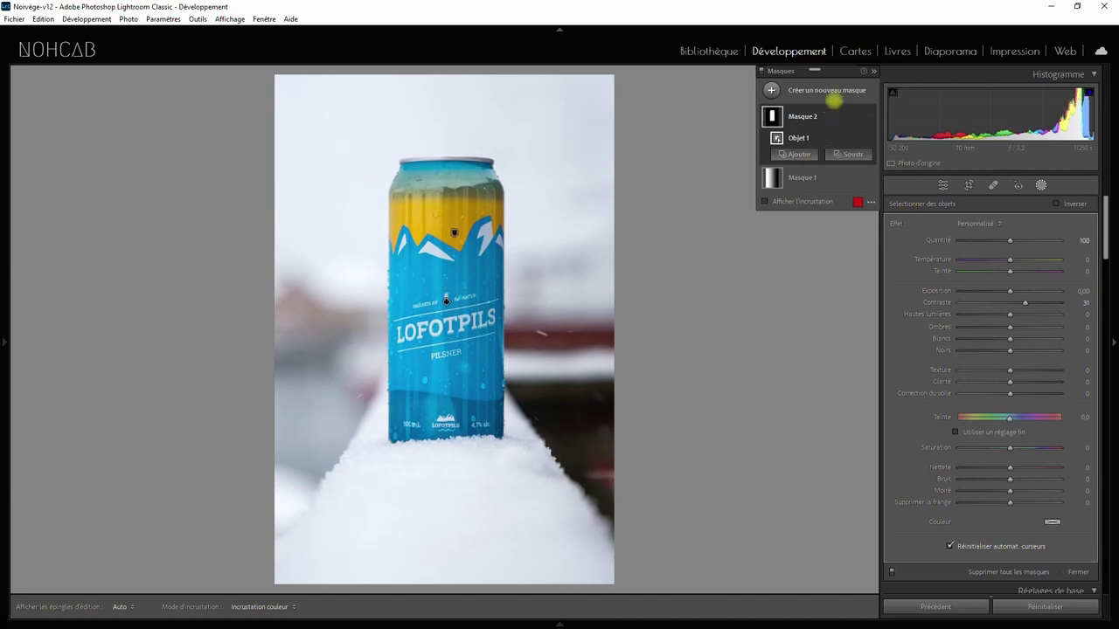
Replace the can mask with a rectangle-mode Objects mask boxed around the can, then return to Bibliothèque
right_click(855, 114)
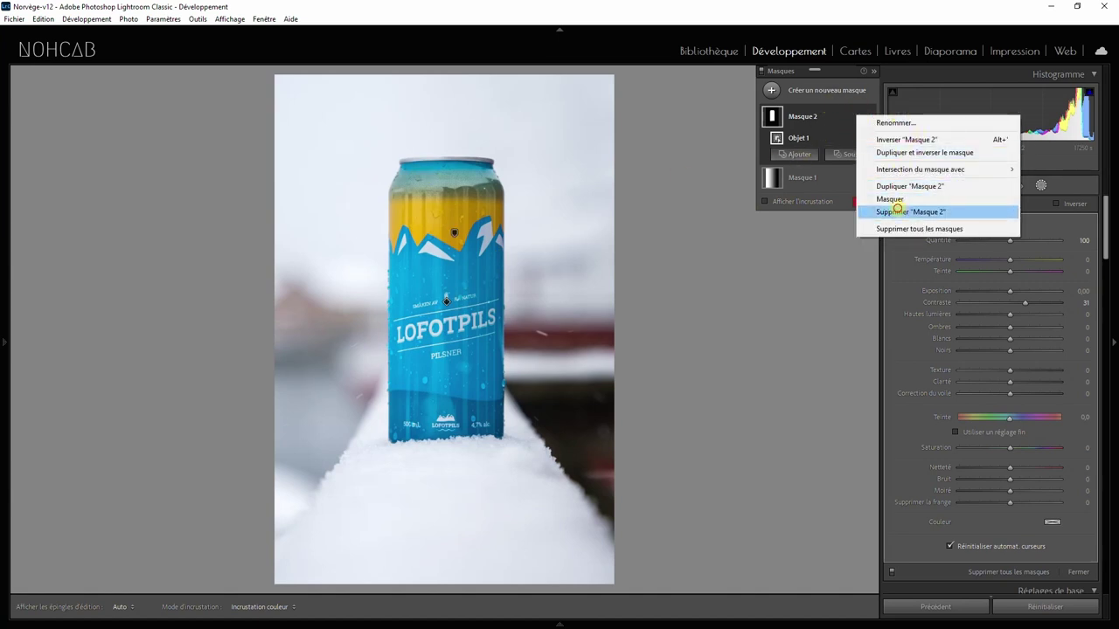
click(900, 212)
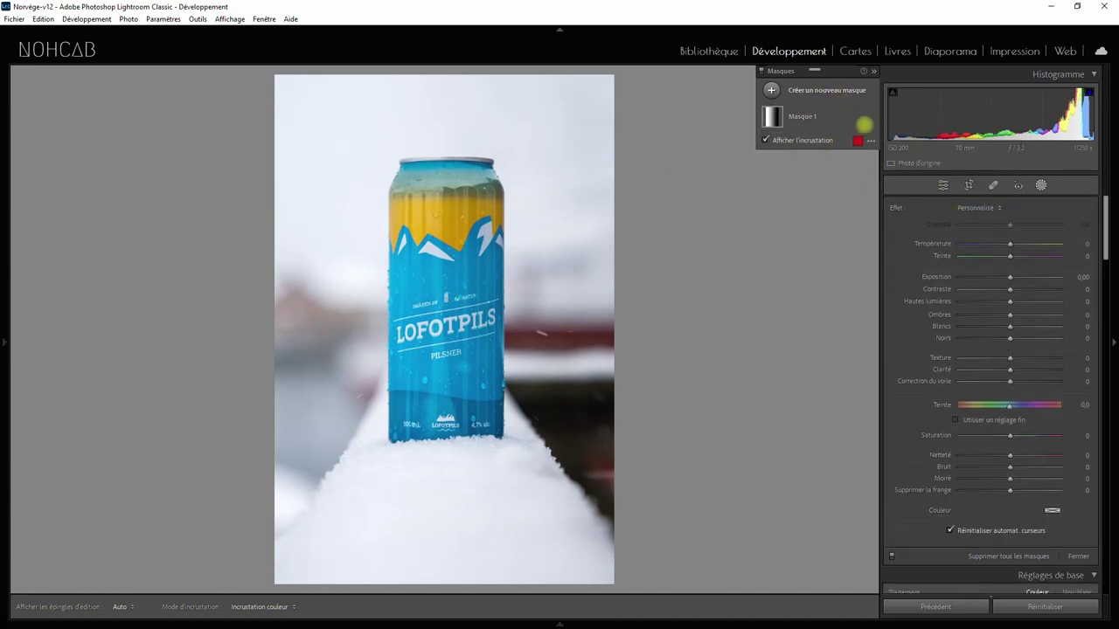
click(846, 91)
click(836, 185)
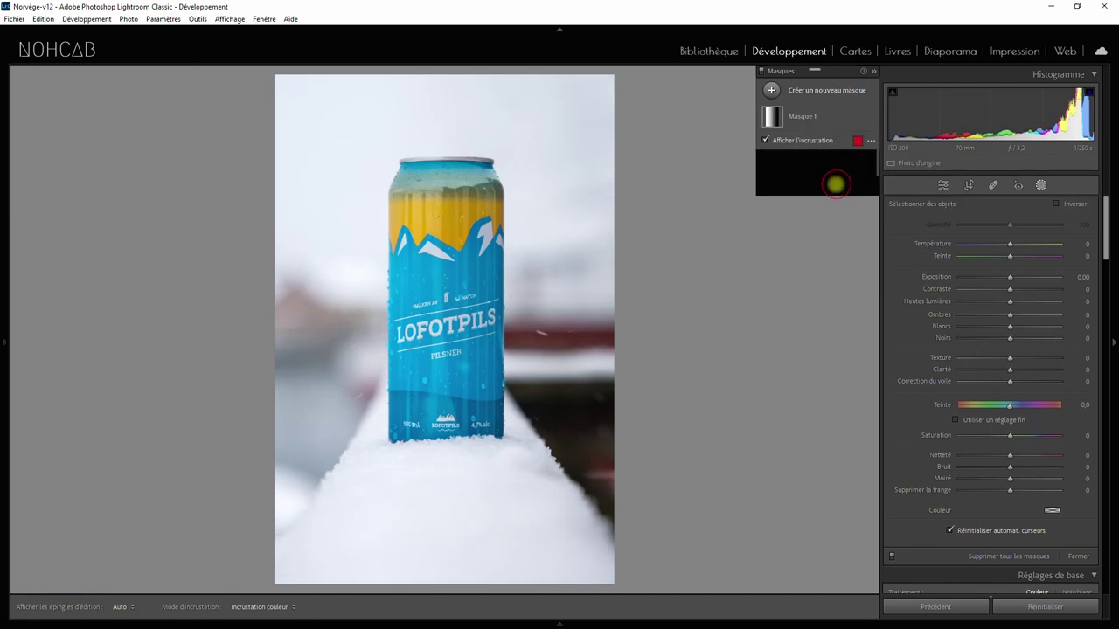
click(935, 223)
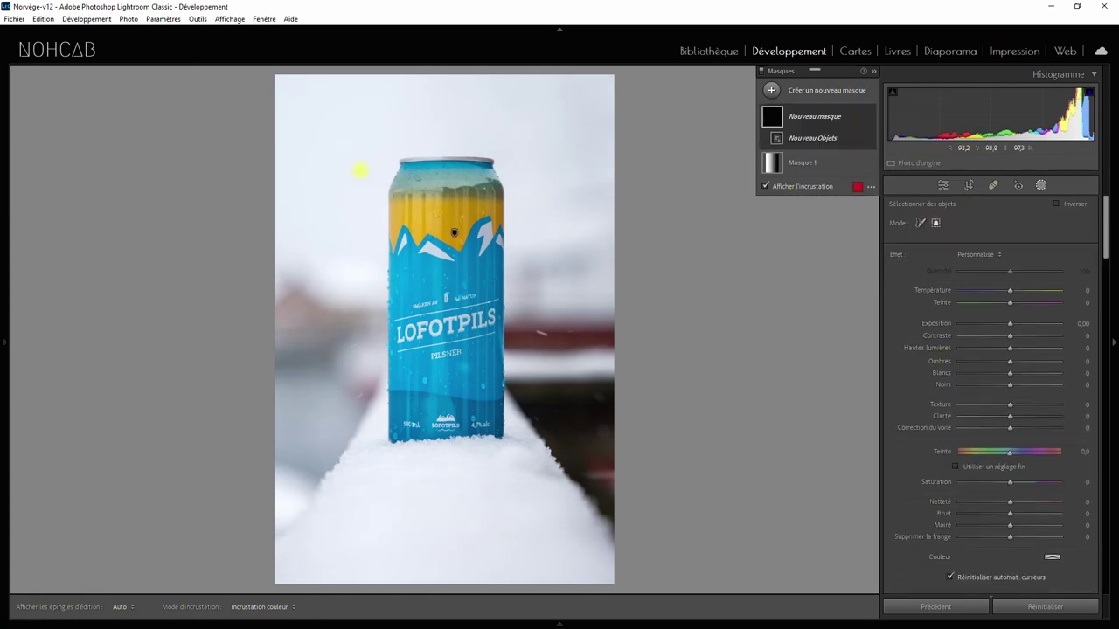
drag(373, 145, 527, 448)
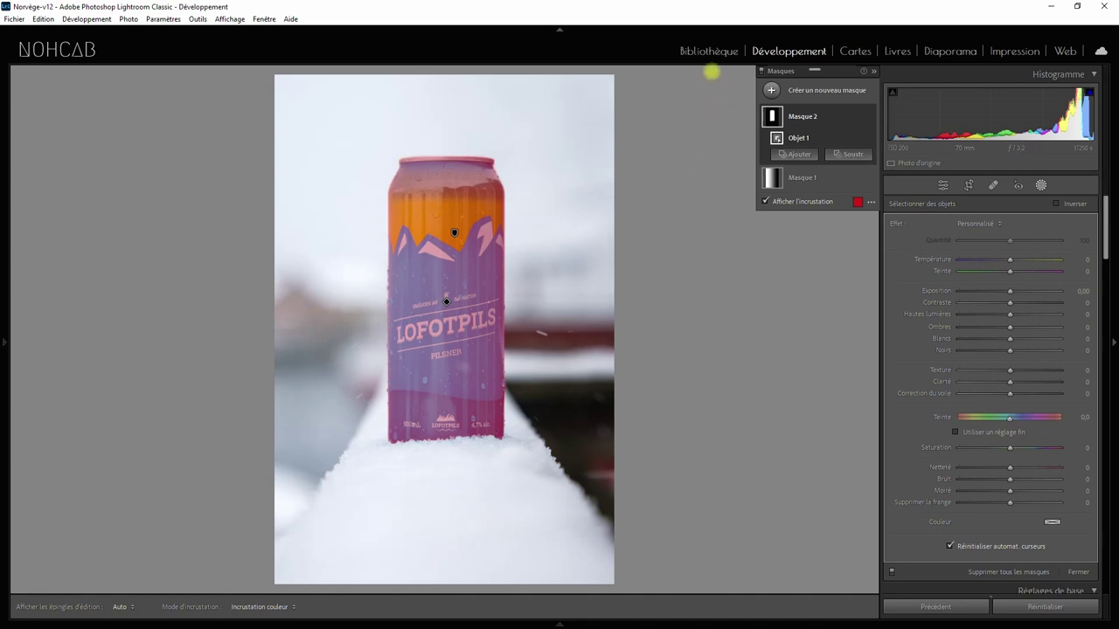
click(707, 53)
Open the indoor beer-and-crisps photo in Develop's masking tools
click(200, 604)
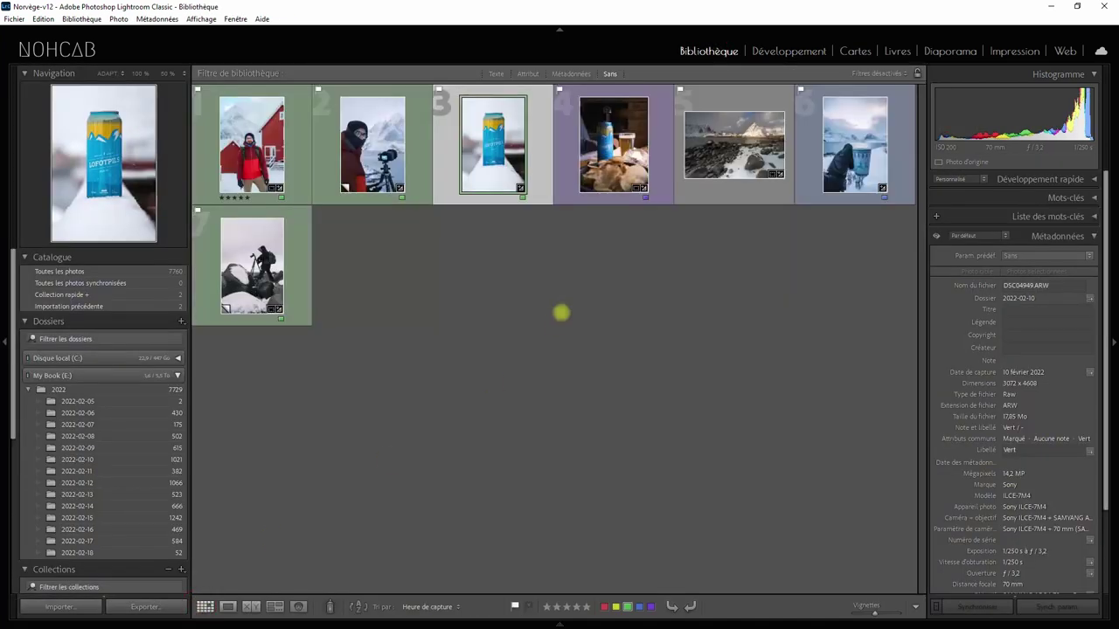
click(623, 131)
double_click(621, 130)
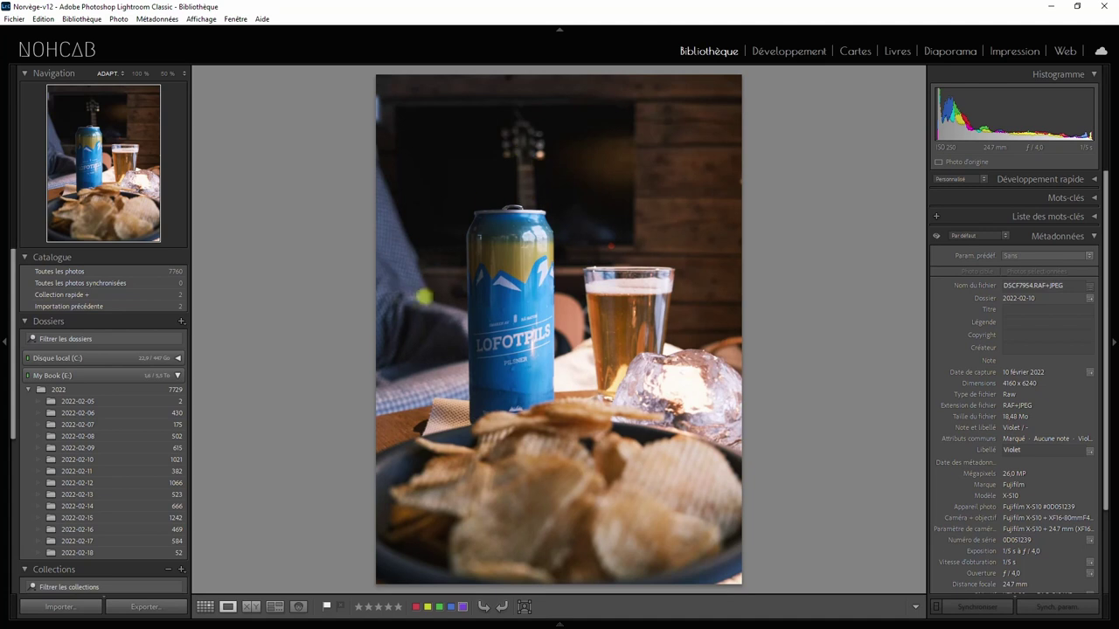
click(791, 50)
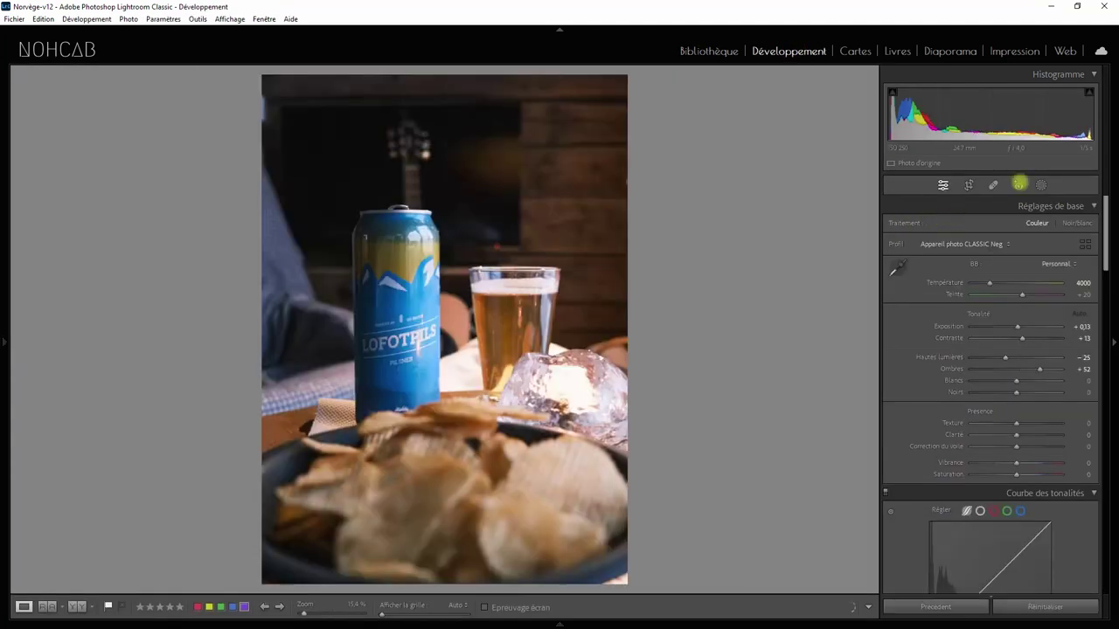
click(1040, 185)
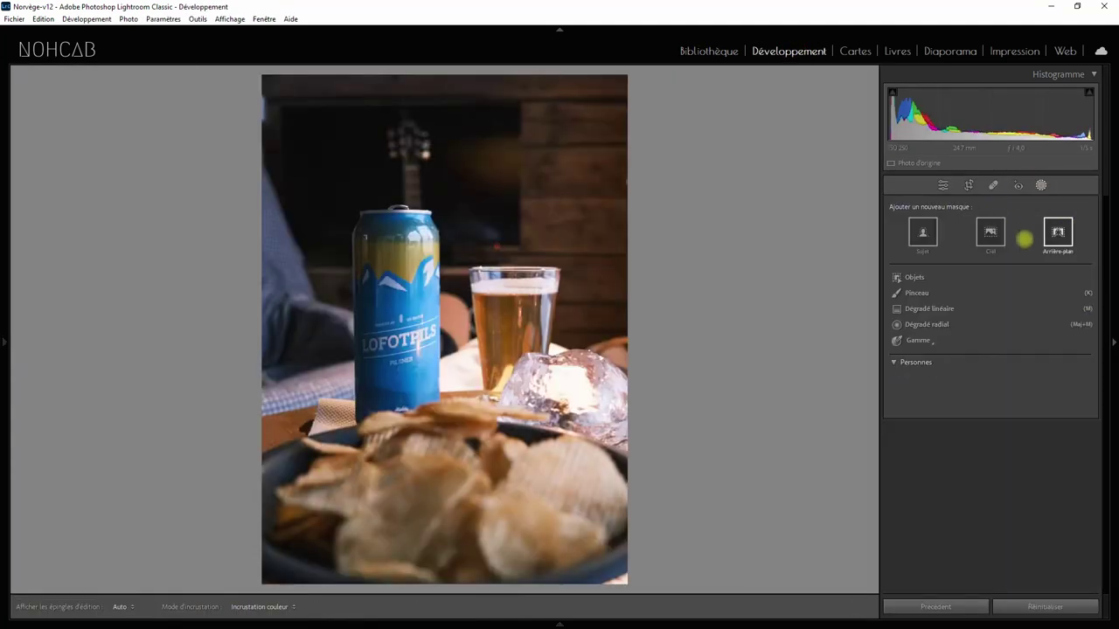
Try a painted Objects mask on the beer can, then delete it
click(914, 278)
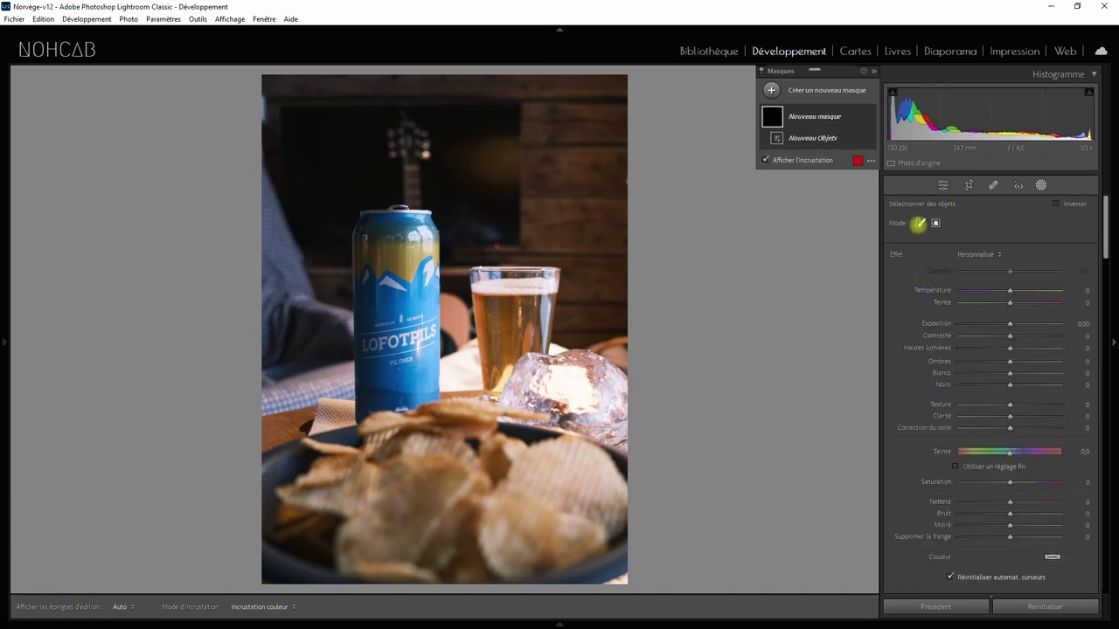
click(919, 222)
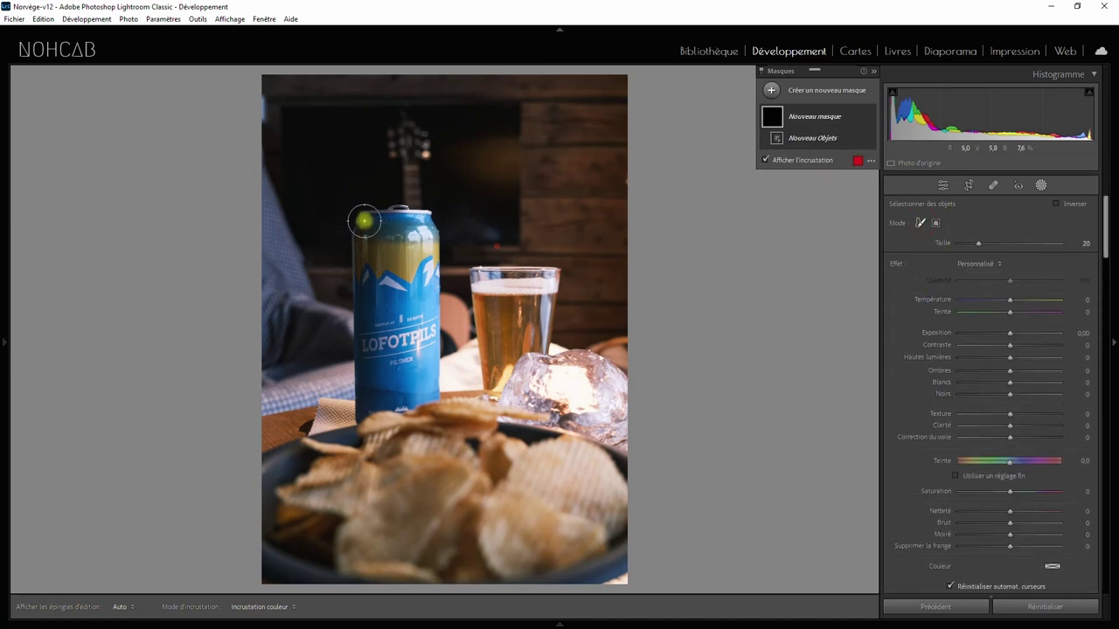
mouse_move(364, 221)
mouse_down()
mouse_move(435, 373)
mouse_move(352, 238)
mouse_move(404, 262)
mouse_up()
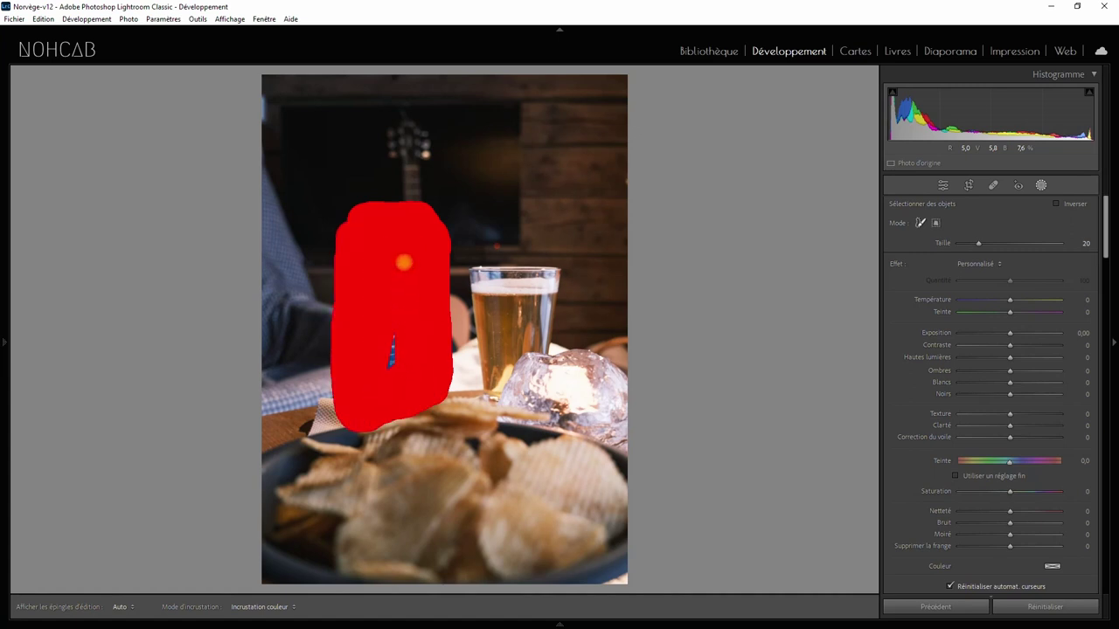
drag(391, 337, 421, 345)
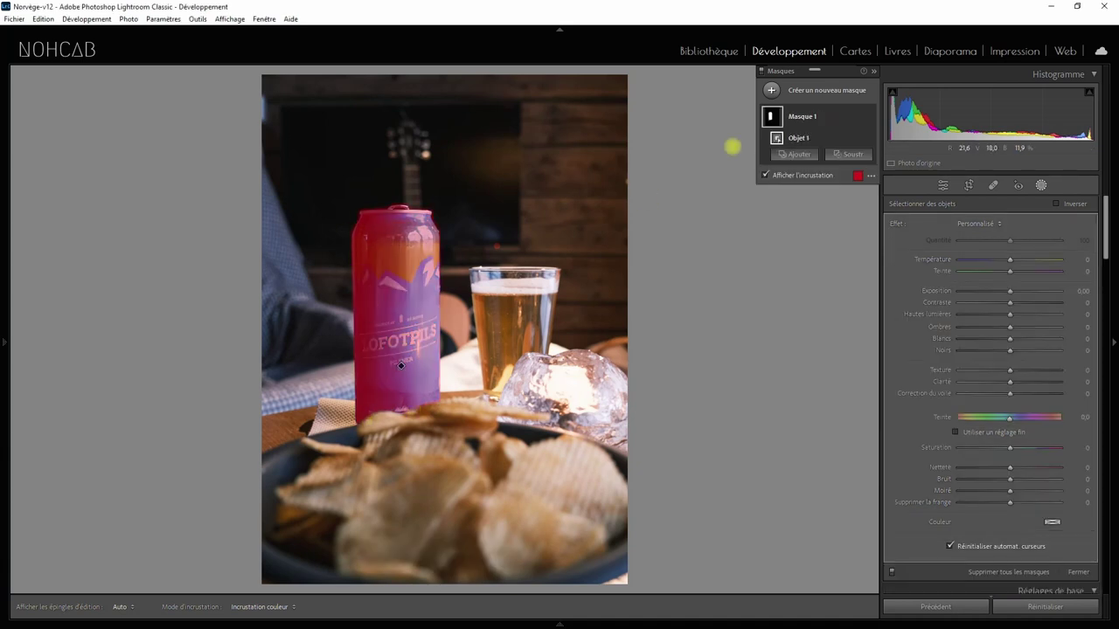
mouse_move(813, 117)
click(858, 116)
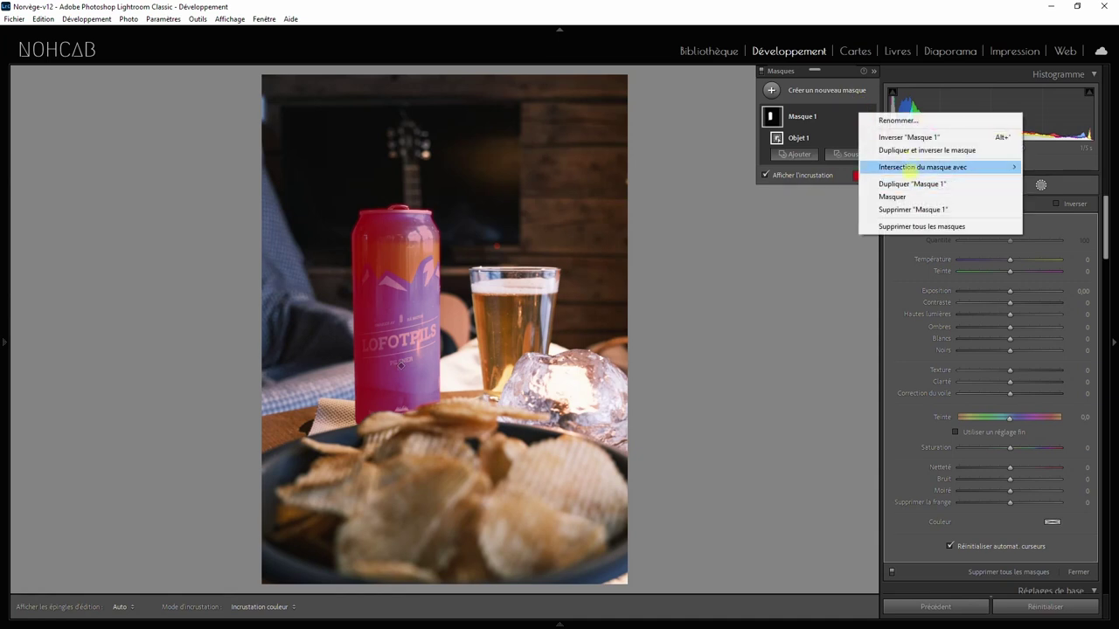
click(898, 209)
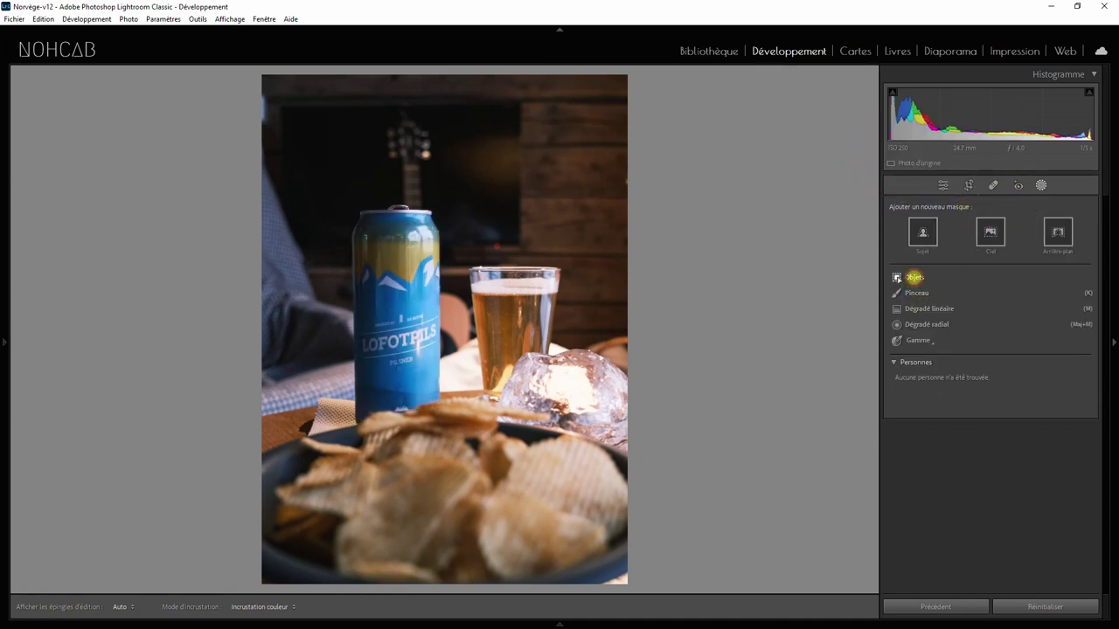
Try a rectangle-mode Objects mask on the beer can, then delete it
click(910, 277)
click(934, 223)
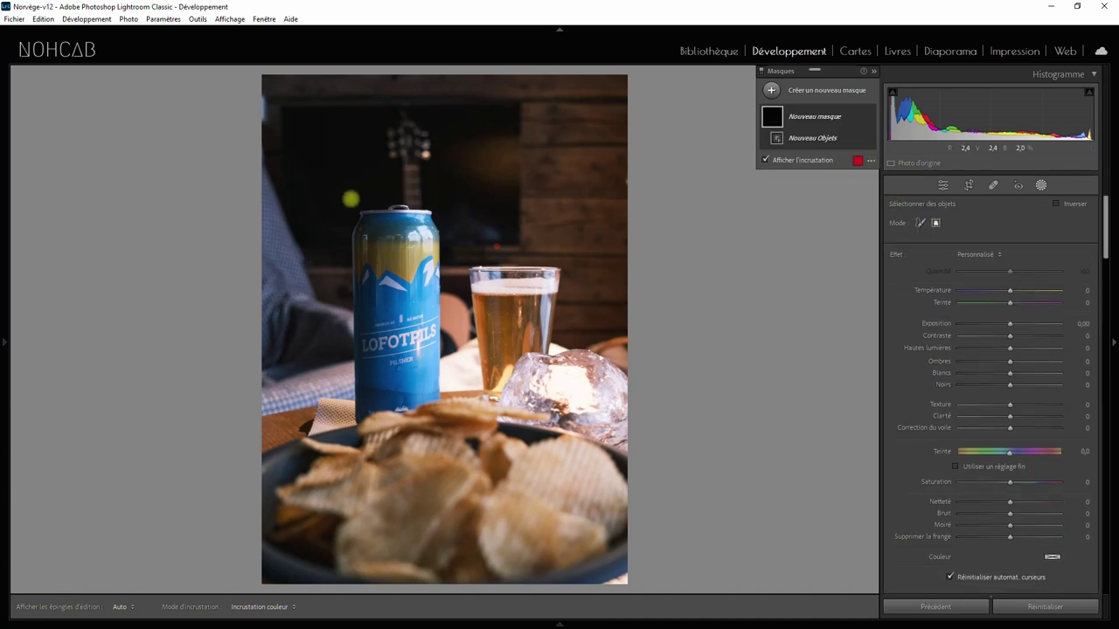
drag(344, 206, 447, 429)
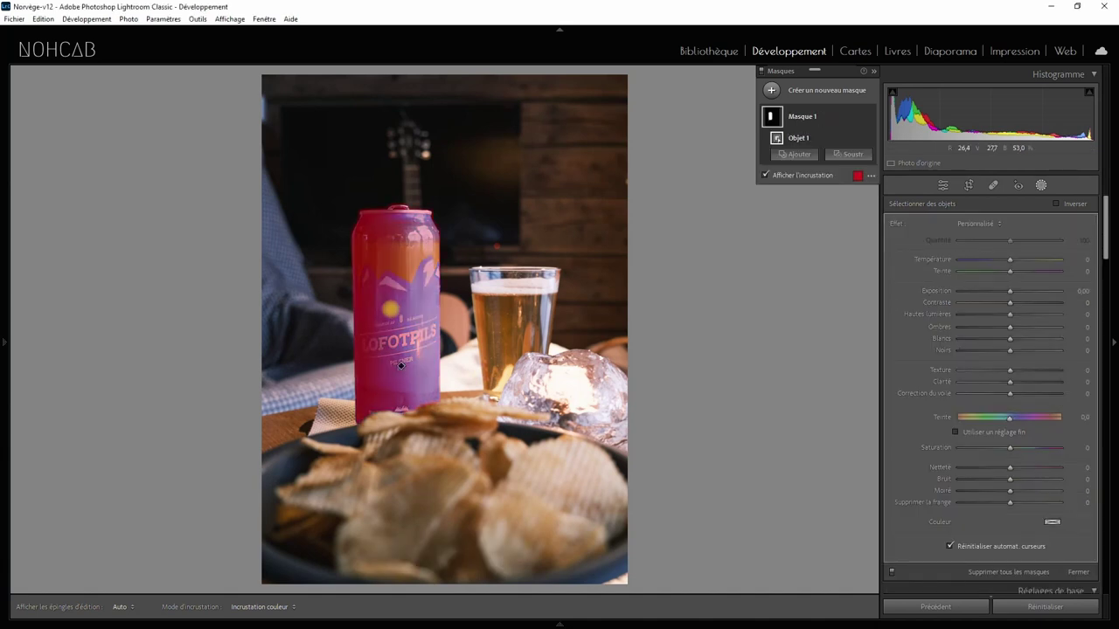
click(857, 116)
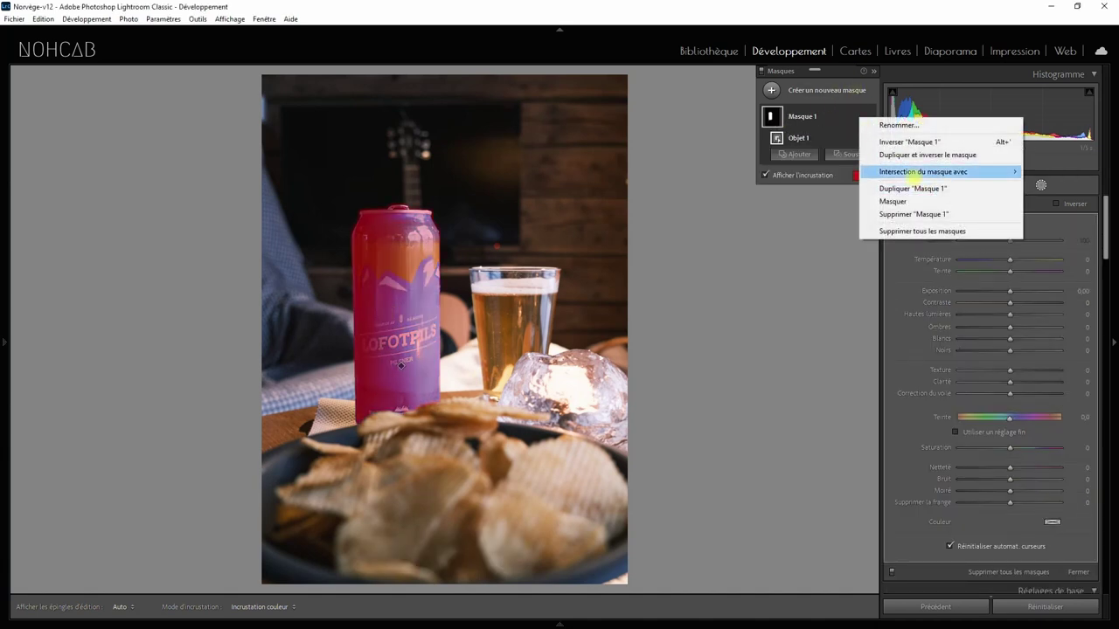
click(913, 215)
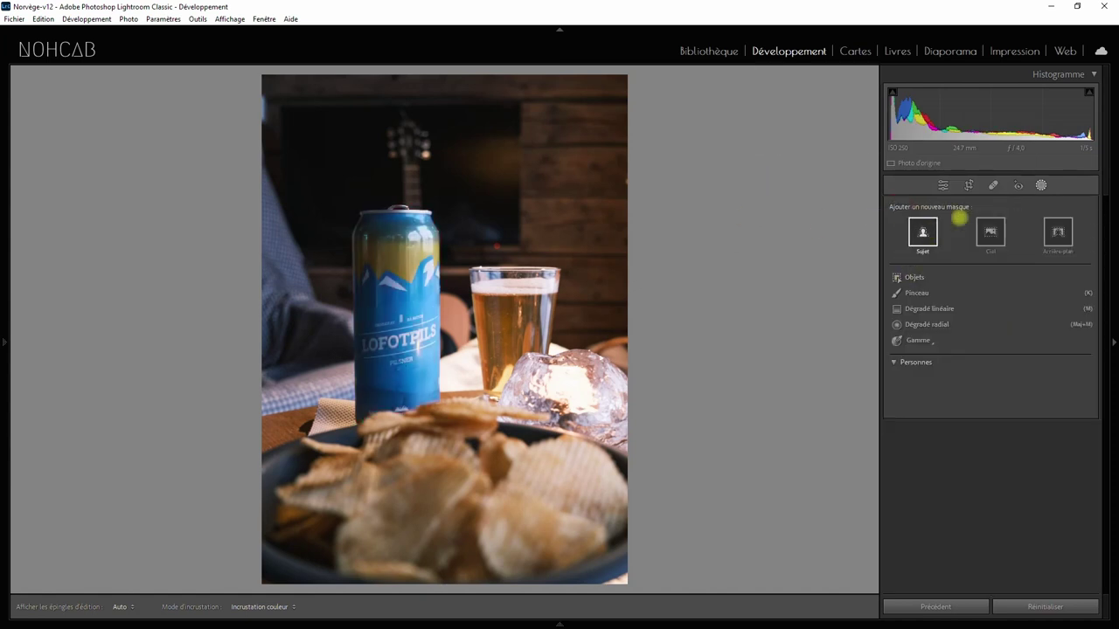
Try a boxed Objects mask on the beer glass, delete it, and return to Bibliothèque
click(897, 278)
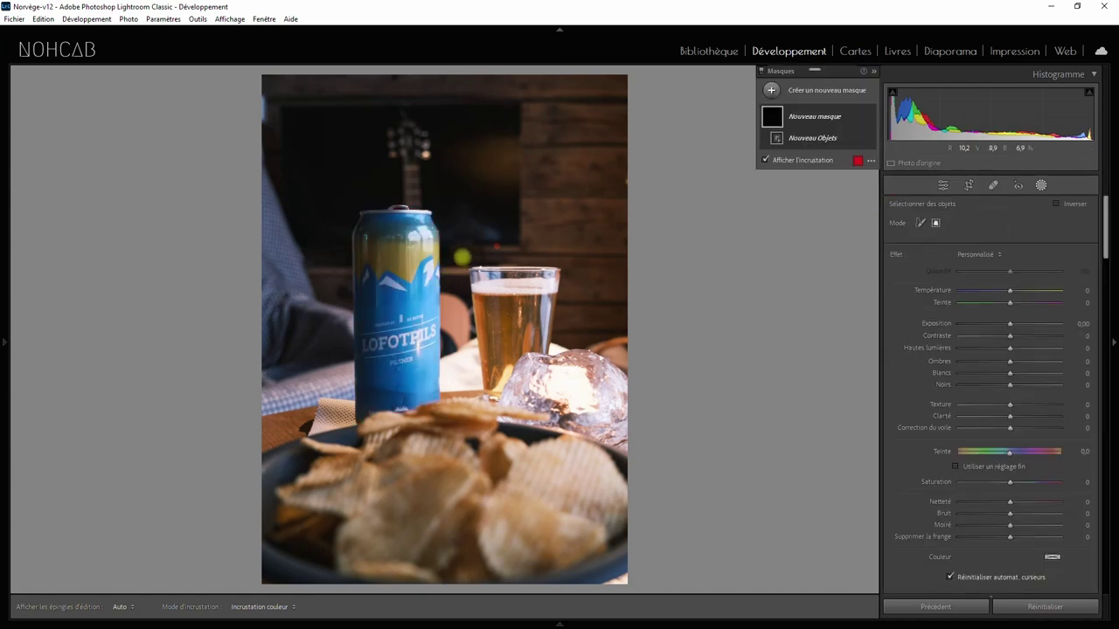
drag(462, 257, 569, 399)
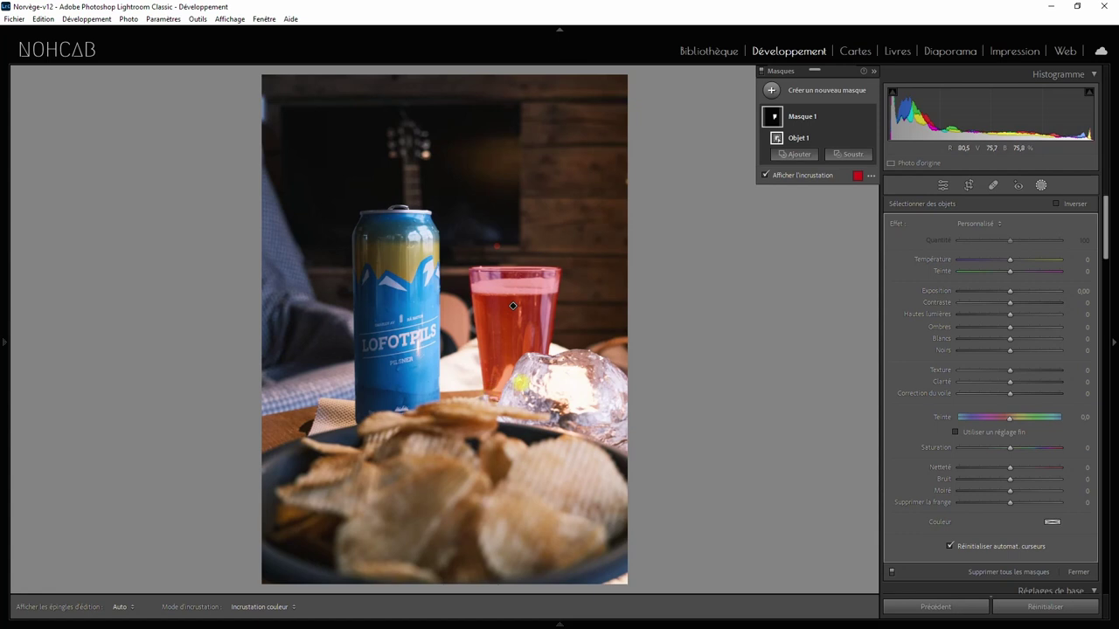
right_click(853, 112)
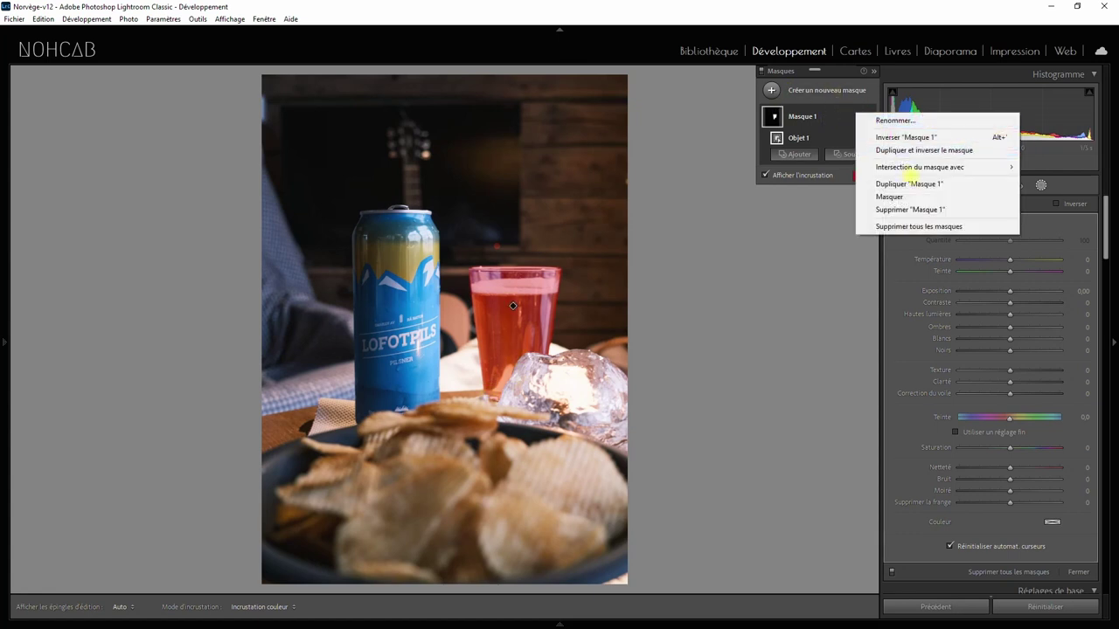
click(909, 210)
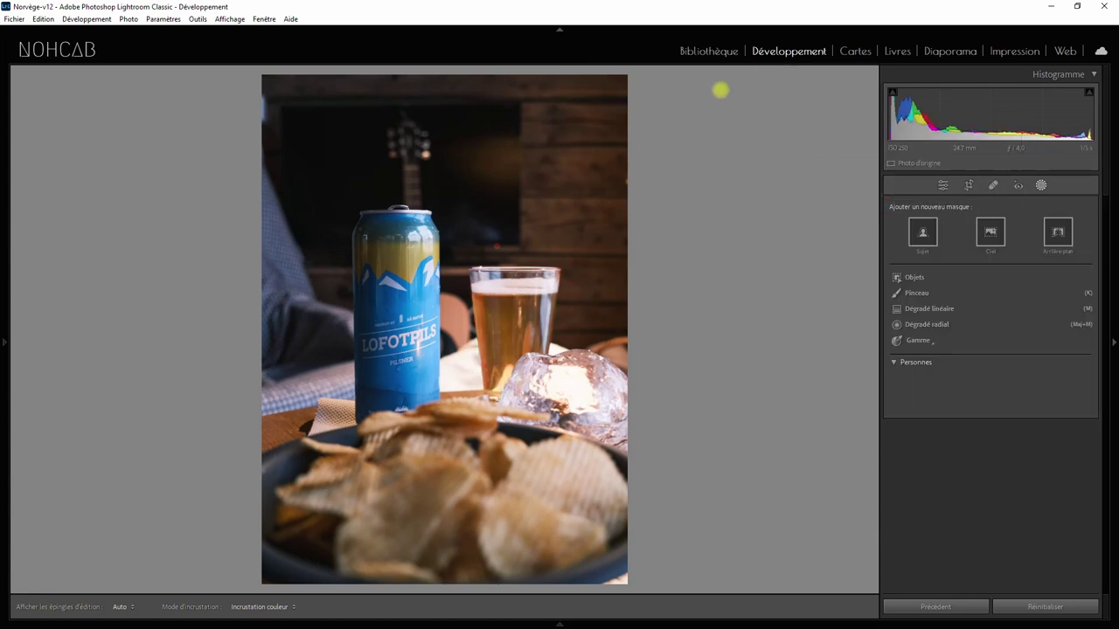
click(708, 51)
click(204, 606)
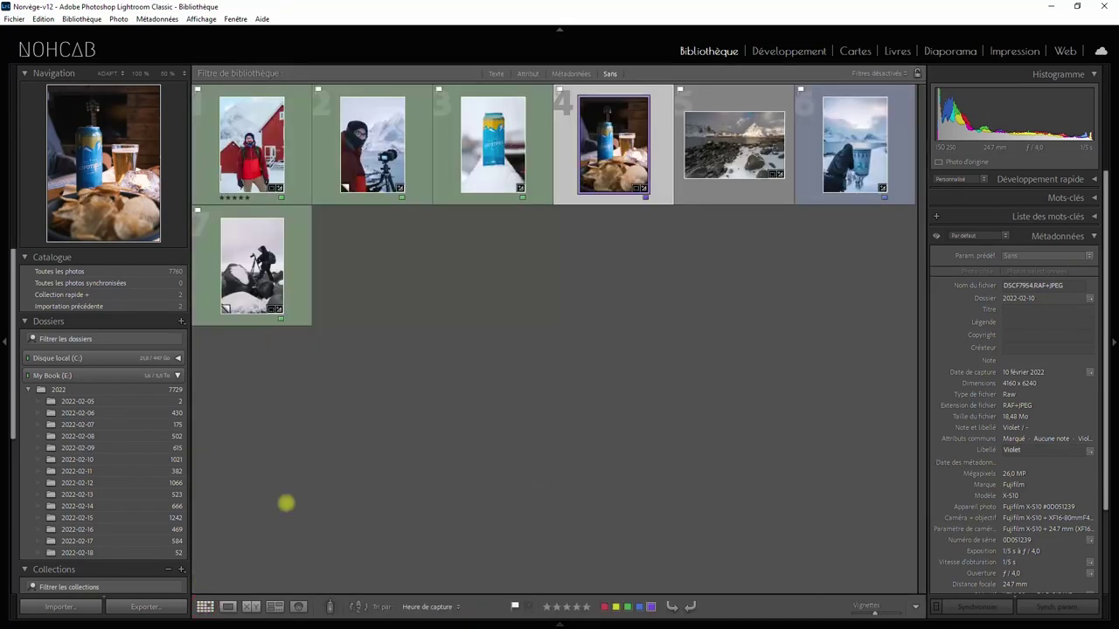